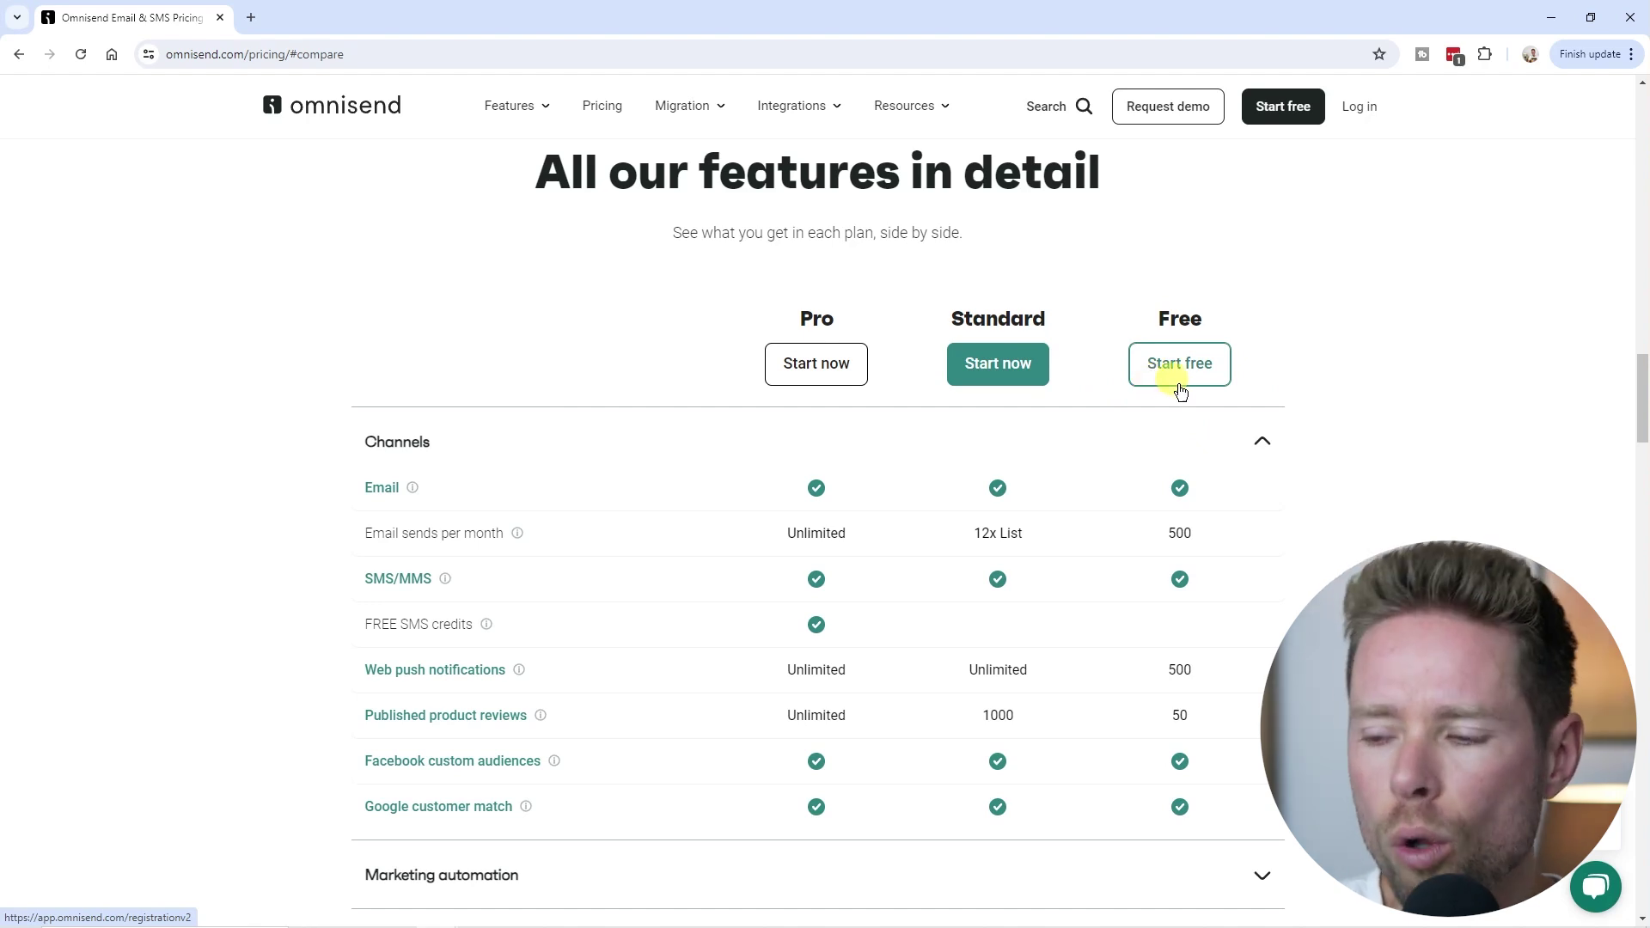
# Step: Review Omnisend's Pro, Standard and Free plans, comparing their features and pricing
pyautogui.scroll(-5, 1172, 522)
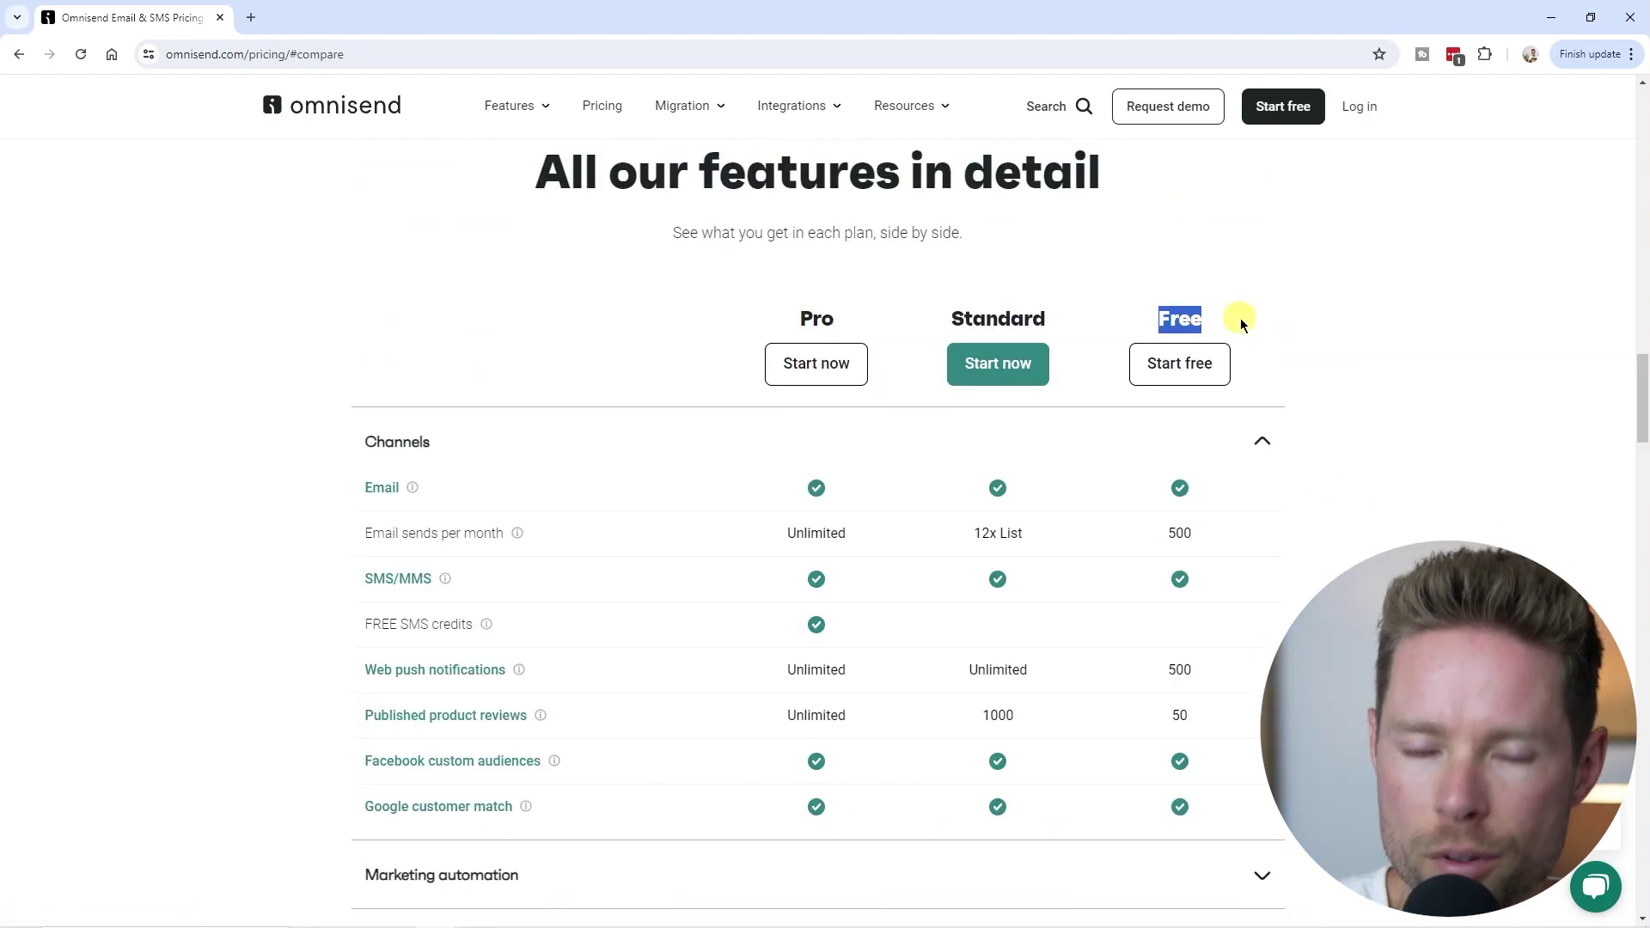
pyautogui.moveTo(797, 318); pyautogui.dragTo(841, 322)
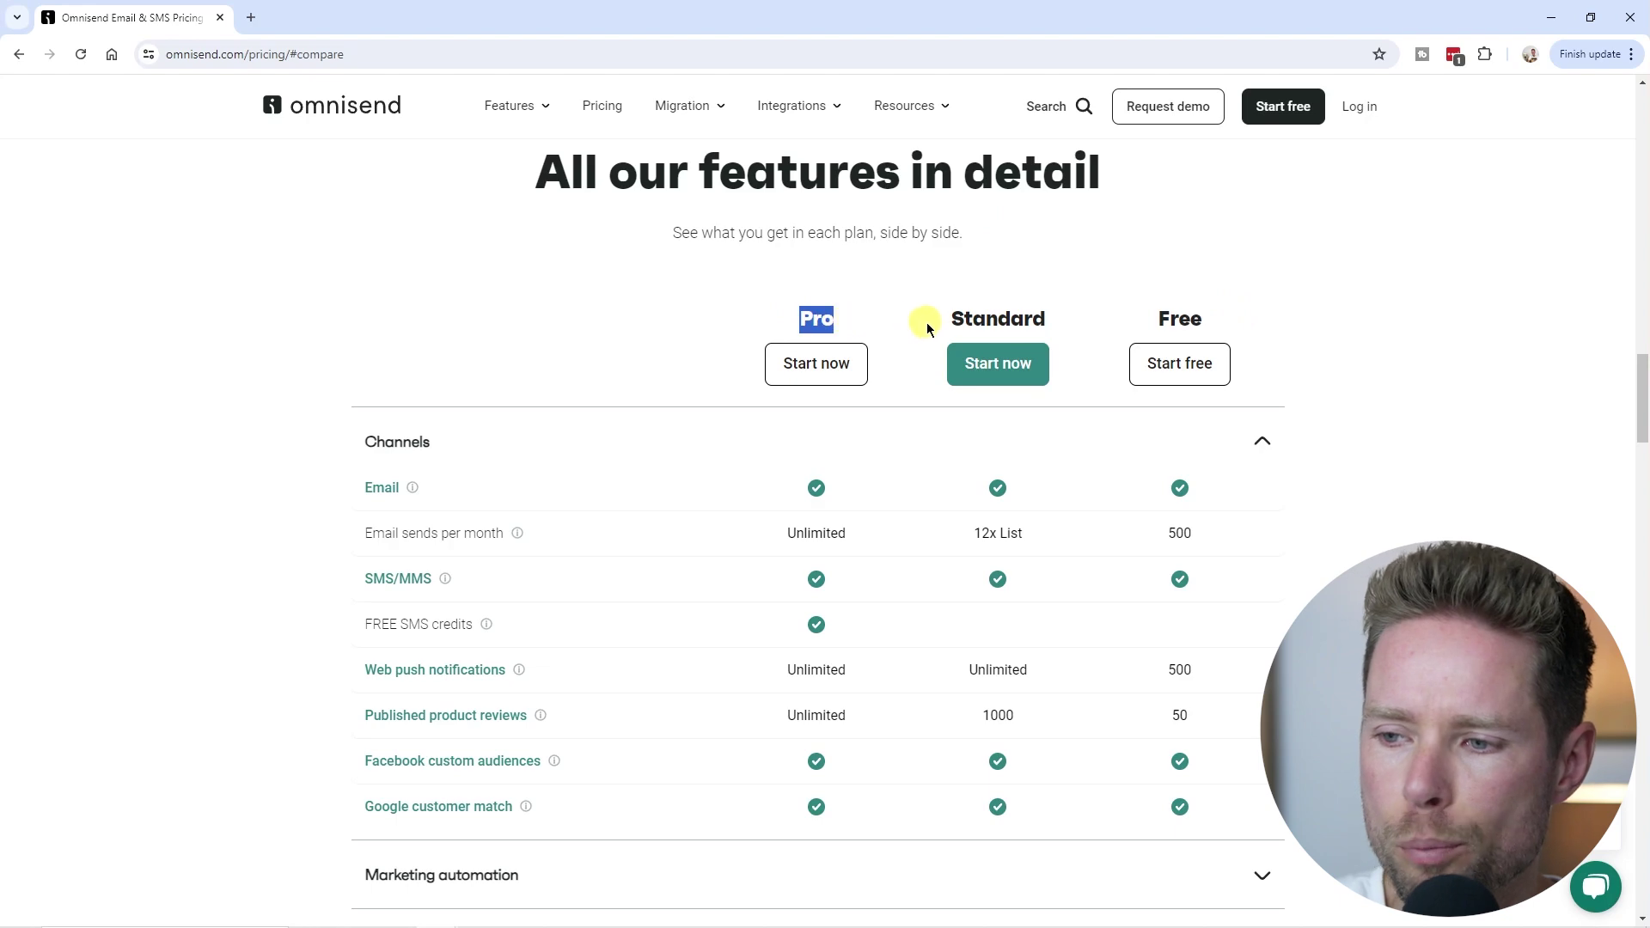
pyautogui.moveTo(940, 322); pyautogui.dragTo(1053, 327)
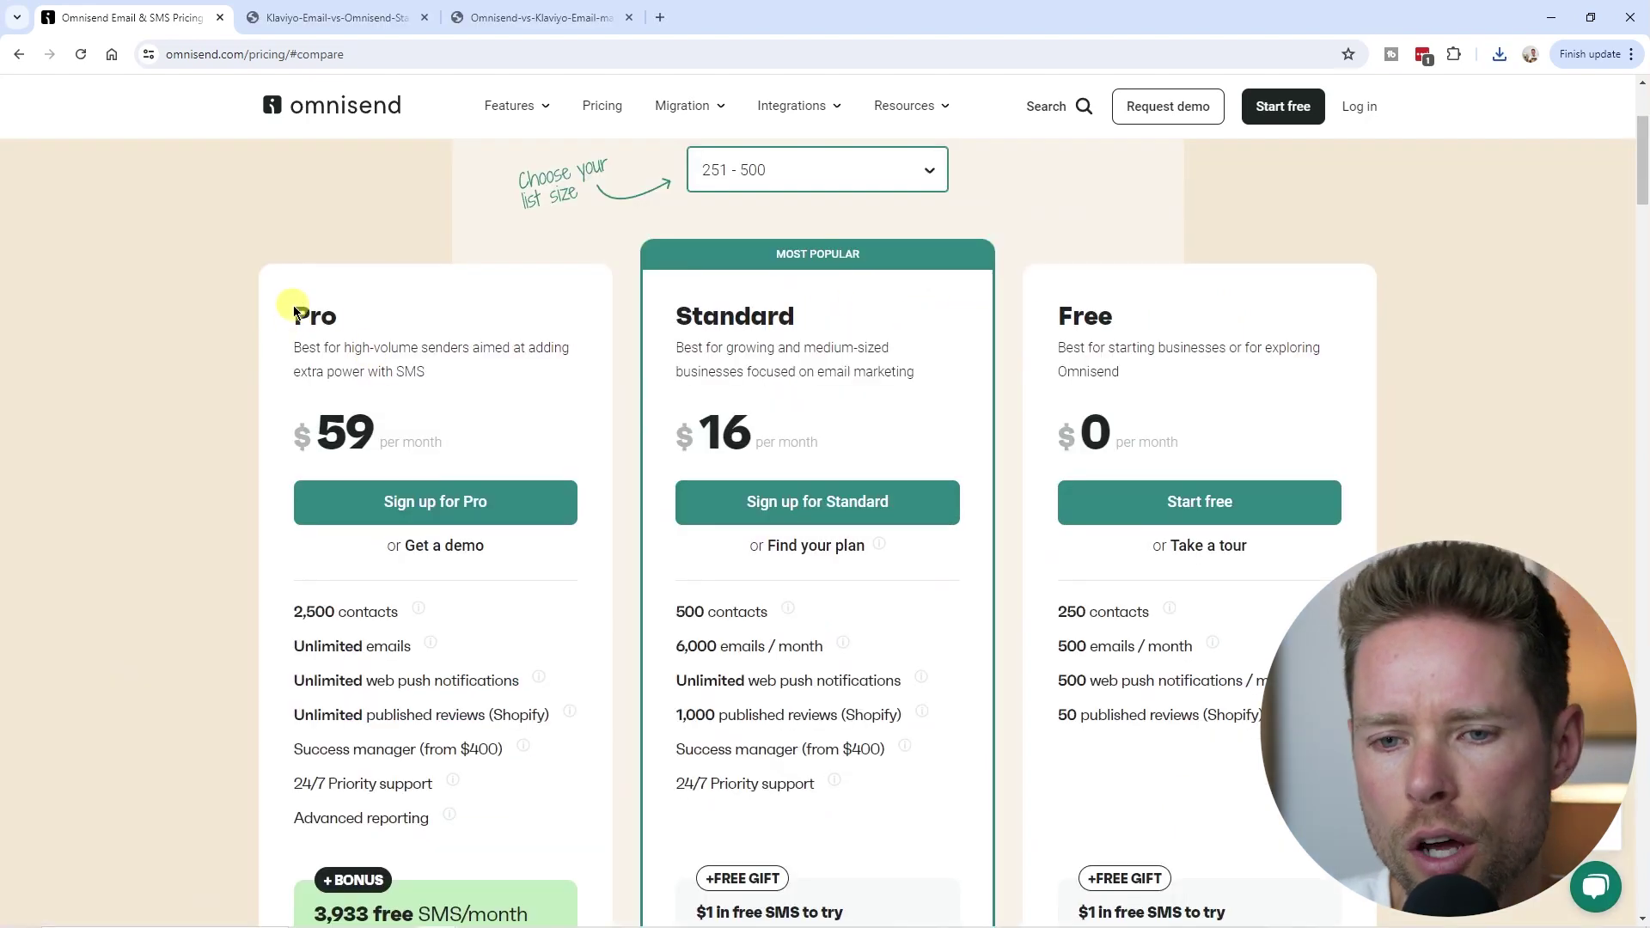
pyautogui.moveTo(295, 313); pyautogui.dragTo(590, 312)
pyautogui.click(683, 320)
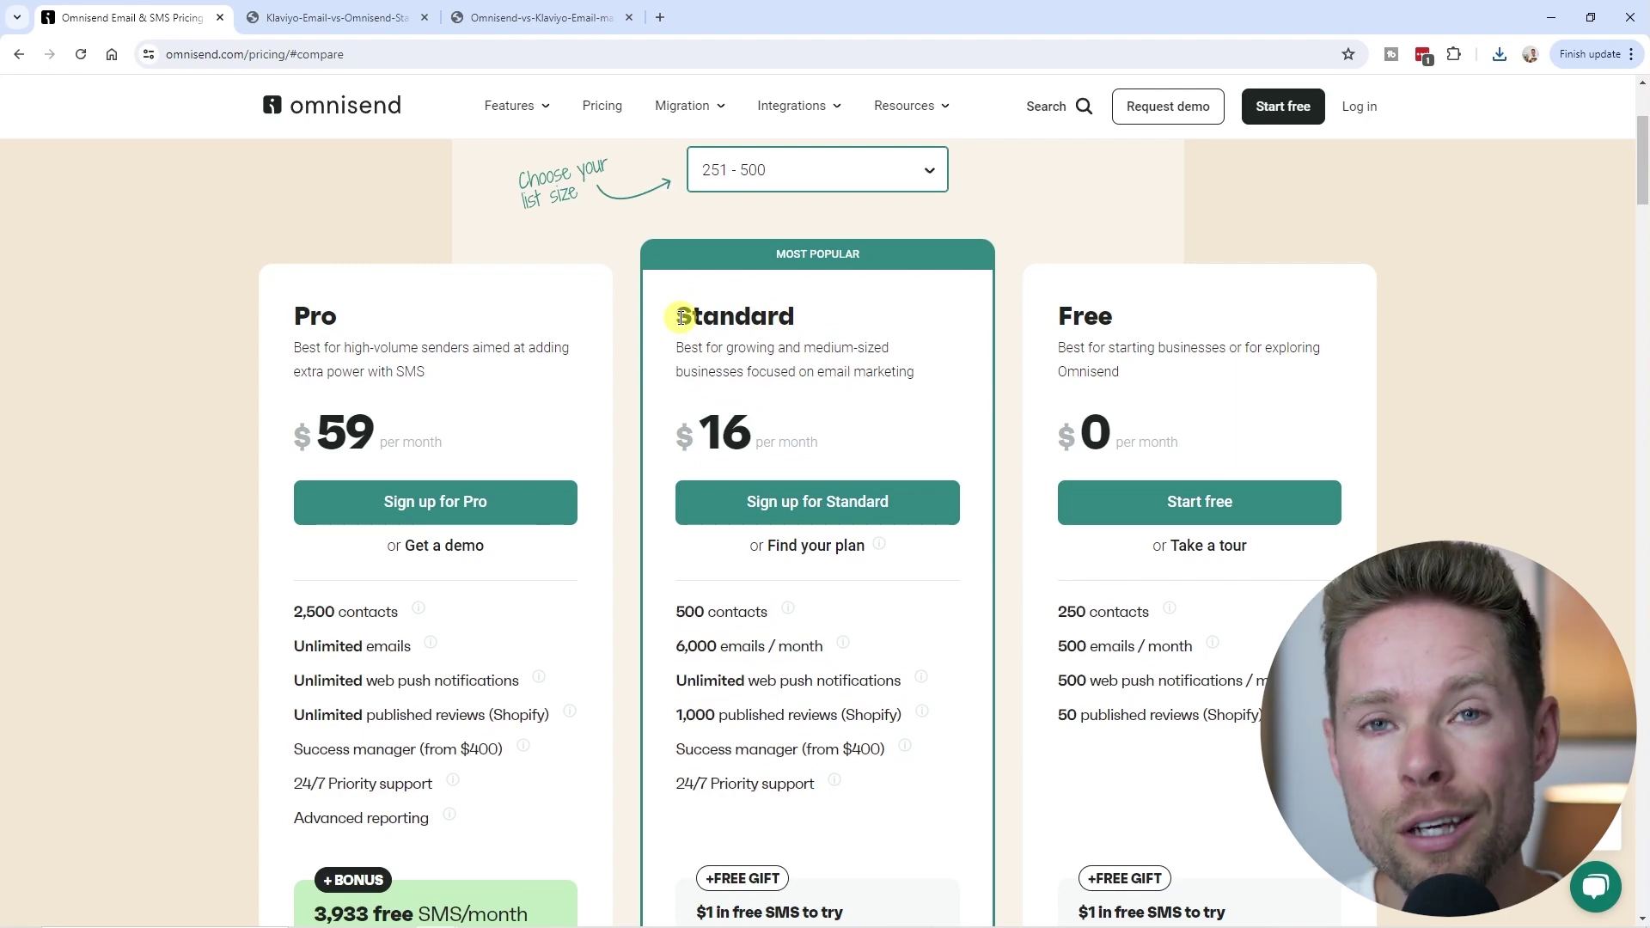
# Step: Compare the Klaviyo and Omnisend monthly price charts for email only and for email with SMS credits
pyautogui.click(348, 21)
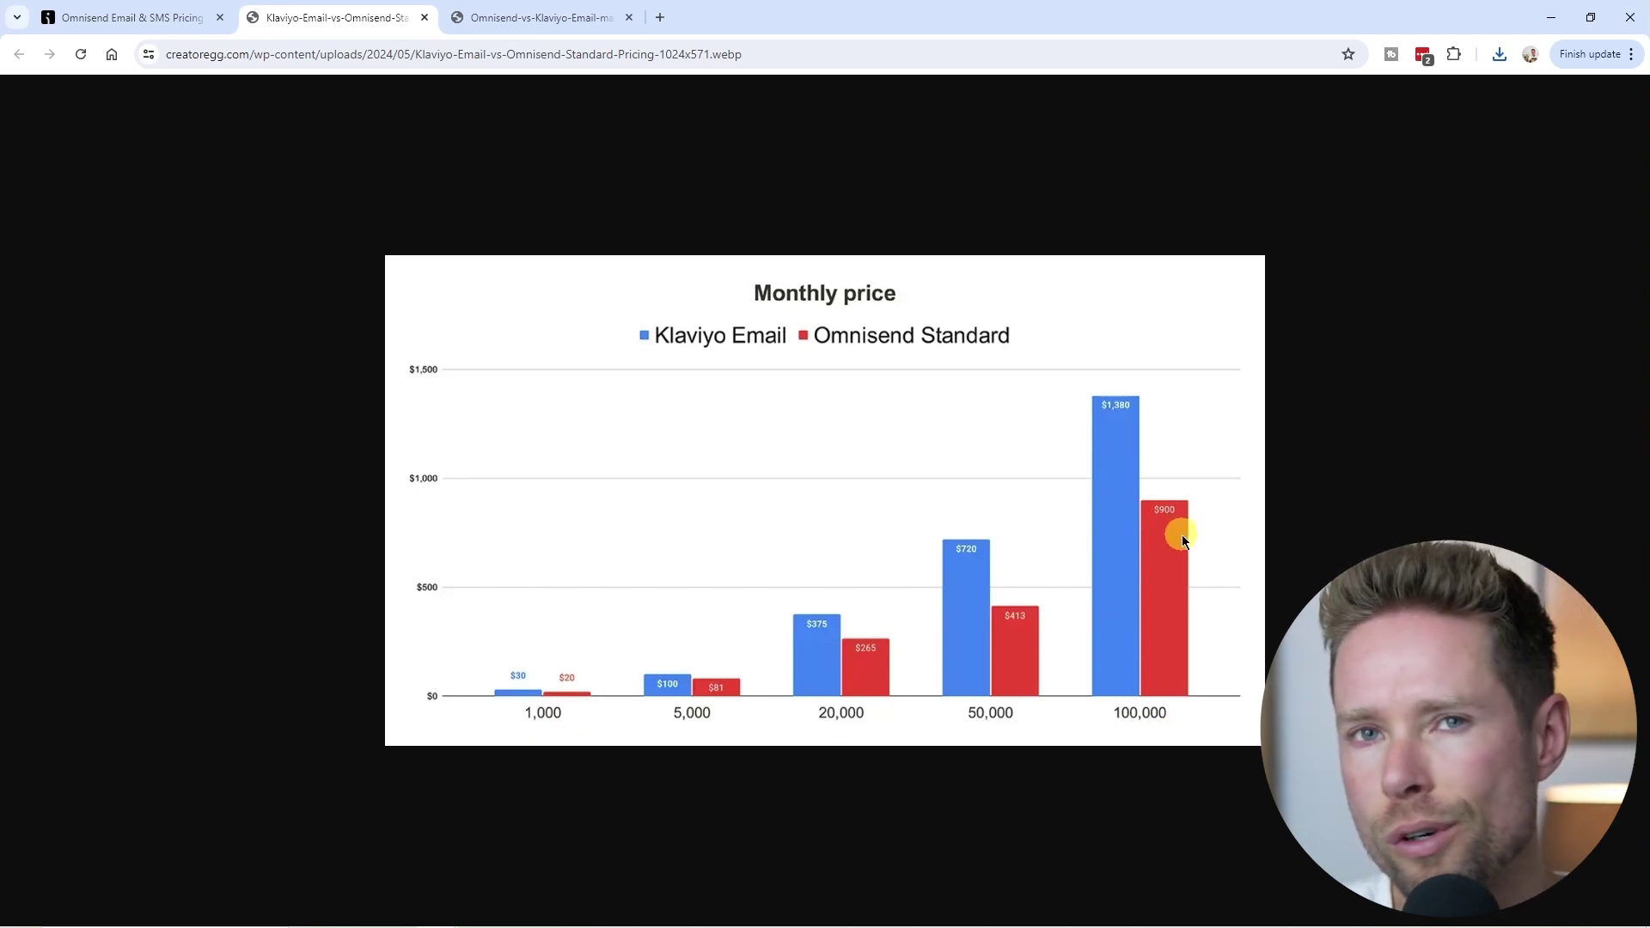
pyautogui.click(533, 19)
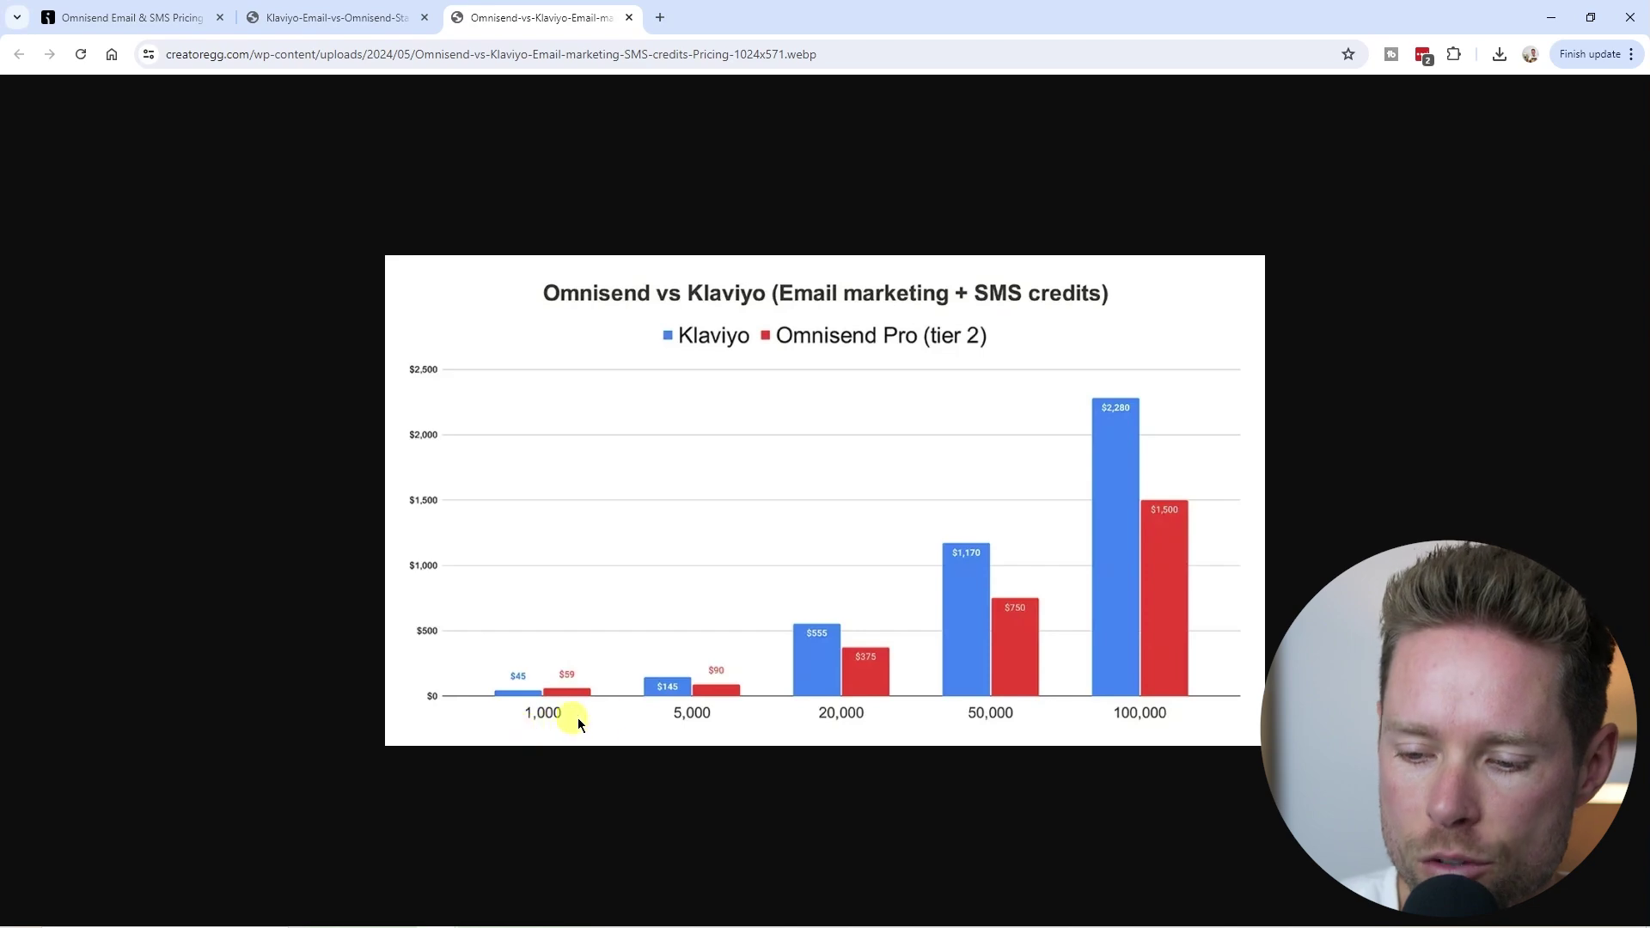
pyautogui.hotkey('ctrl', '+')
pyautogui.hotkey('ctrl', '+')
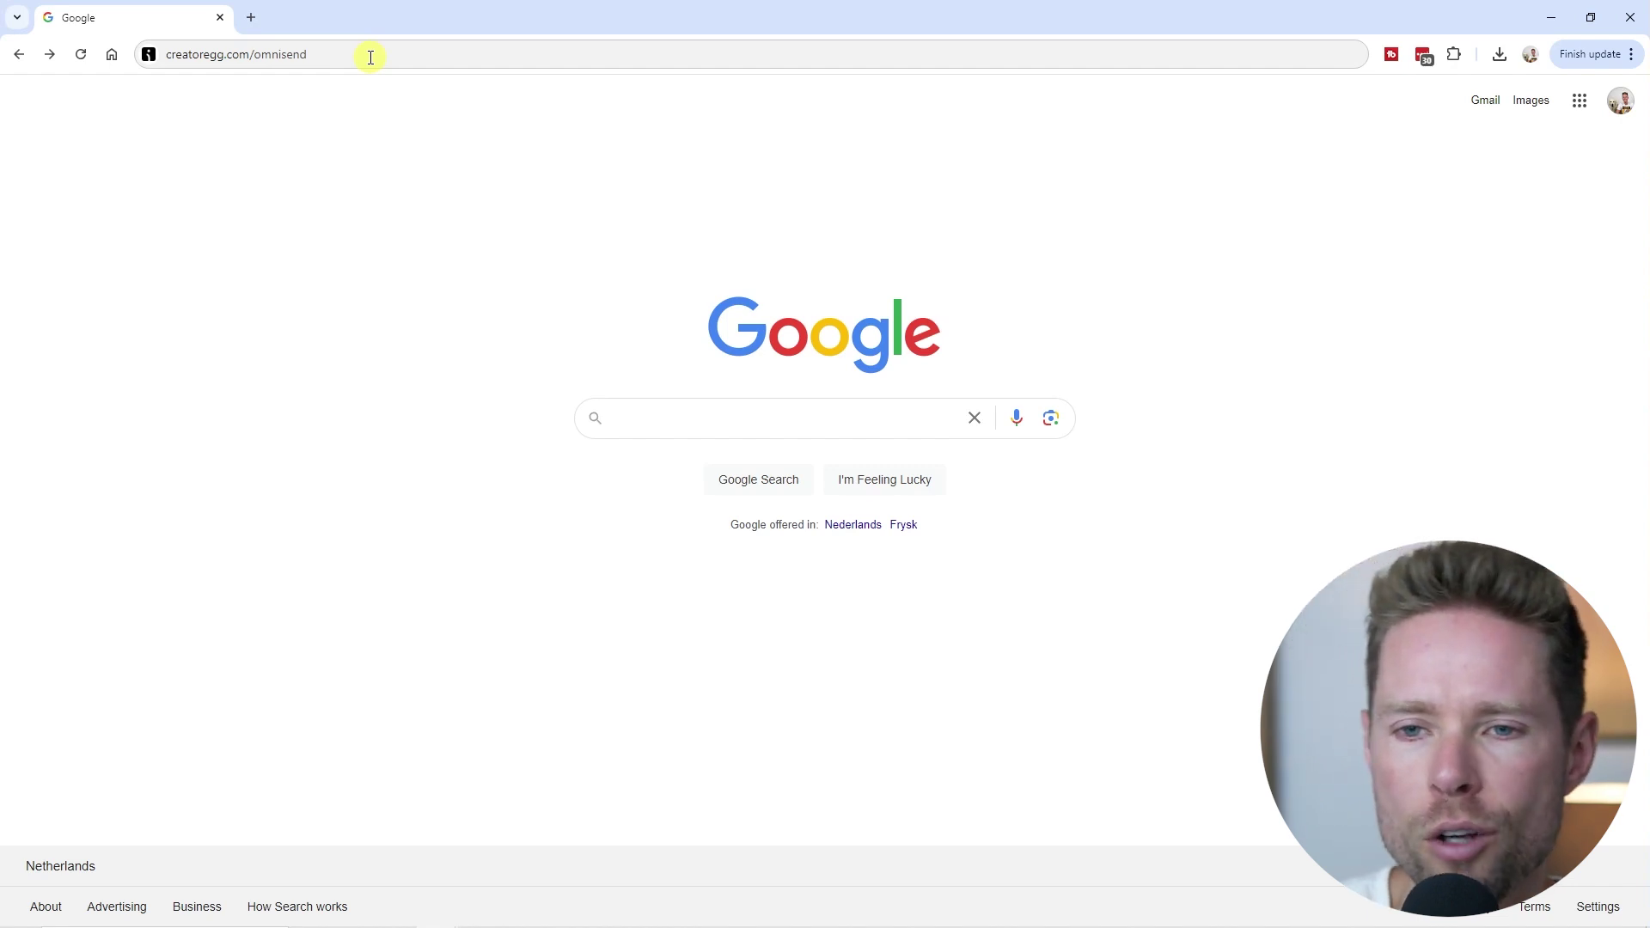
# Step: Highlight the creatoregg.com/omnisend address, first in full and again for its omnisend part only
pyautogui.click(368, 57)
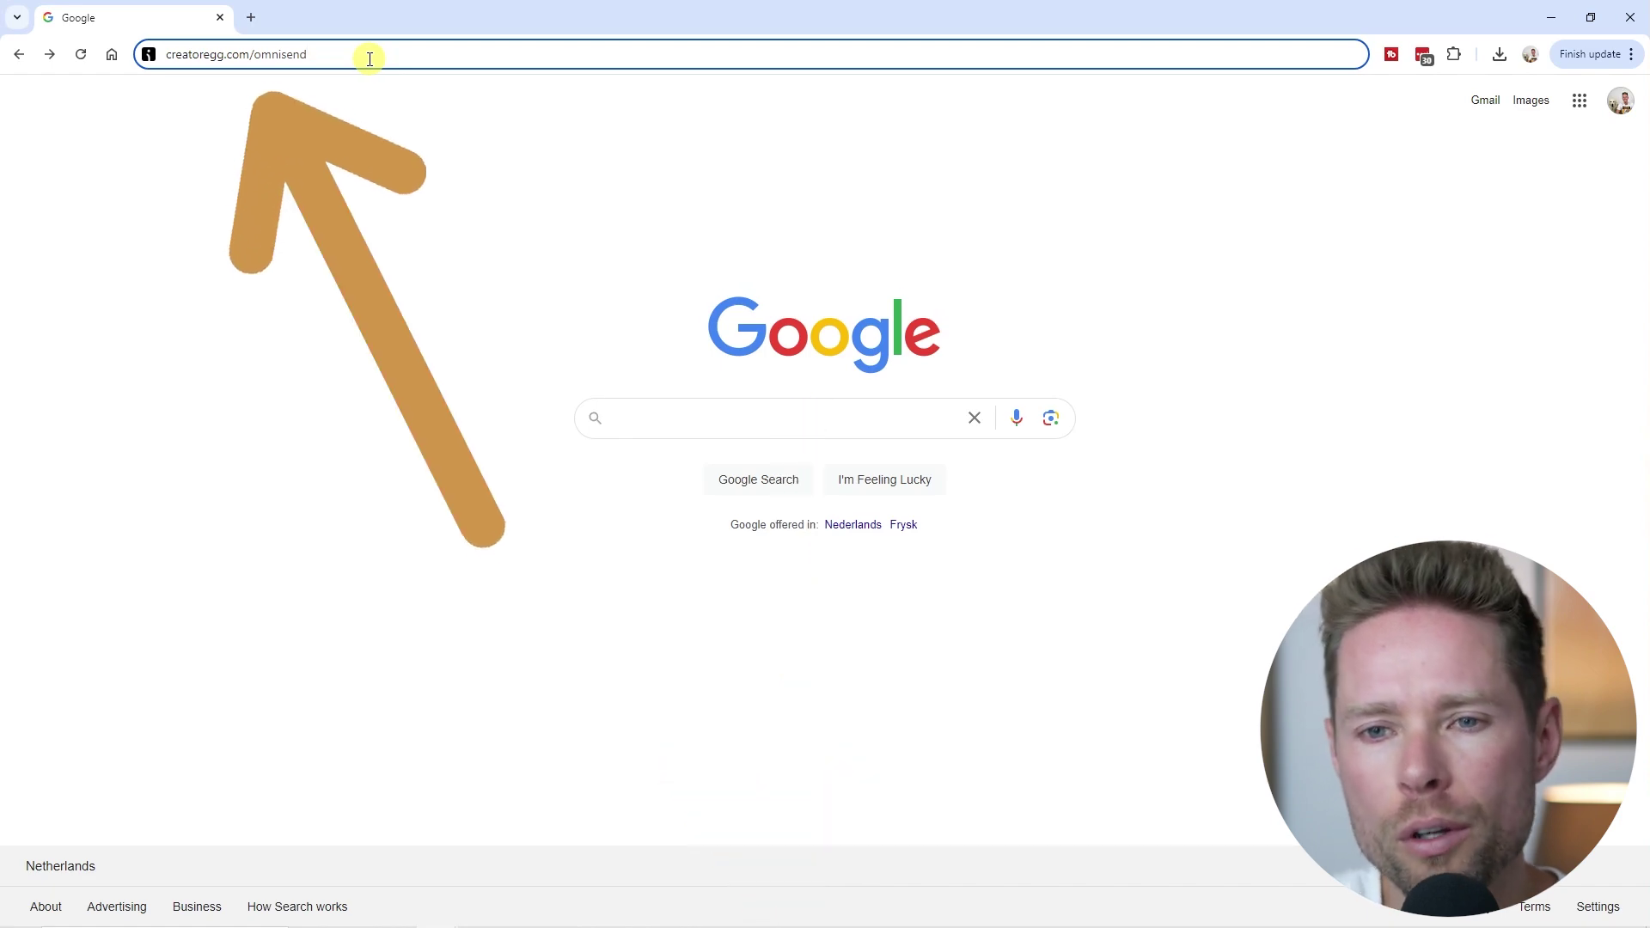
pyautogui.moveTo(353, 53); pyautogui.dragTo(170, 48)
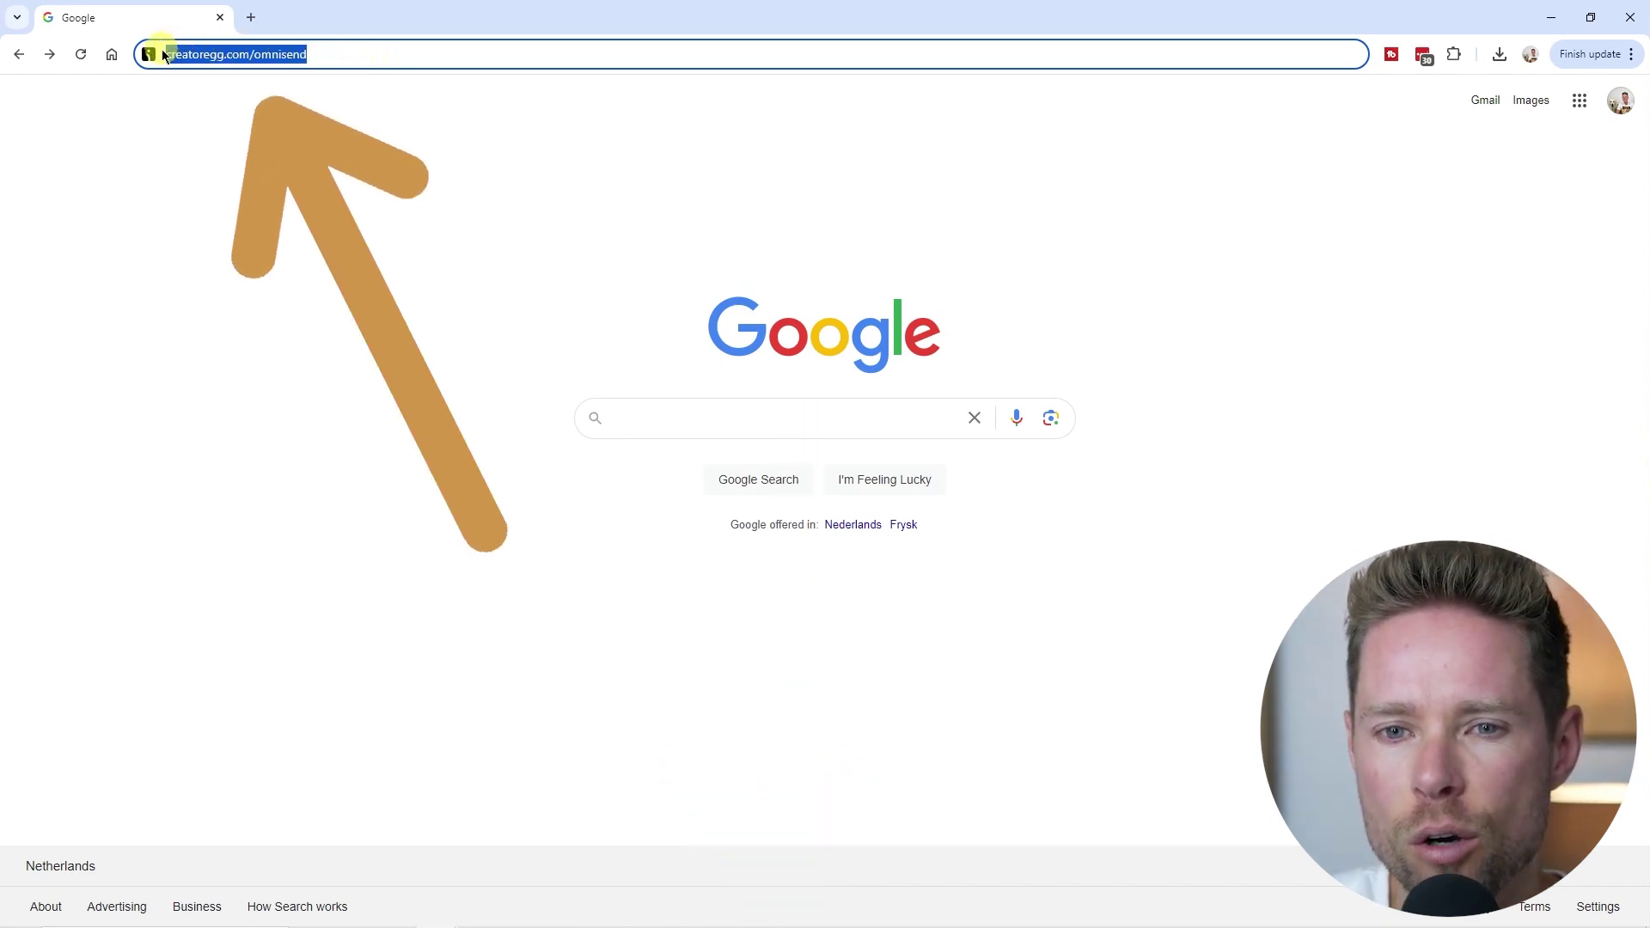
pyautogui.click(206, 53)
pyautogui.moveTo(256, 53); pyautogui.dragTo(309, 54)
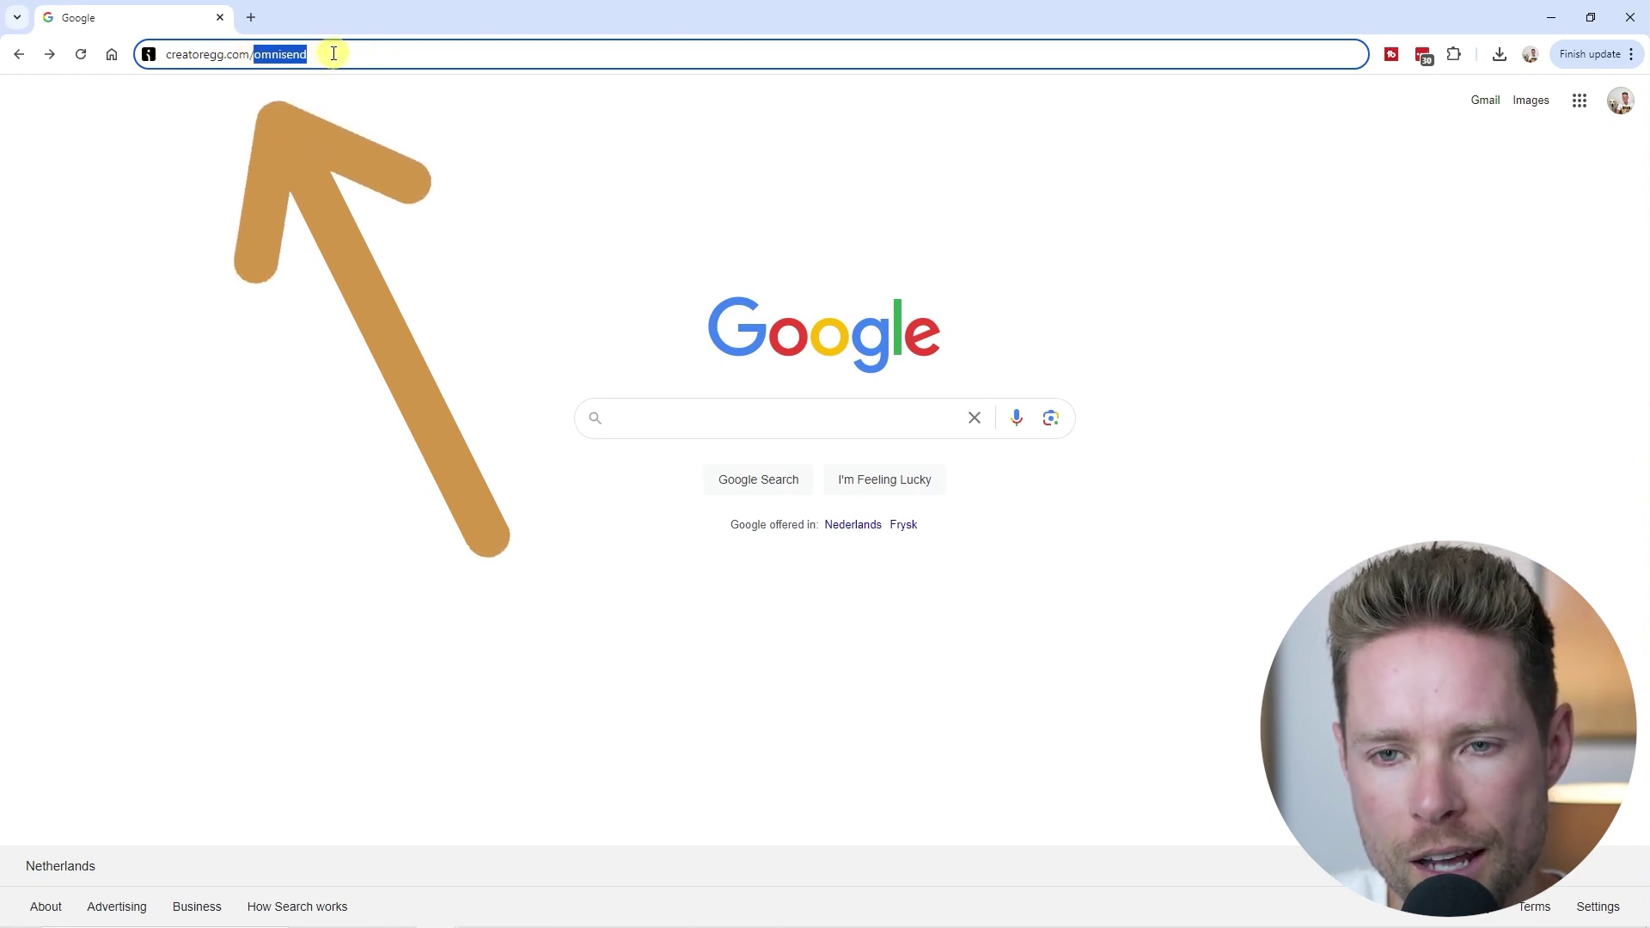
# Step: Enter "discount code: CREATOREGG" in the Google search field without searching, and highlight the code
pyautogui.click(868, 422)
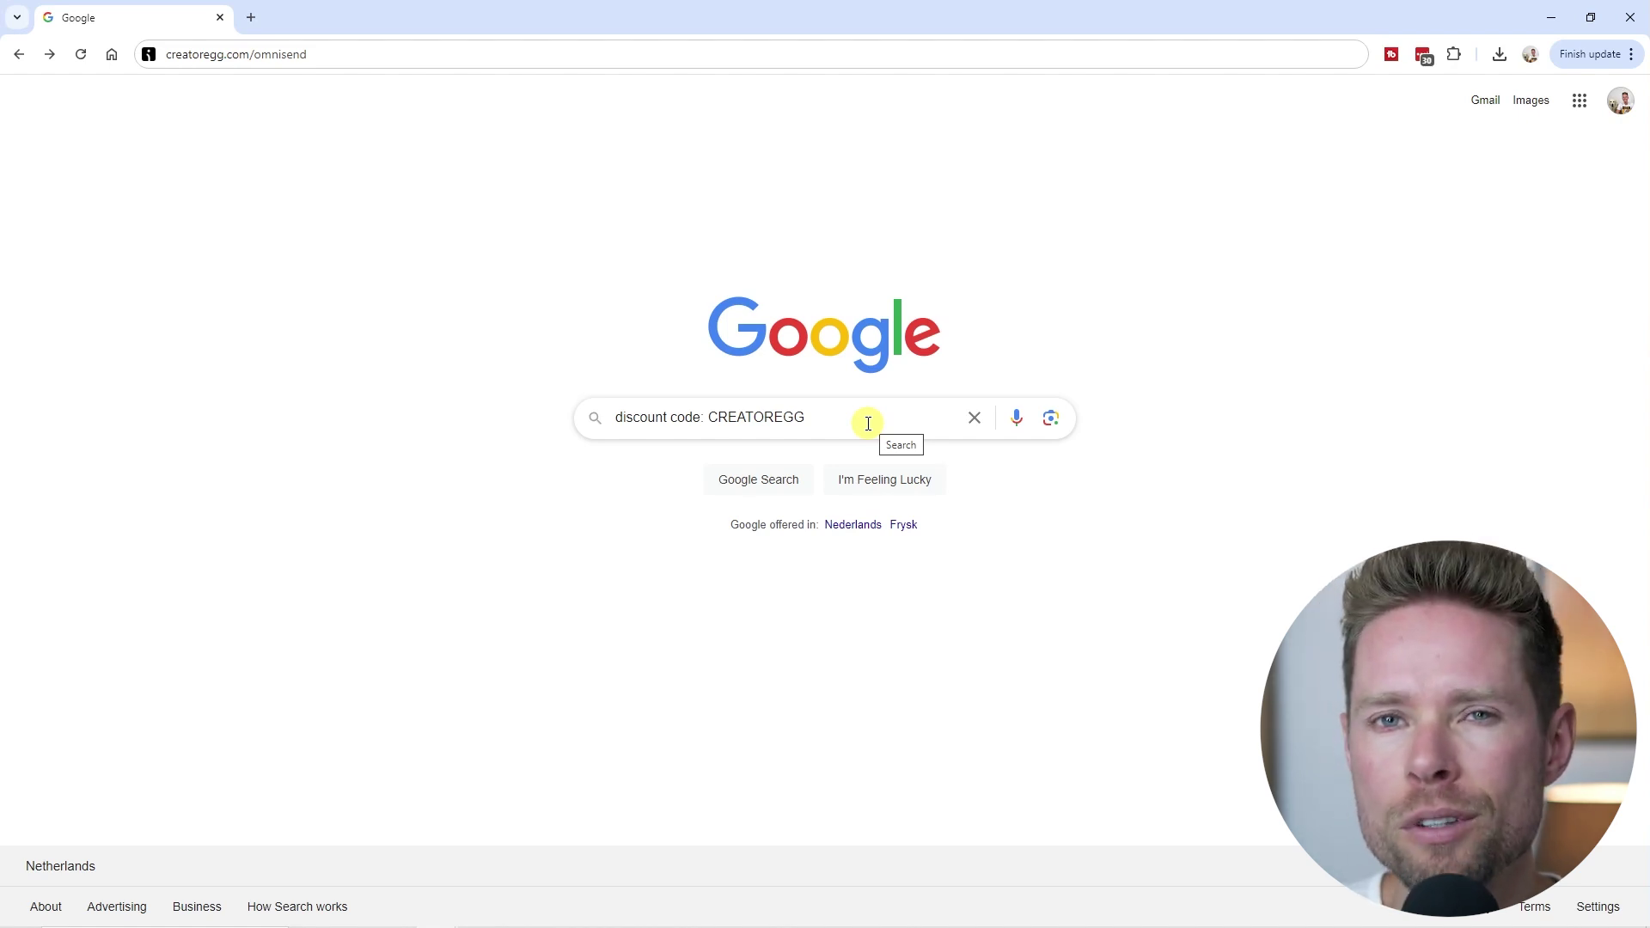
pyautogui.moveTo(868, 422); pyautogui.dragTo(453, 417)
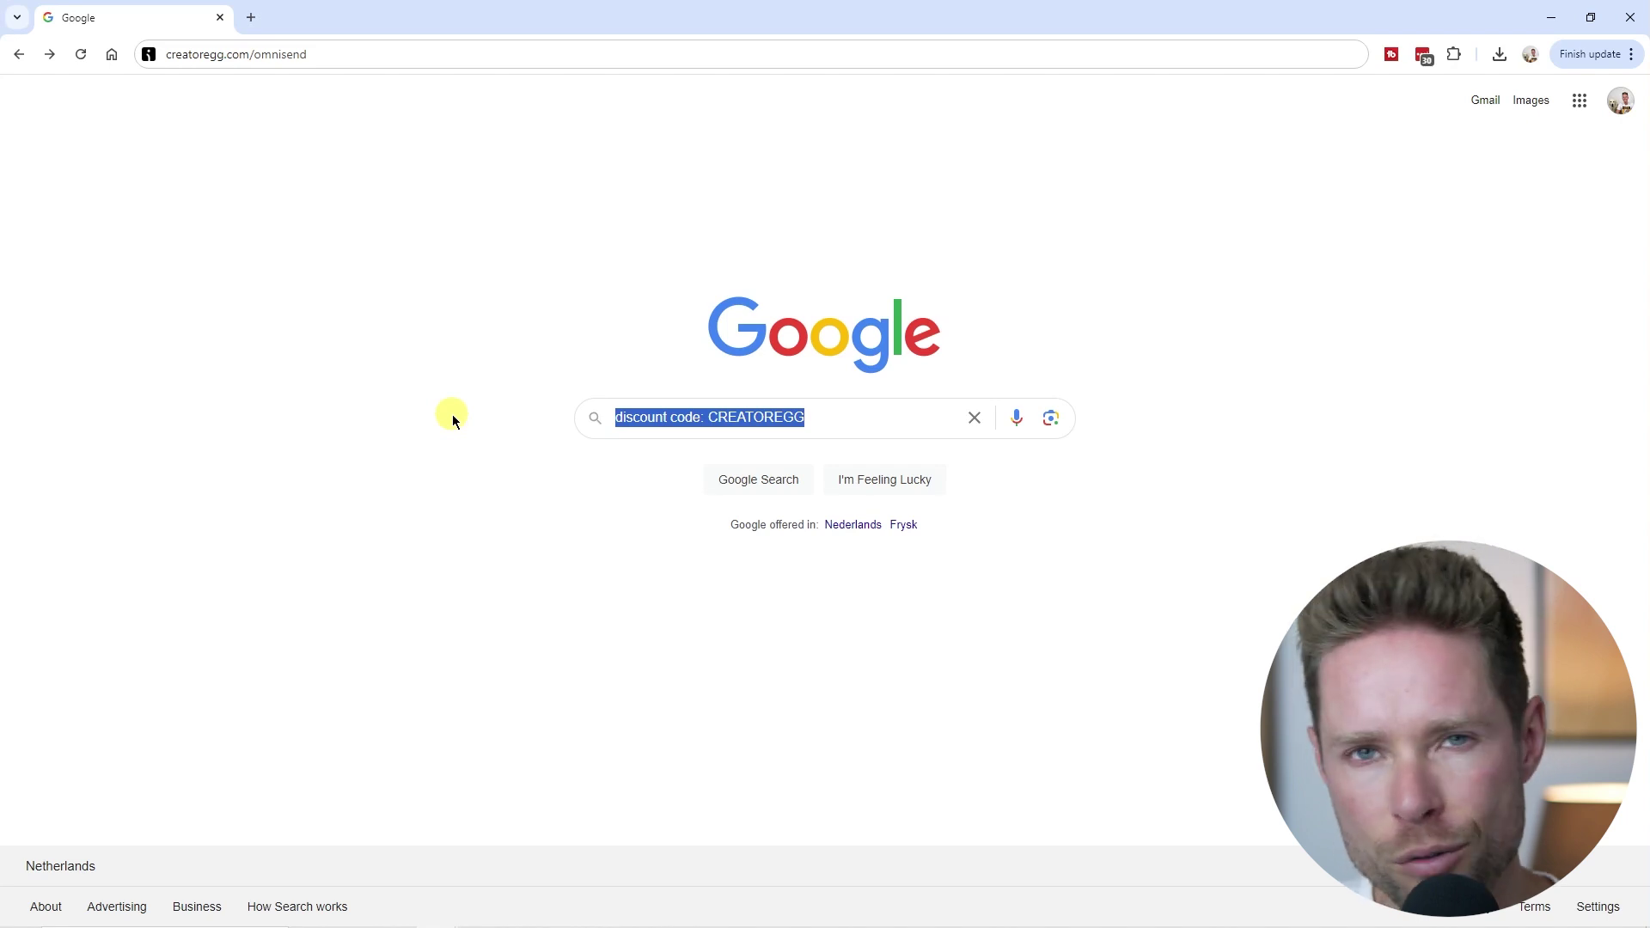
pyautogui.click(354, 54)
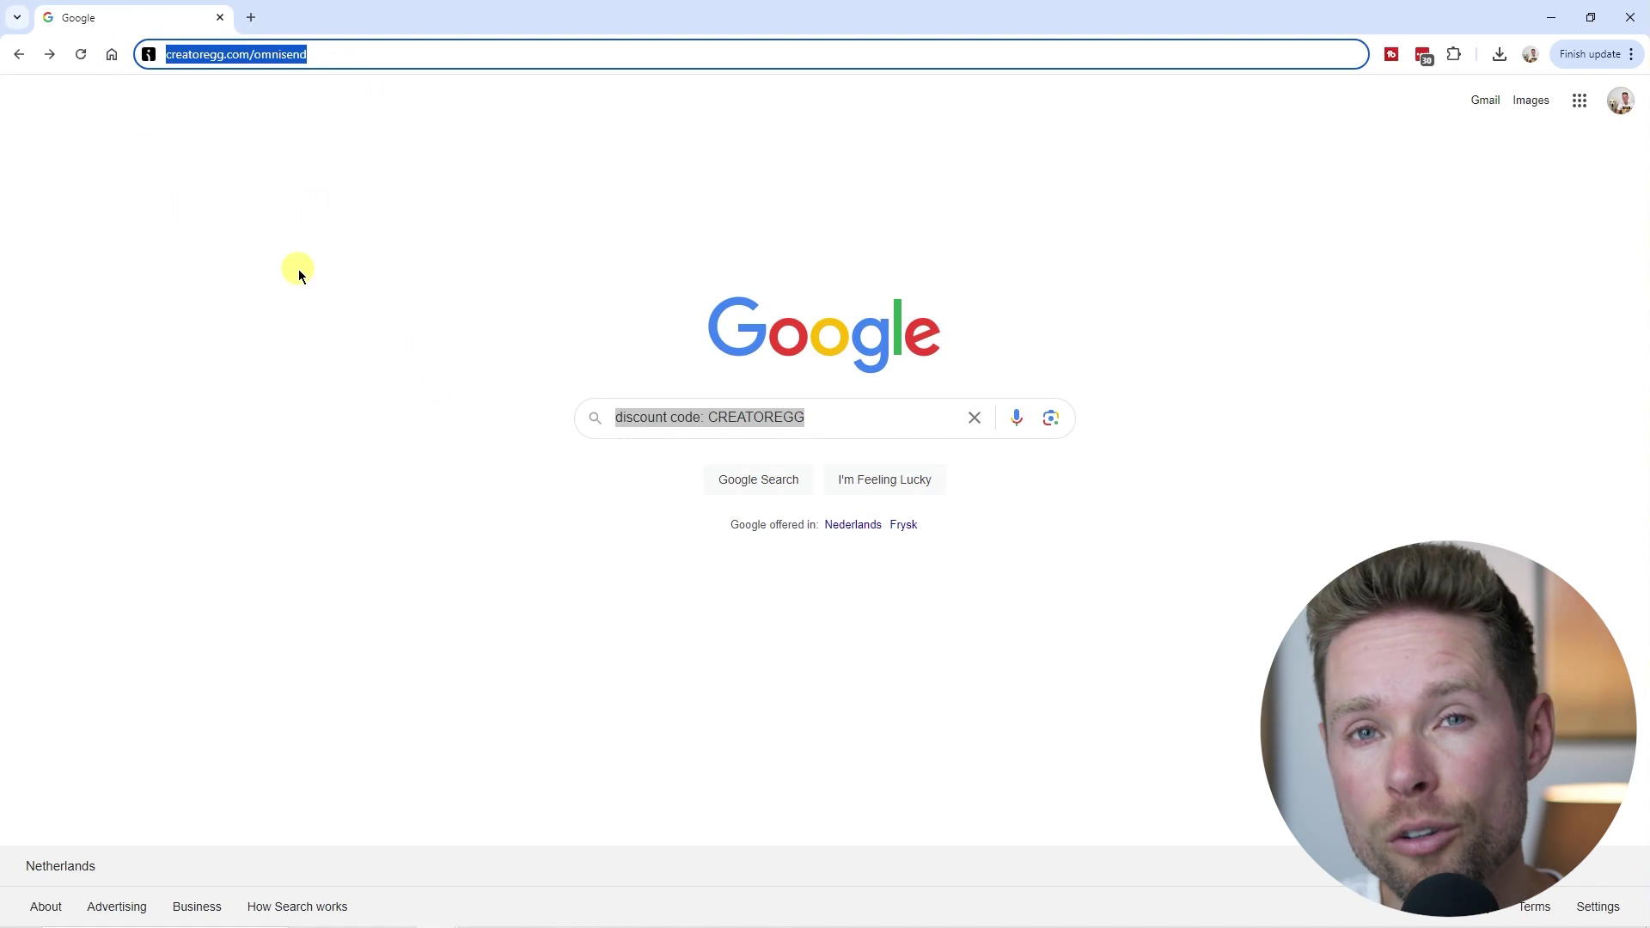
pyautogui.click(559, 461)
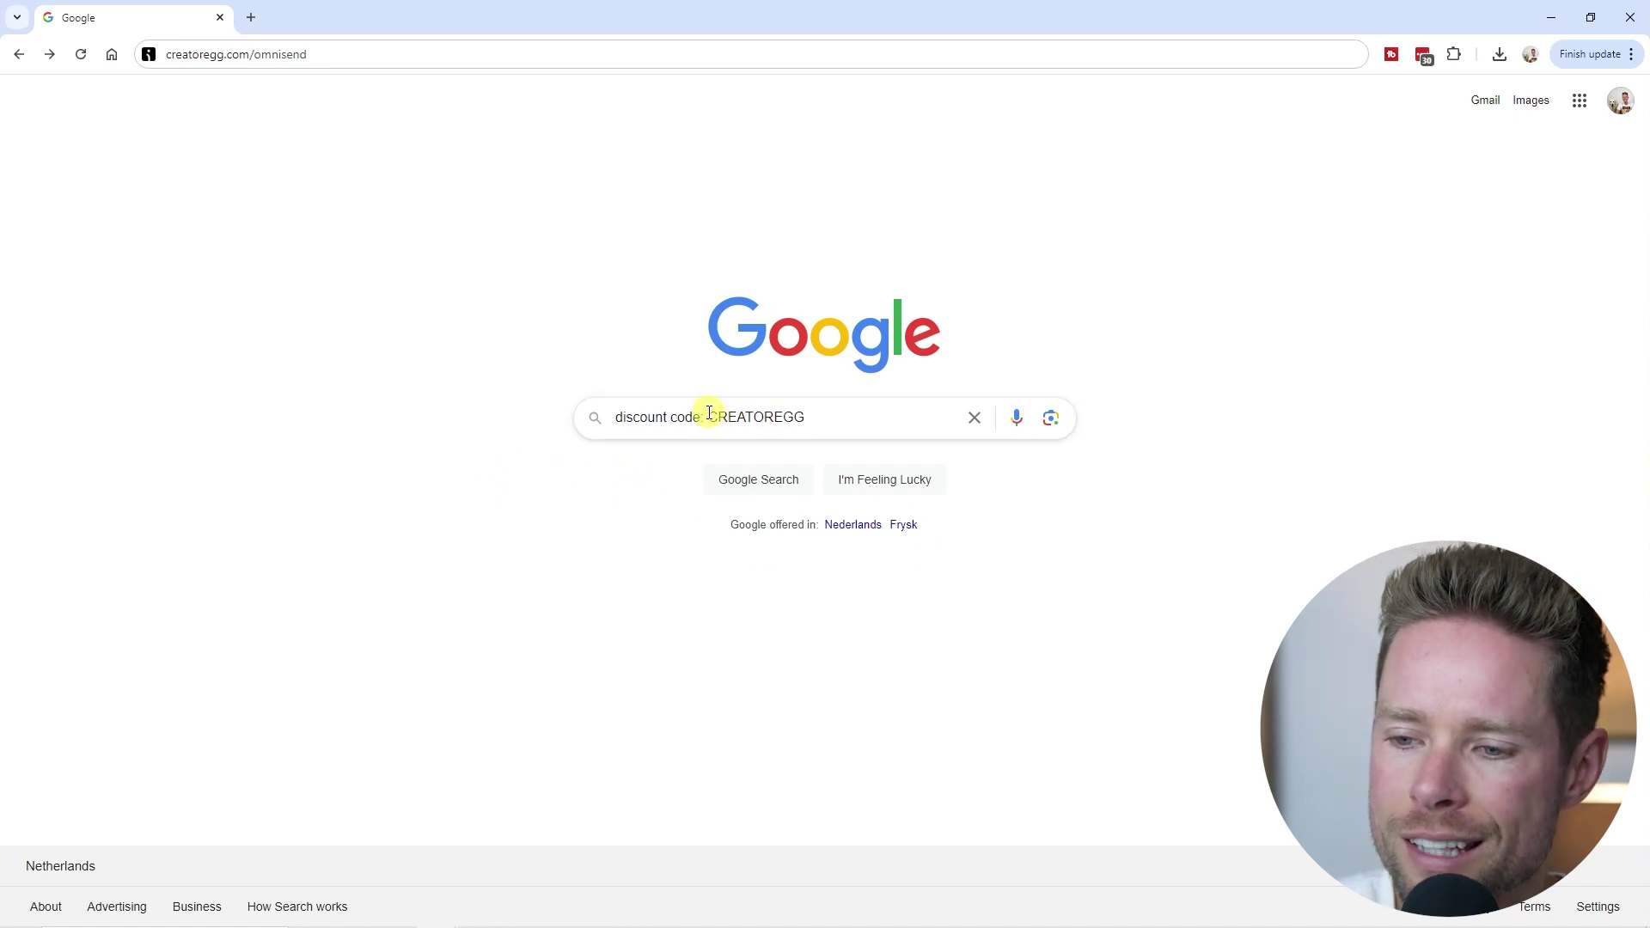
pyautogui.moveTo(709, 414); pyautogui.dragTo(804, 416)
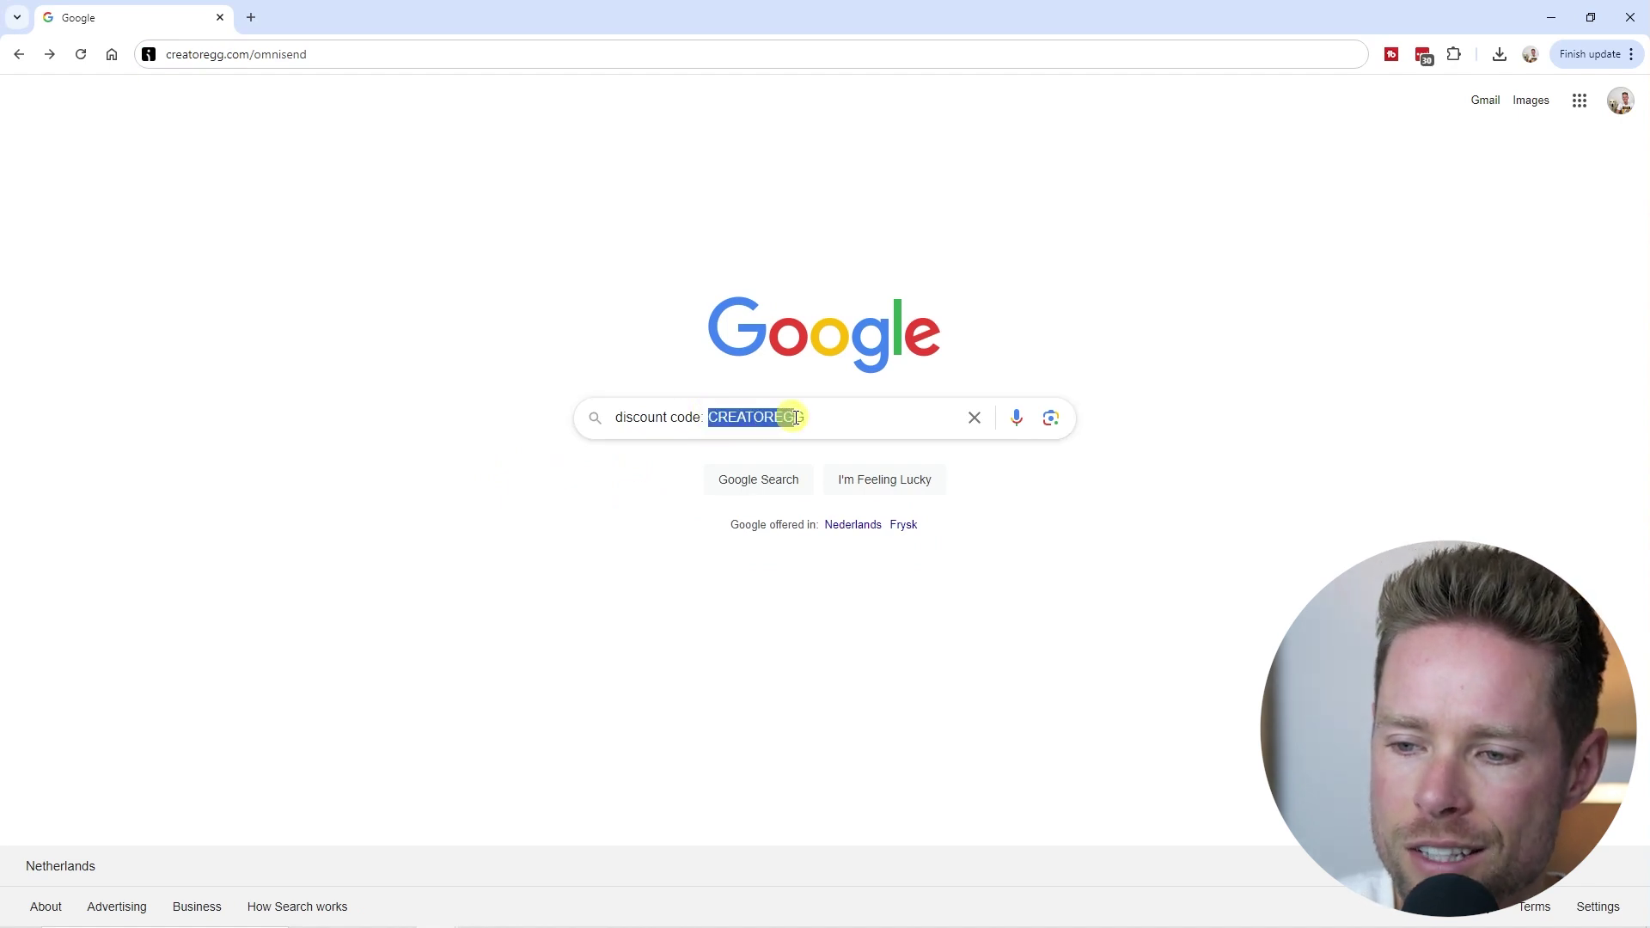
pyautogui.click(1155, 486)
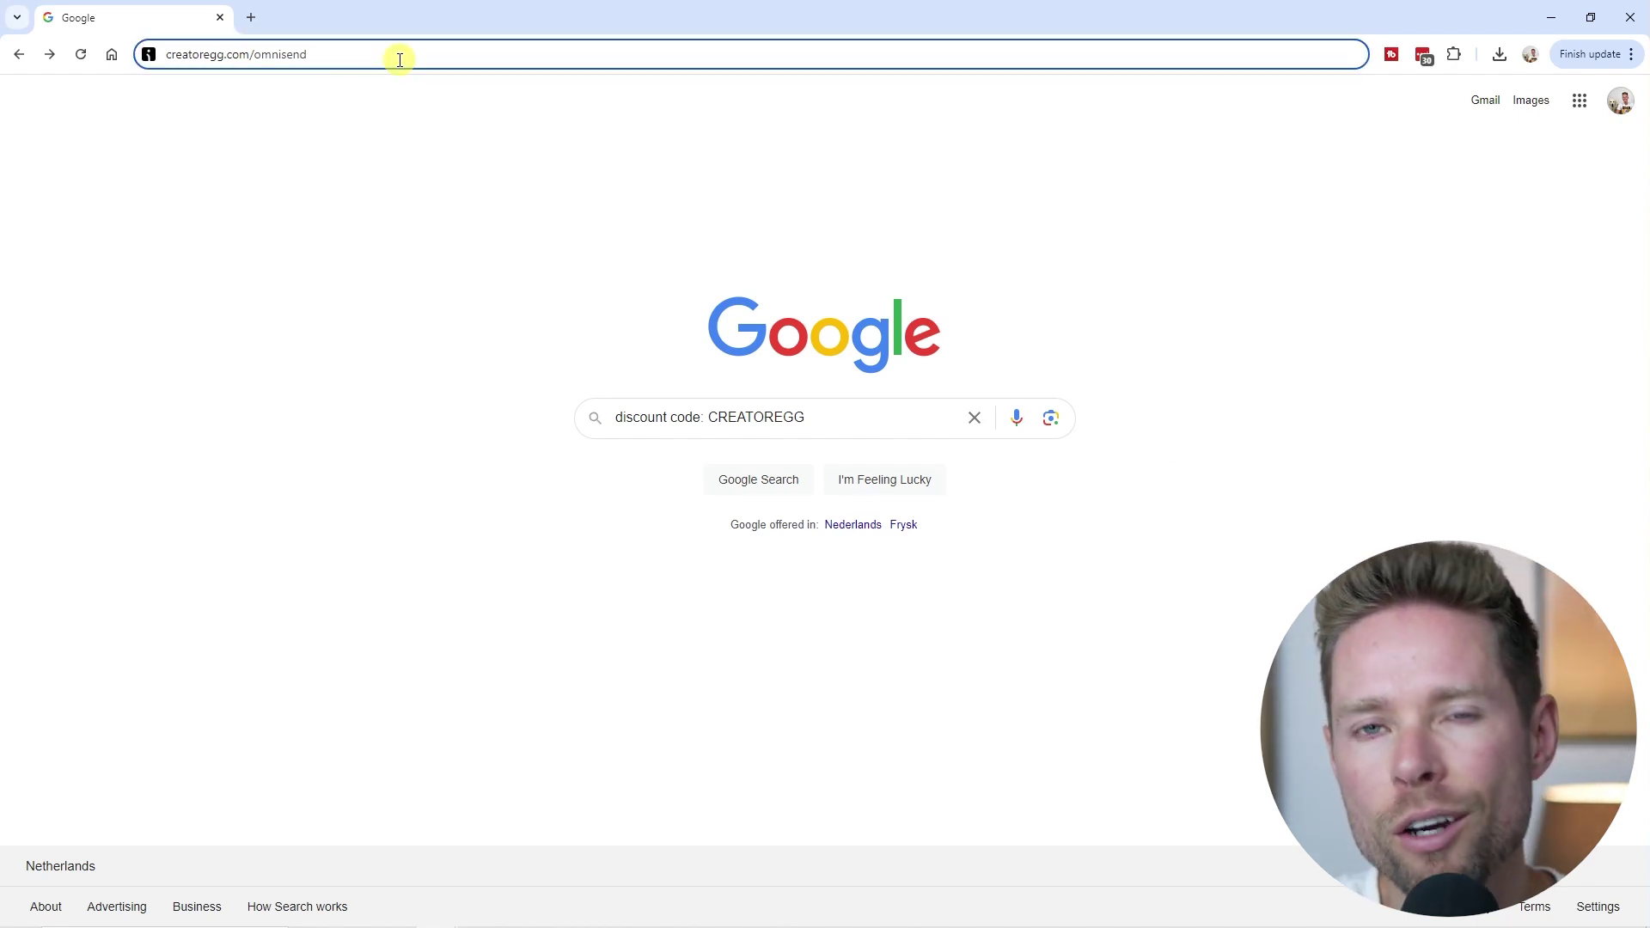
# Step: Load creatoregg.com/omnisend and start a free Omnisend registration from the landing page
pyautogui.moveTo(372, 55); pyautogui.dragTo(148, 52)
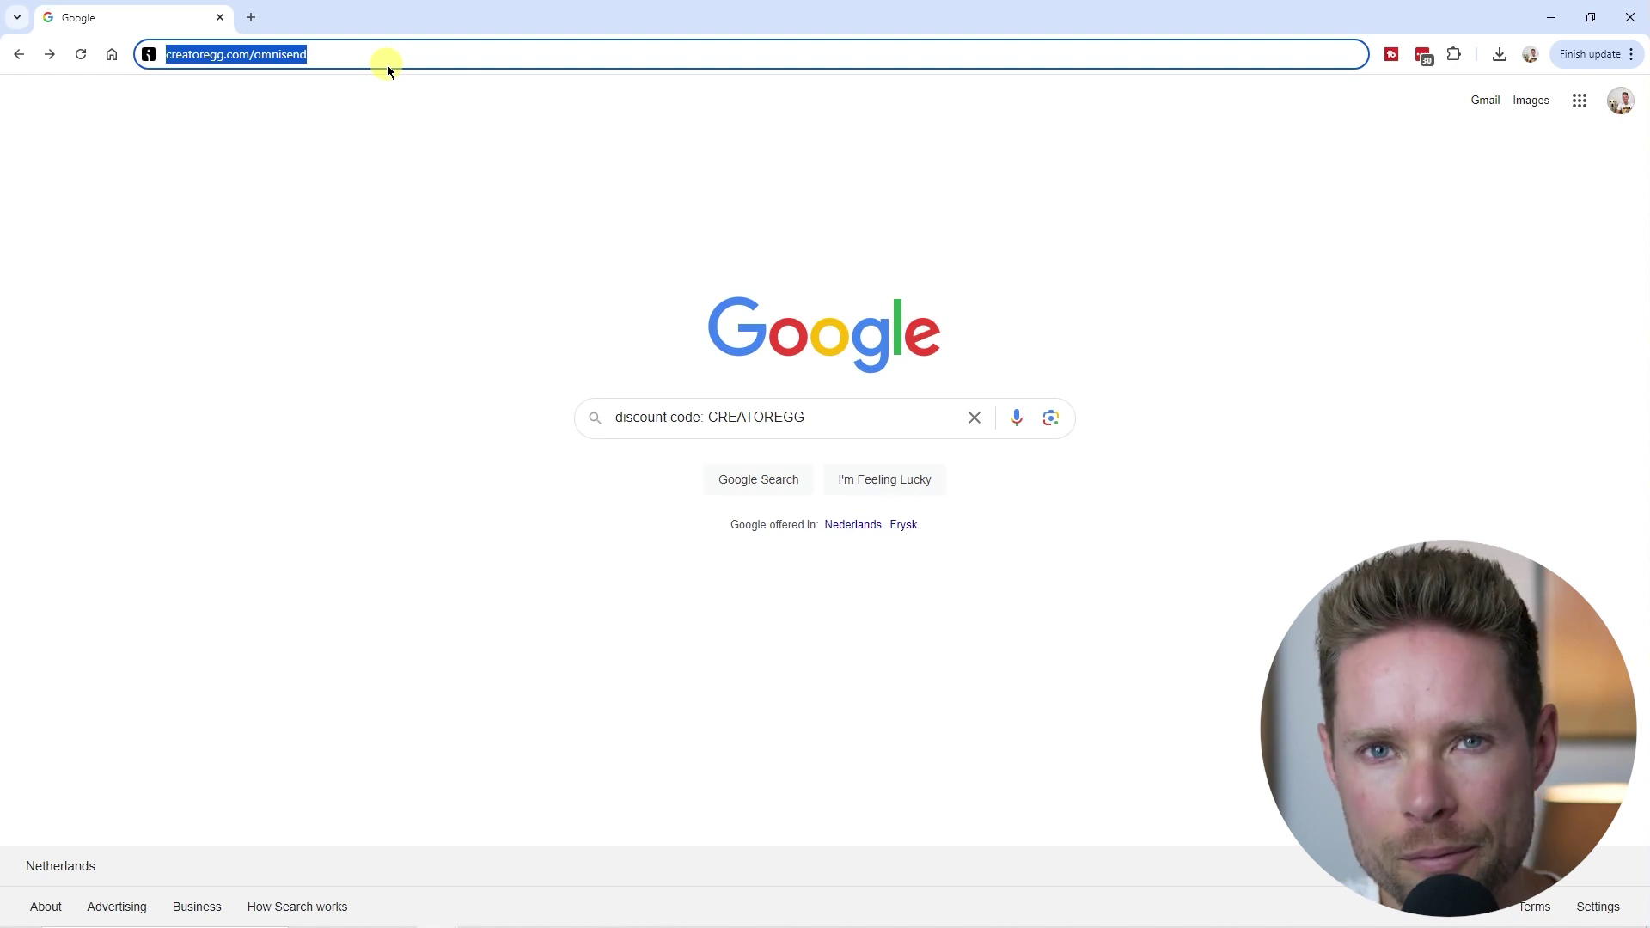
pyautogui.press('Return')
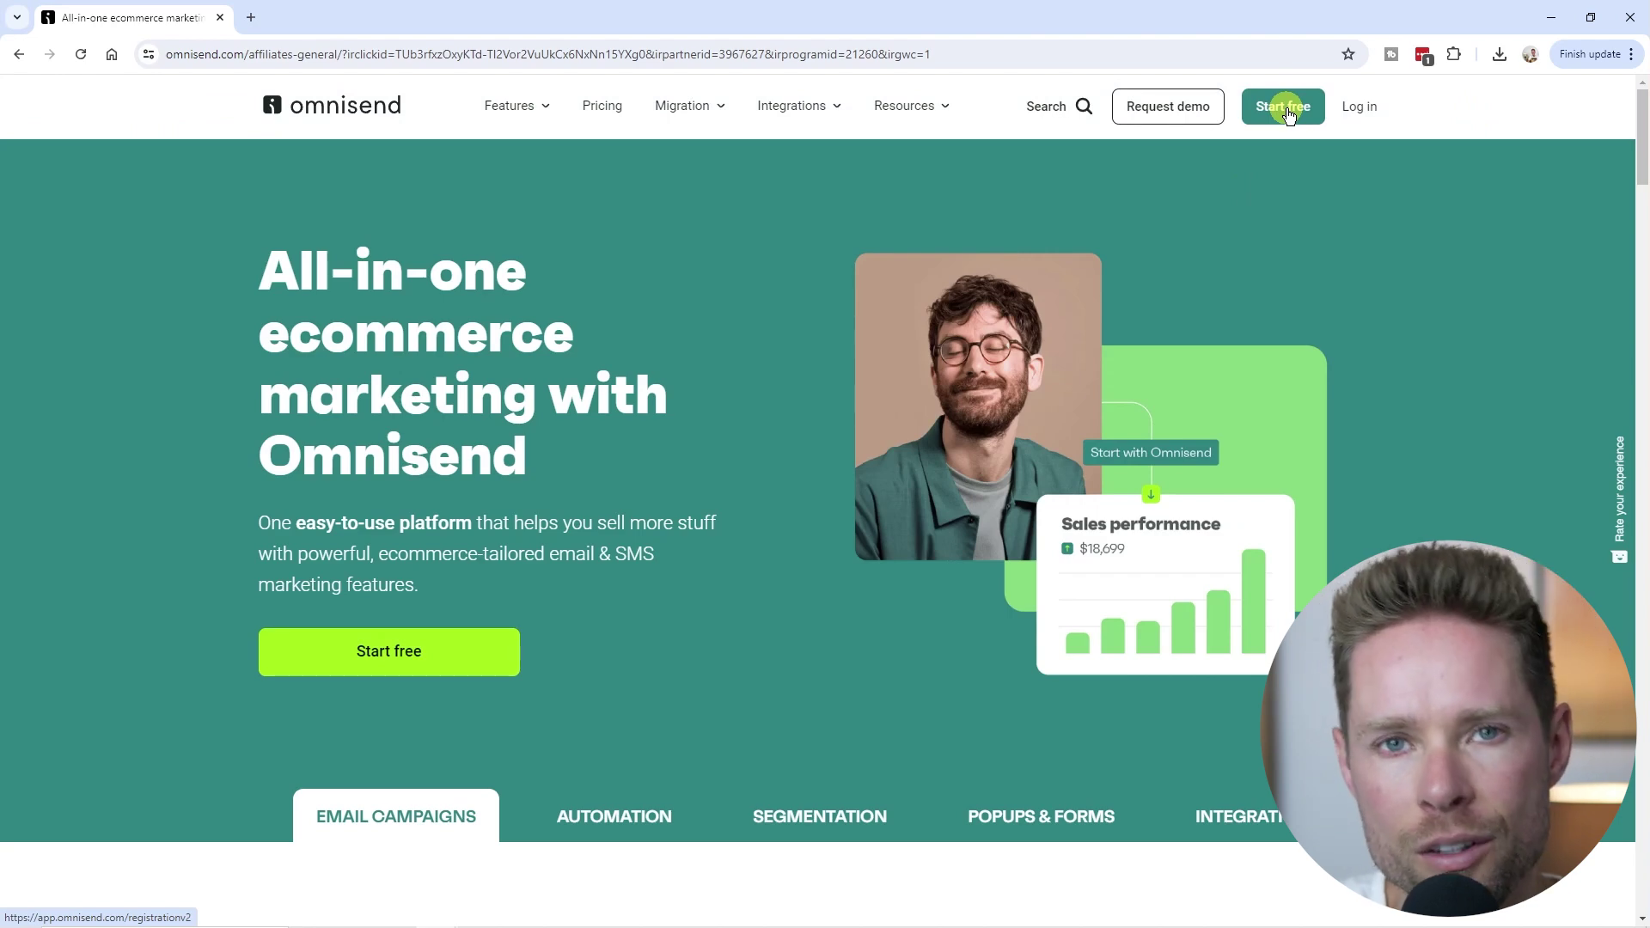
pyautogui.click(1286, 112)
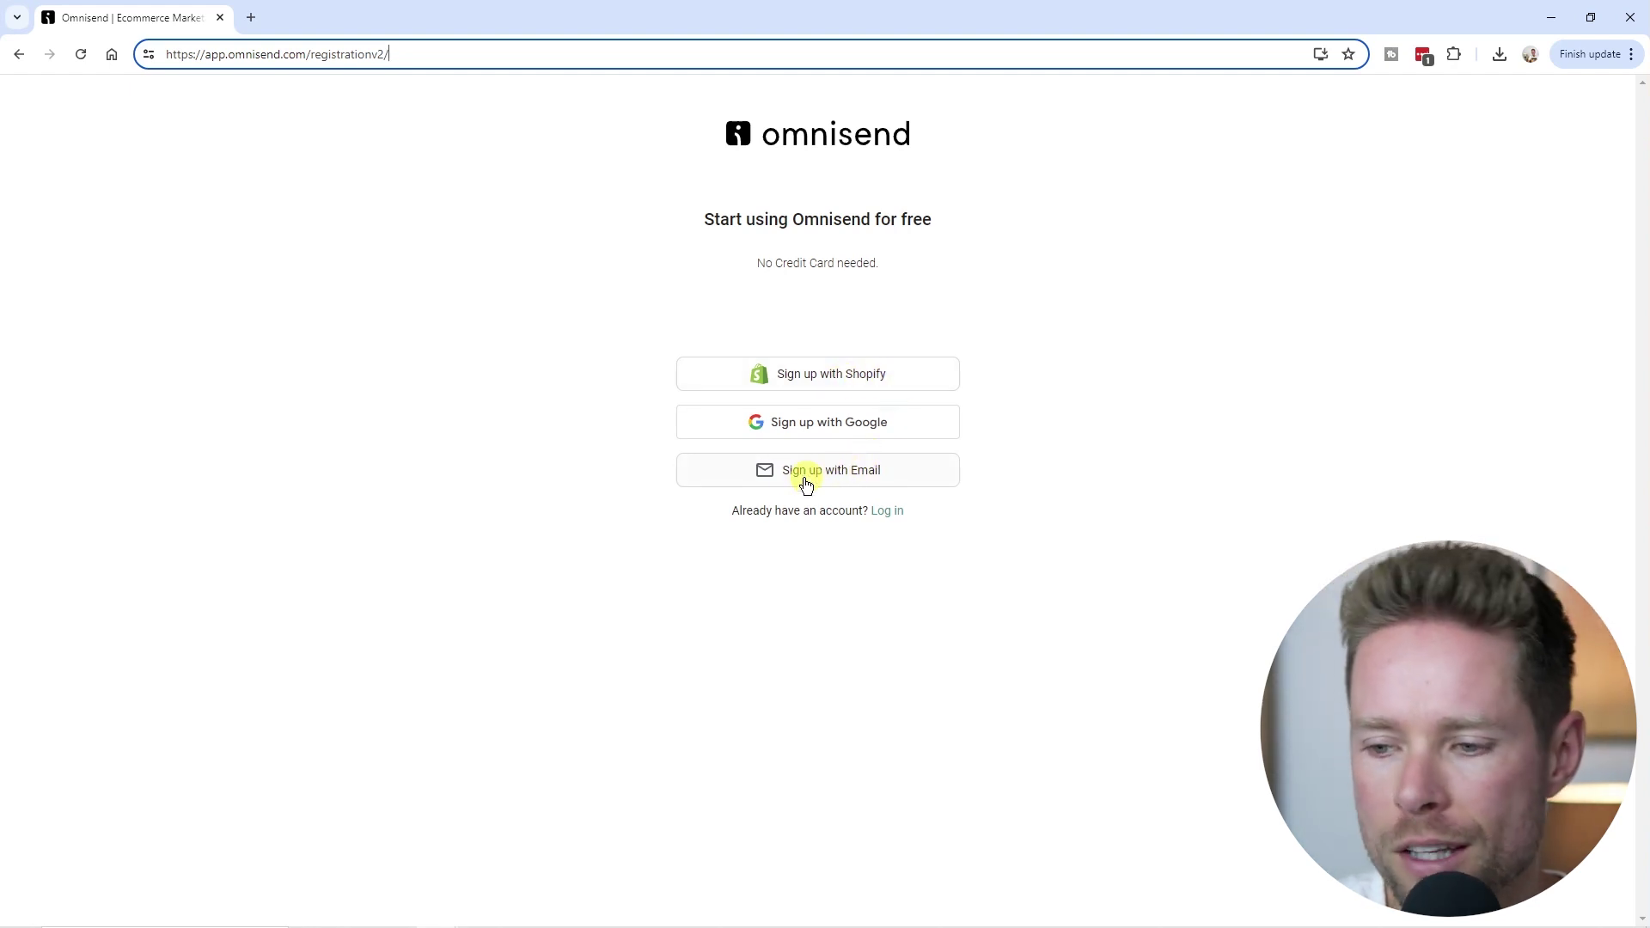
# Step: Sign up by email with the account email and password, answer Yes to having an ecommerce business, and accept the terms
pyautogui.click(866, 478)
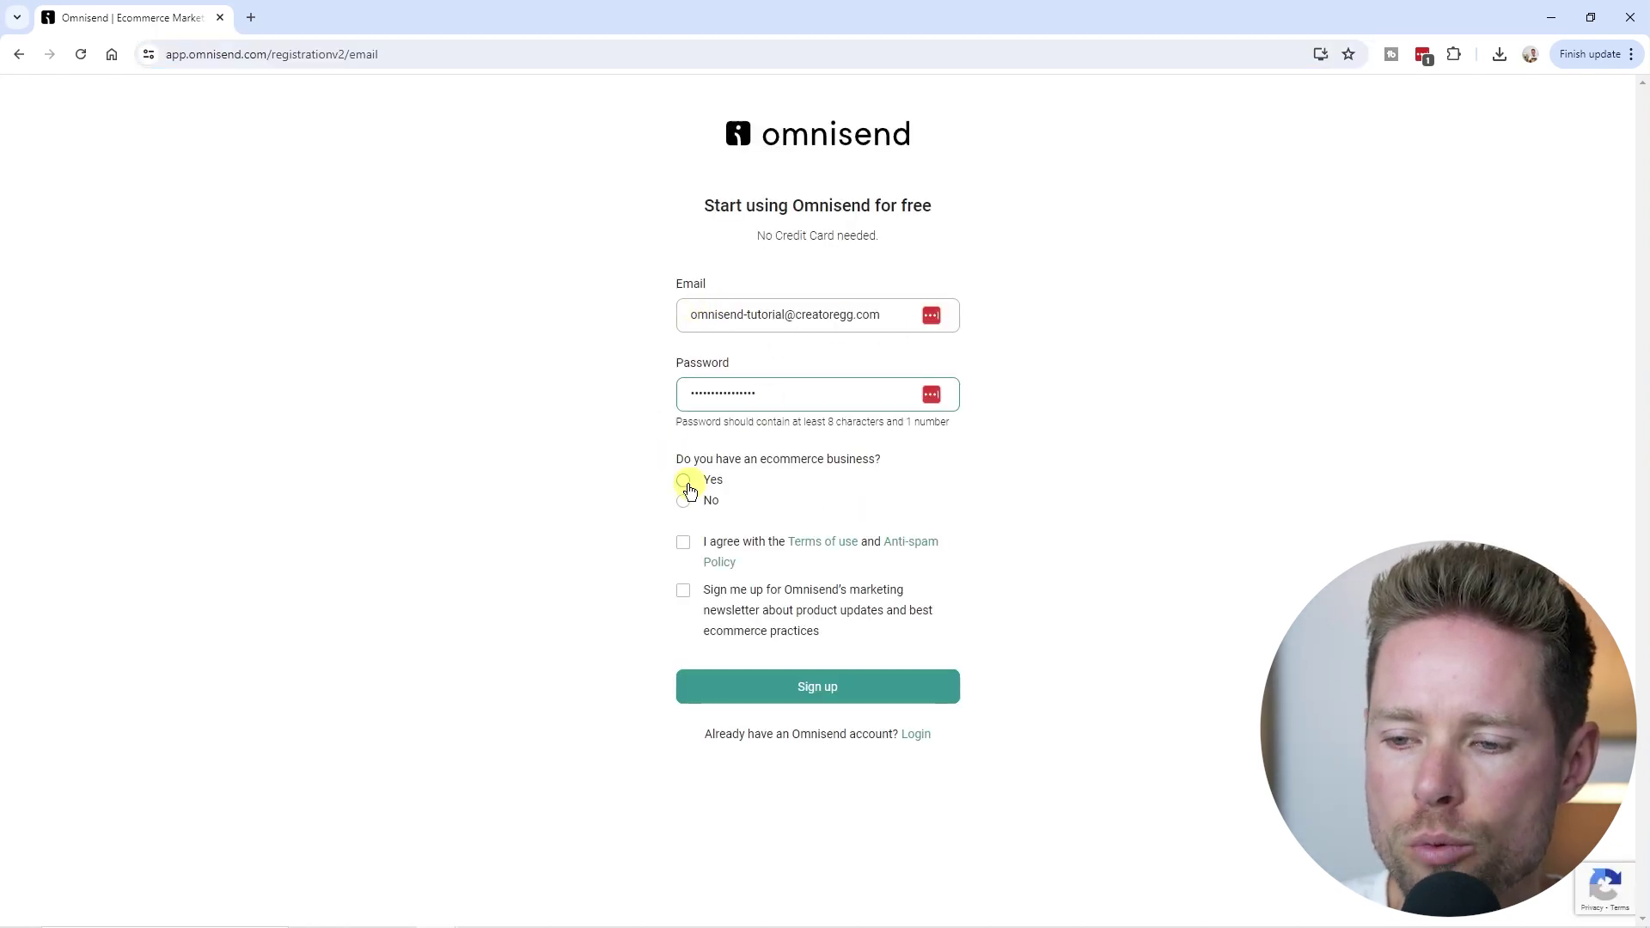
pyautogui.click(684, 481)
pyautogui.click(683, 543)
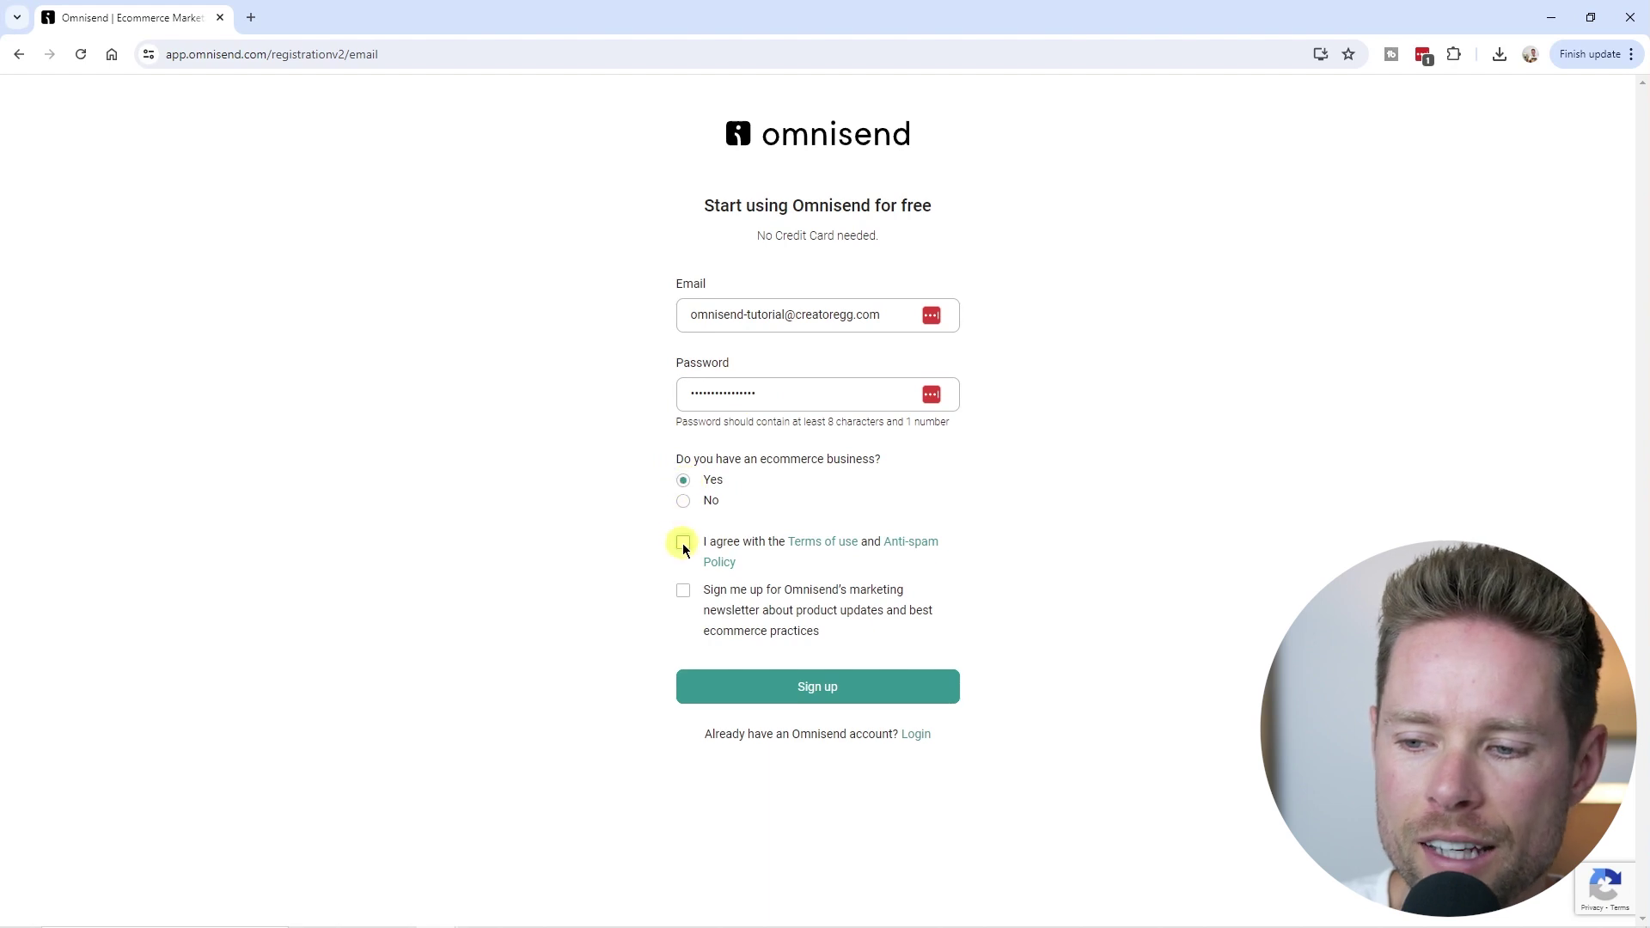
pyautogui.click(832, 702)
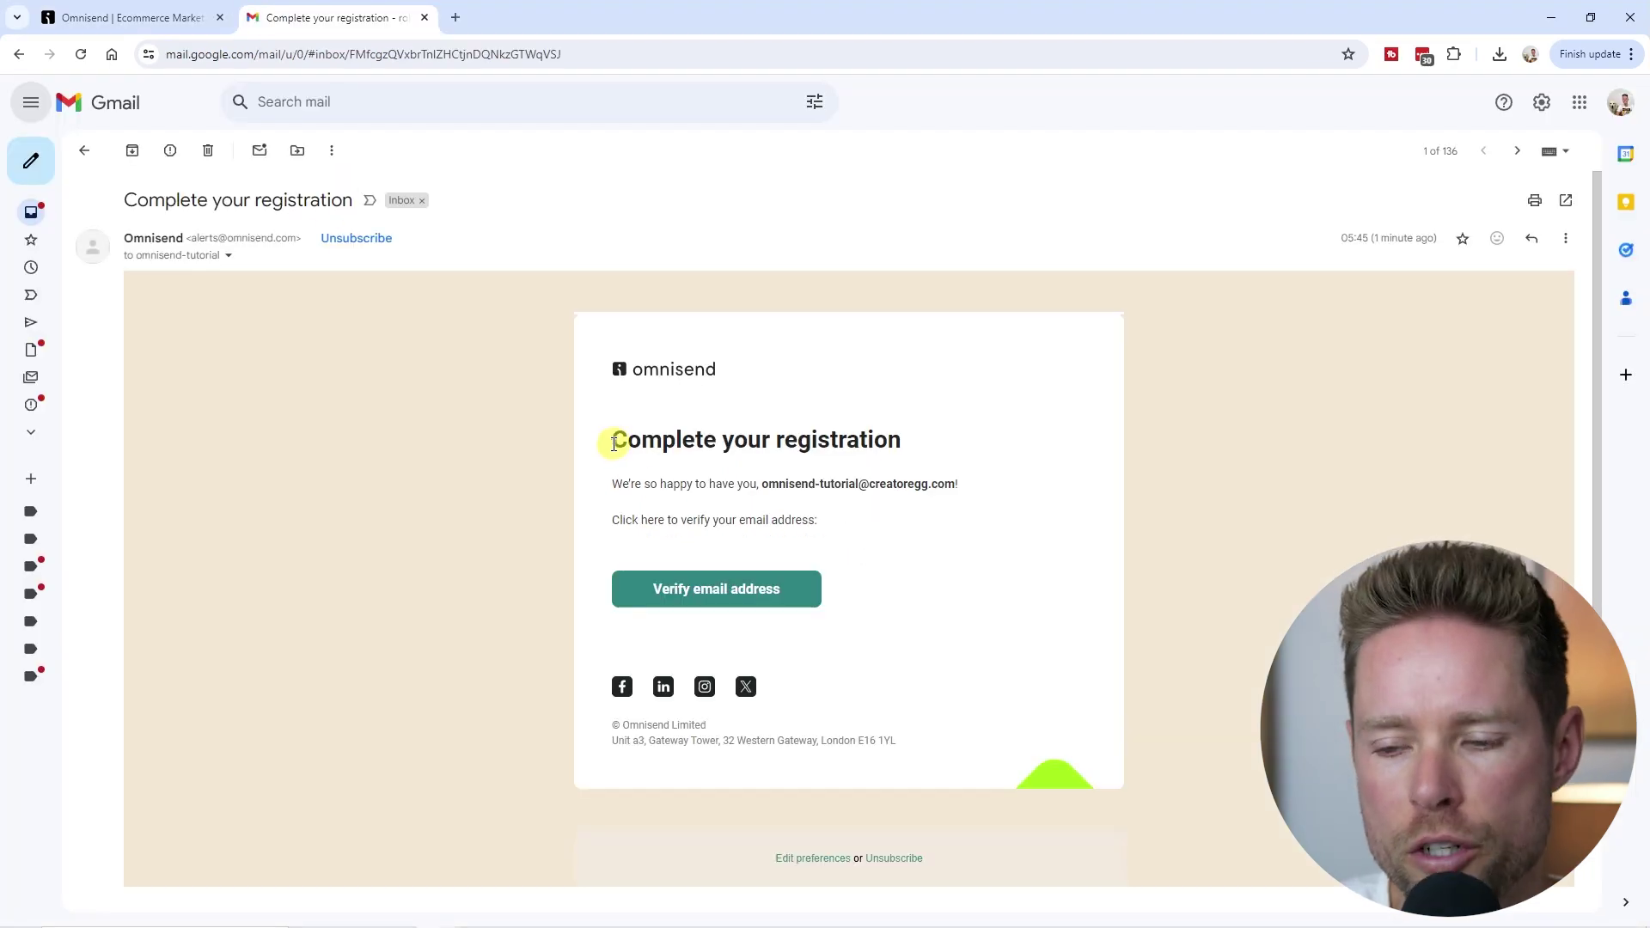
# Step: Verify the email address from Omnisend's "Complete your registration" message in Gmail
pyautogui.moveTo(614, 439); pyautogui.dragTo(908, 457)
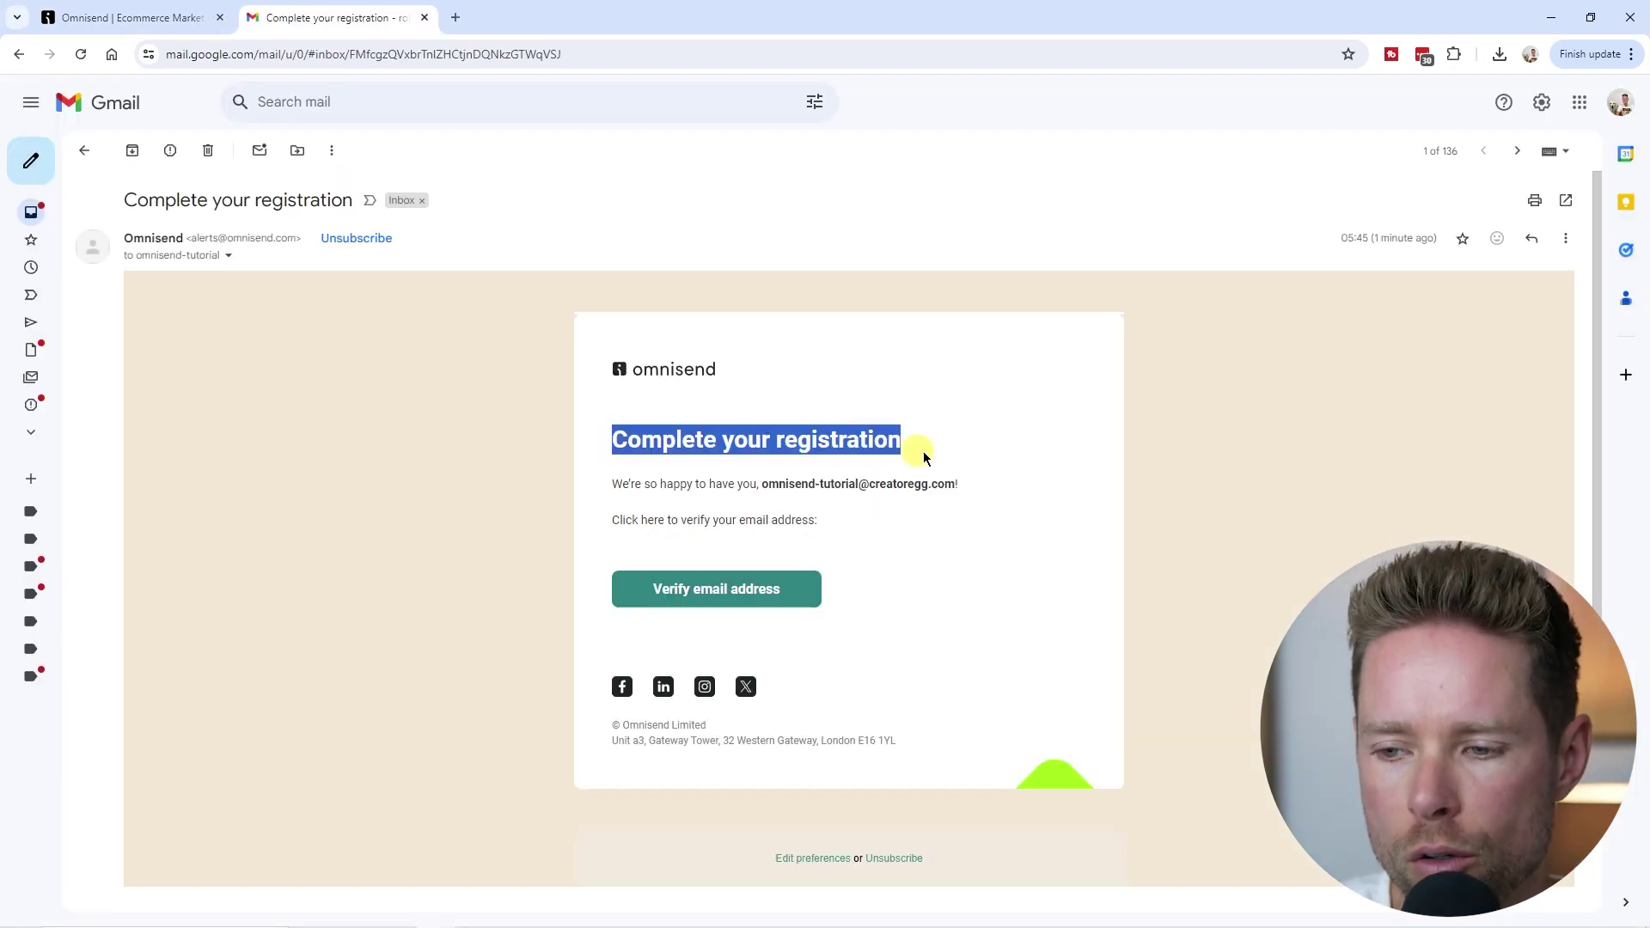
pyautogui.click(723, 600)
pyautogui.click(788, 366)
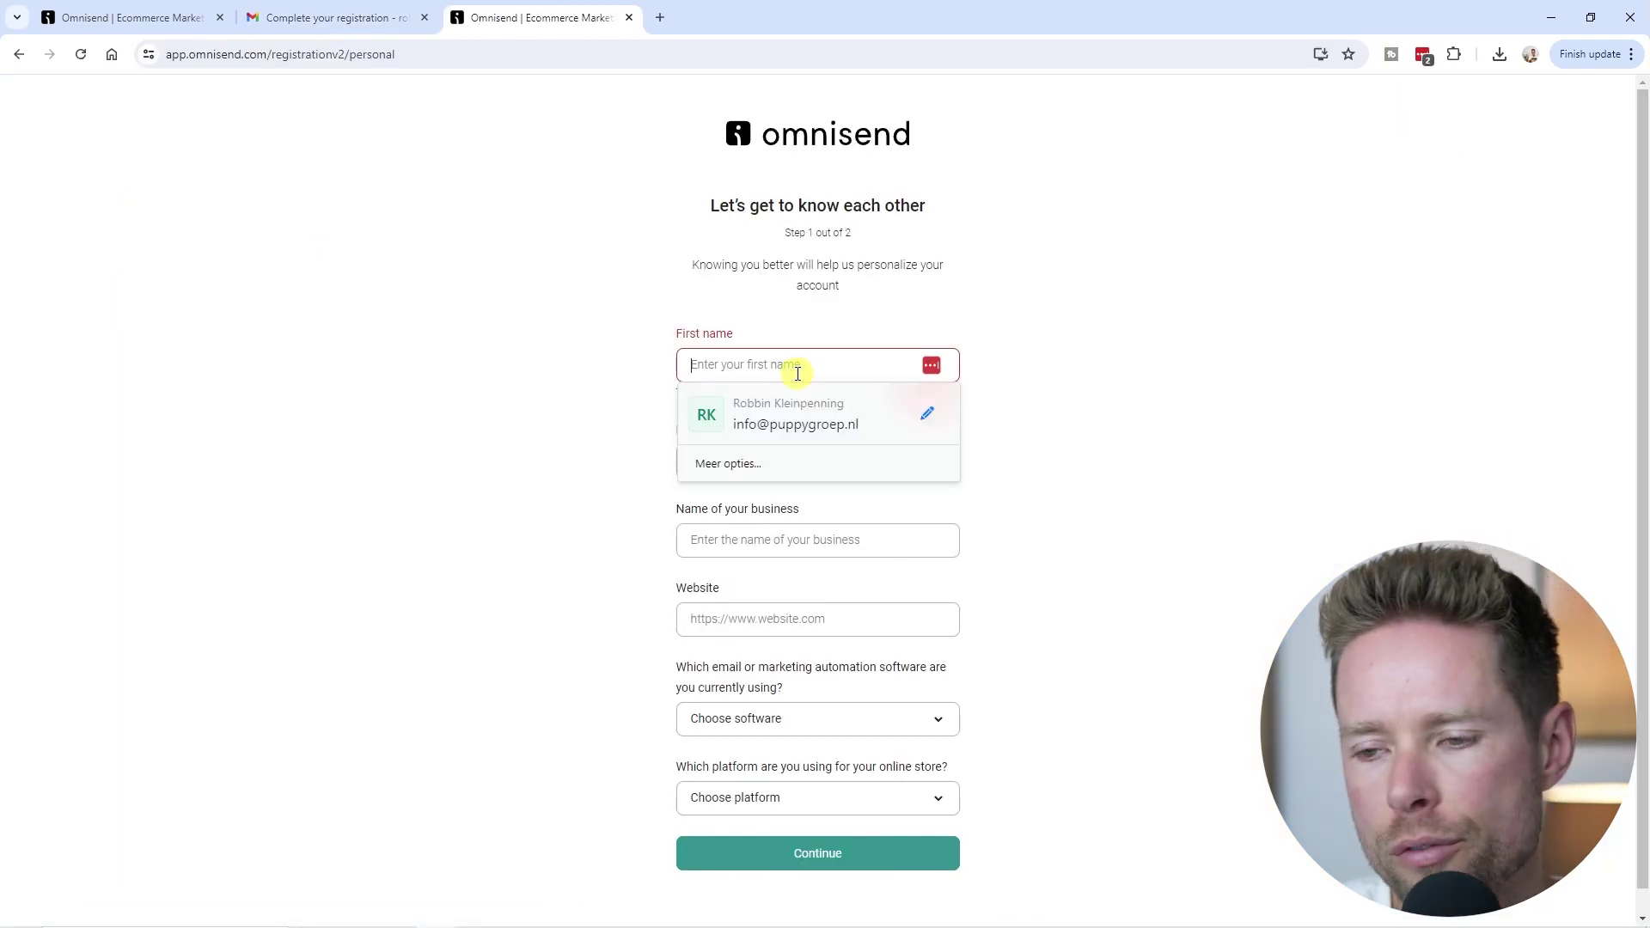
pyautogui.click(729, 418)
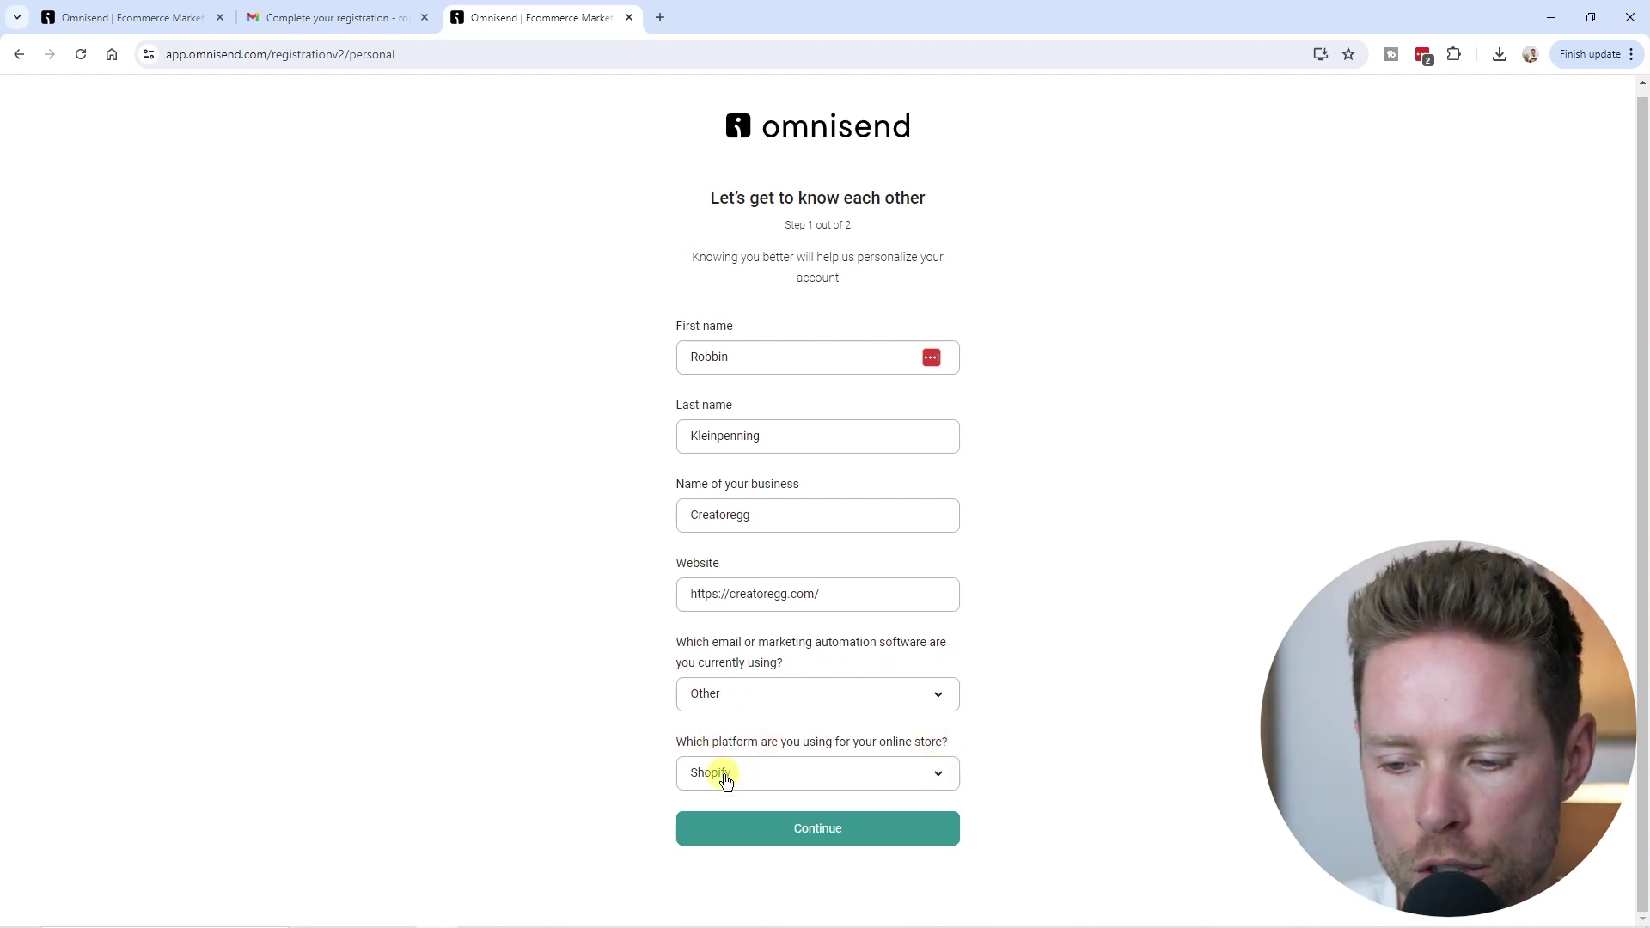
pyautogui.click(816, 837)
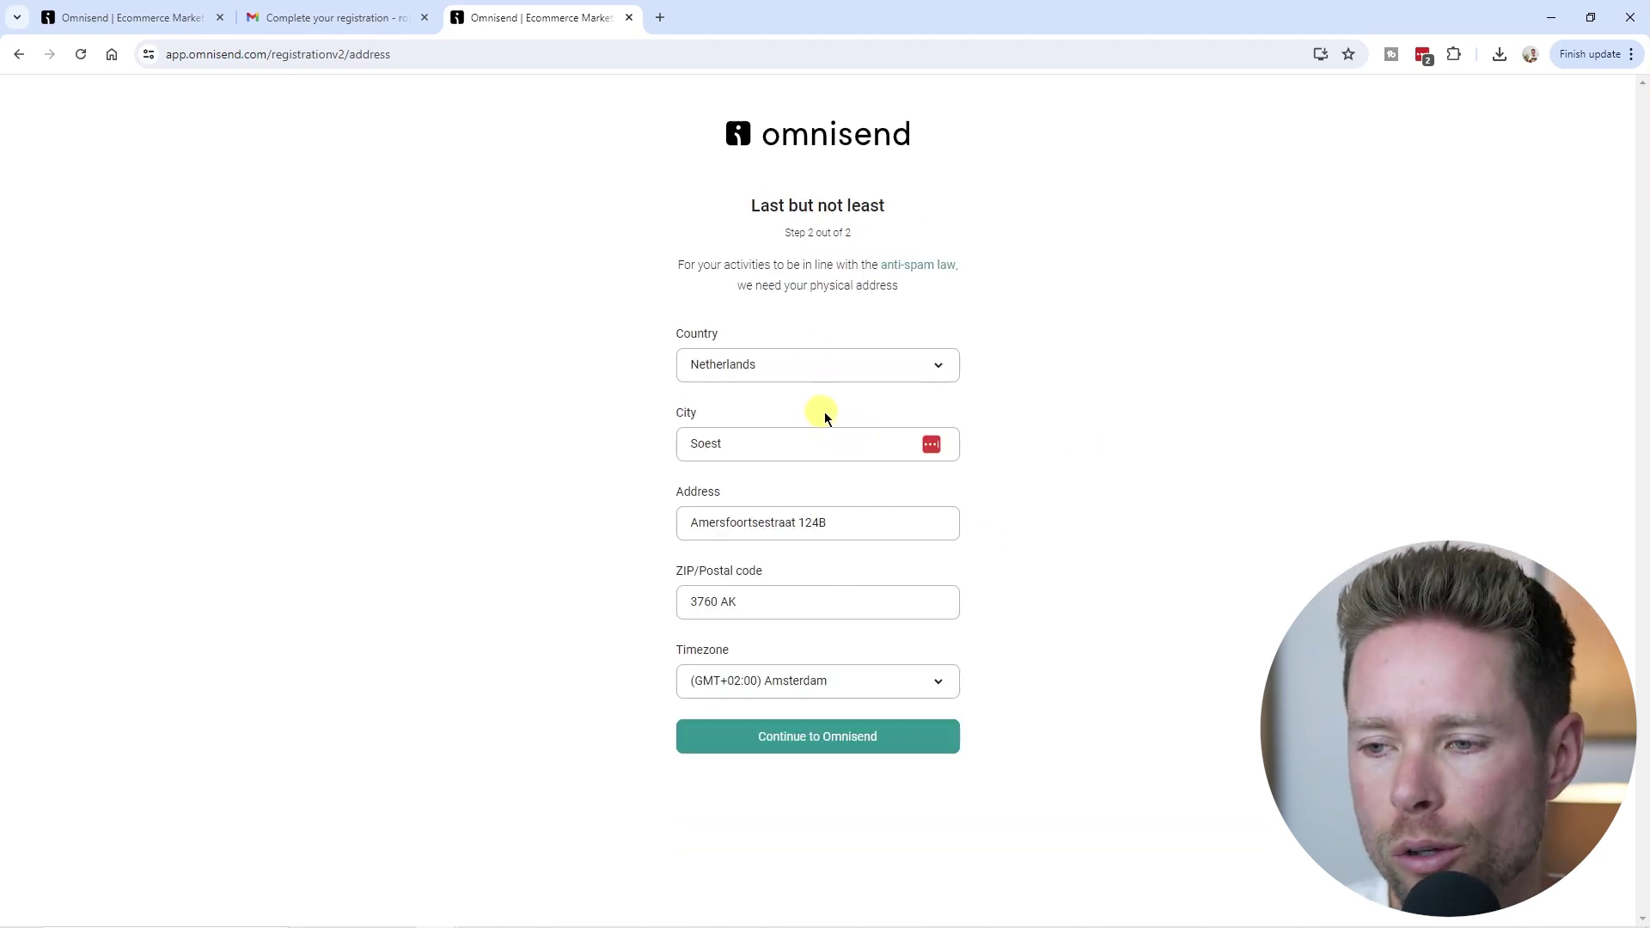
pyautogui.click(824, 741)
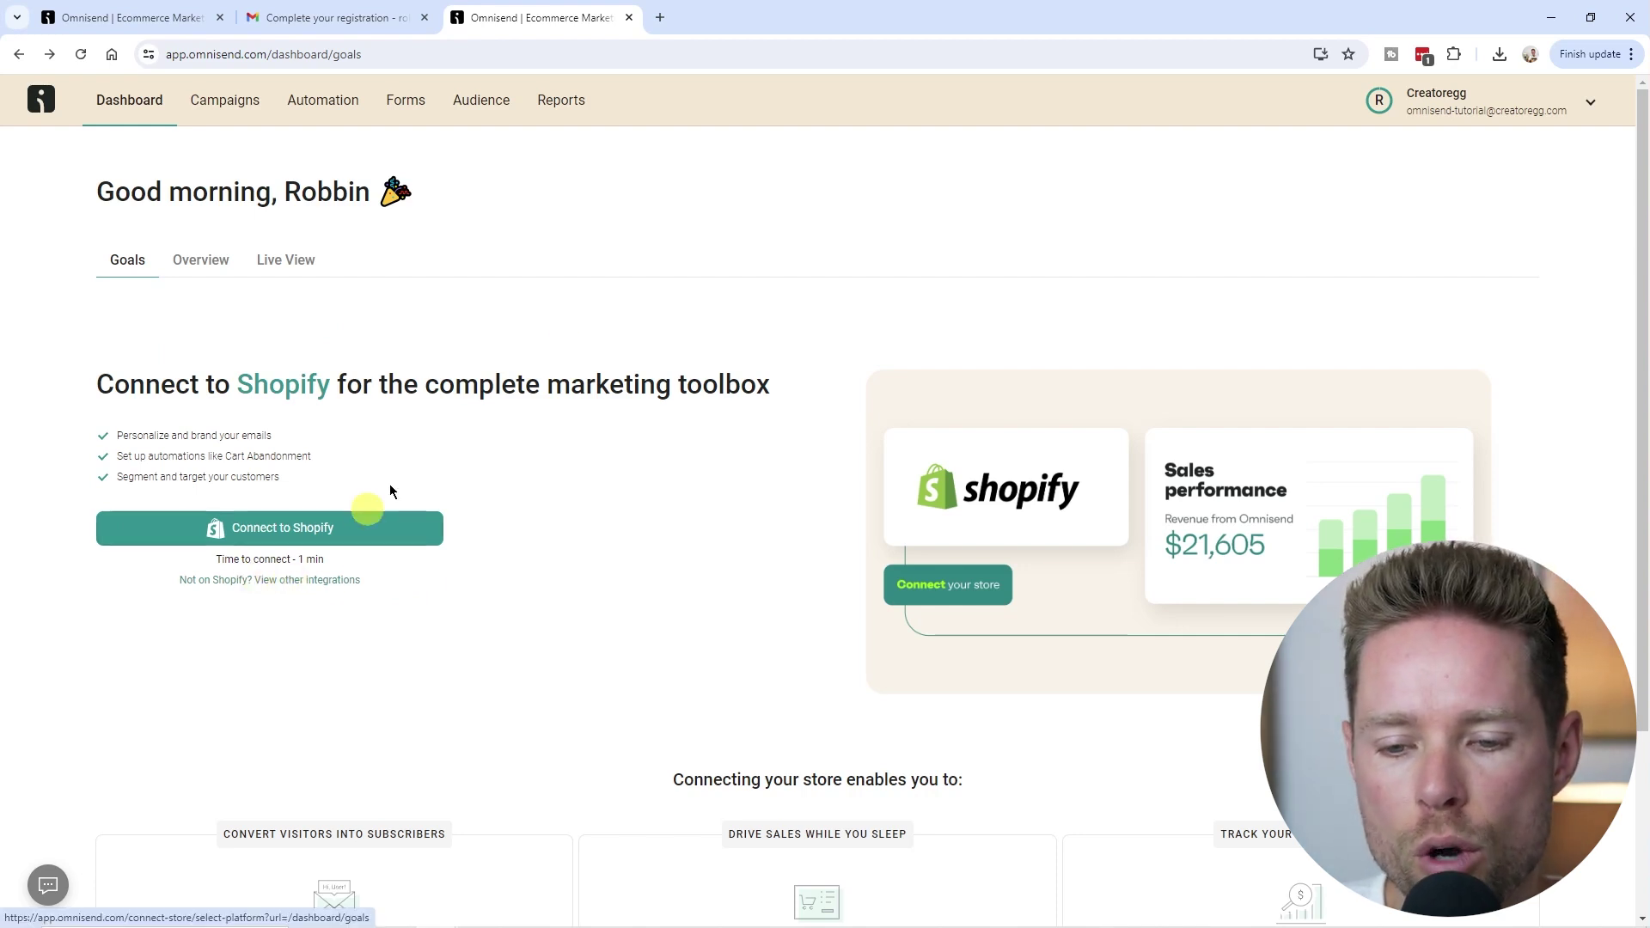
# Step: Start connecting the Shopify store through the Omnisend Email Marketing & SMS app, and close its data access page without updating
pyautogui.click(369, 521)
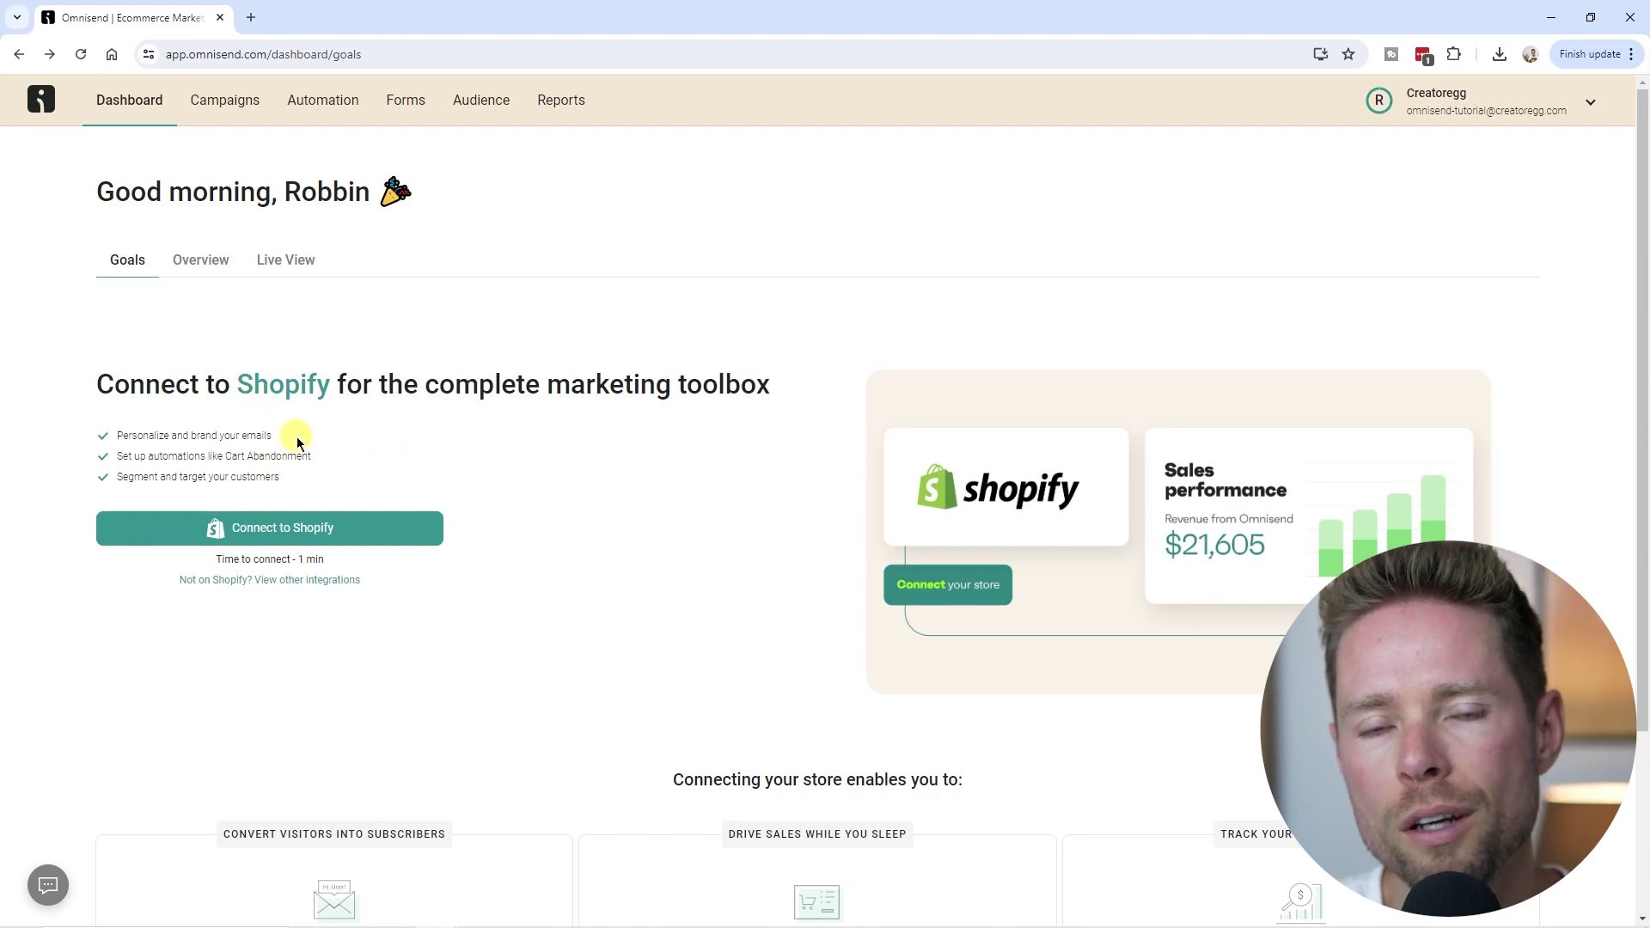
pyautogui.click(291, 529)
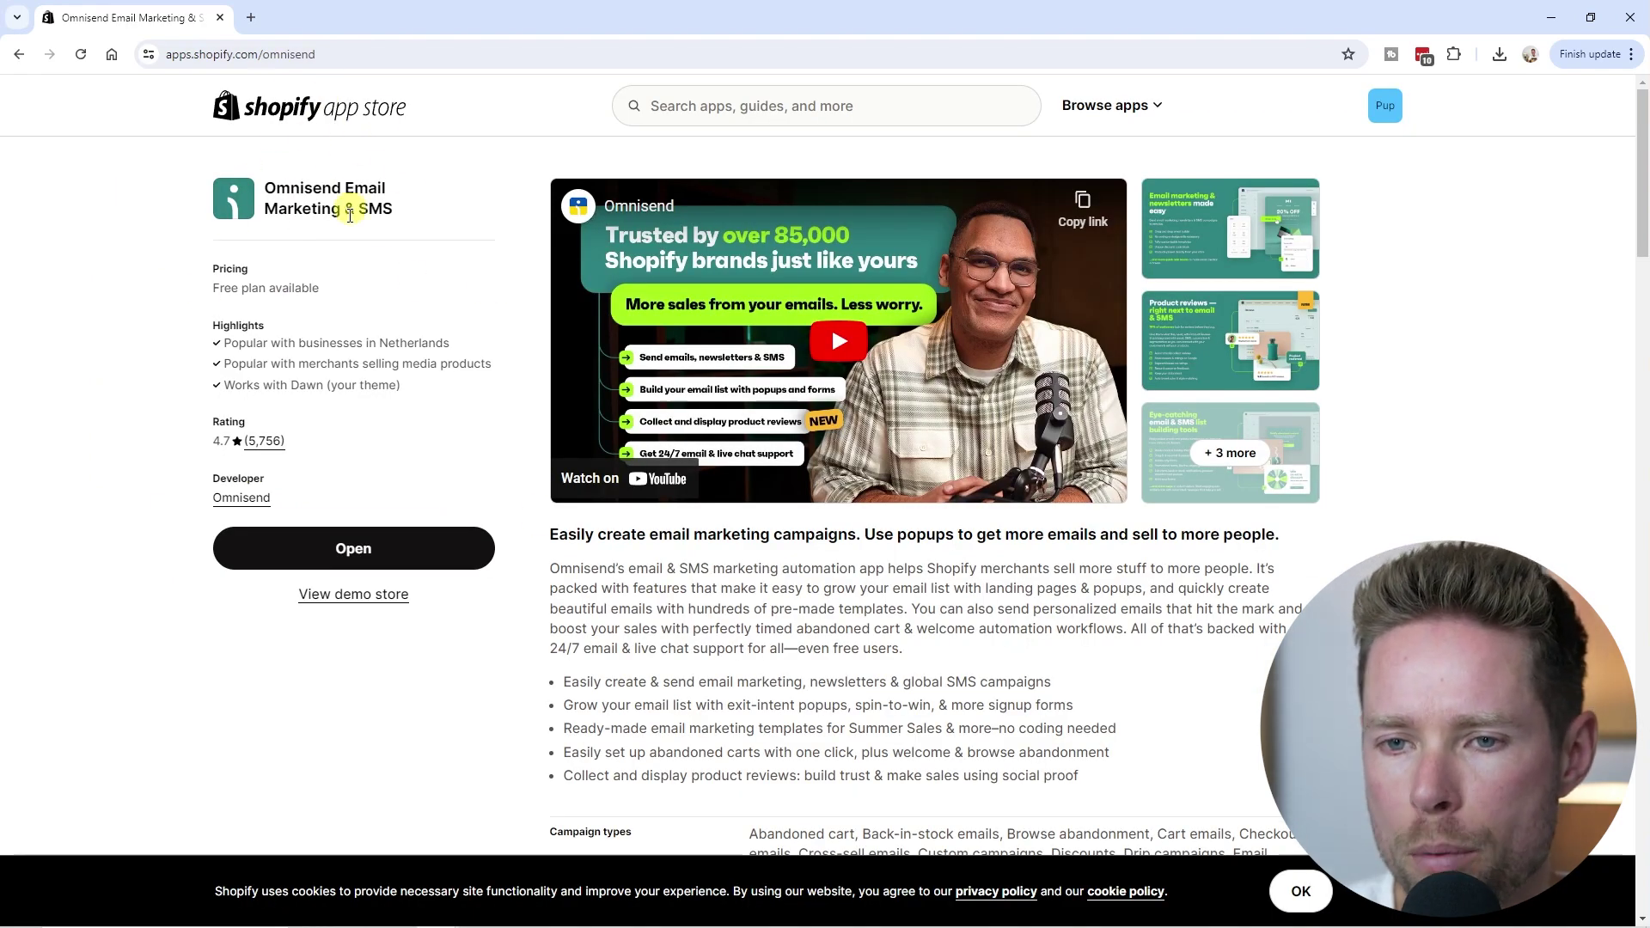
pyautogui.click(384, 557)
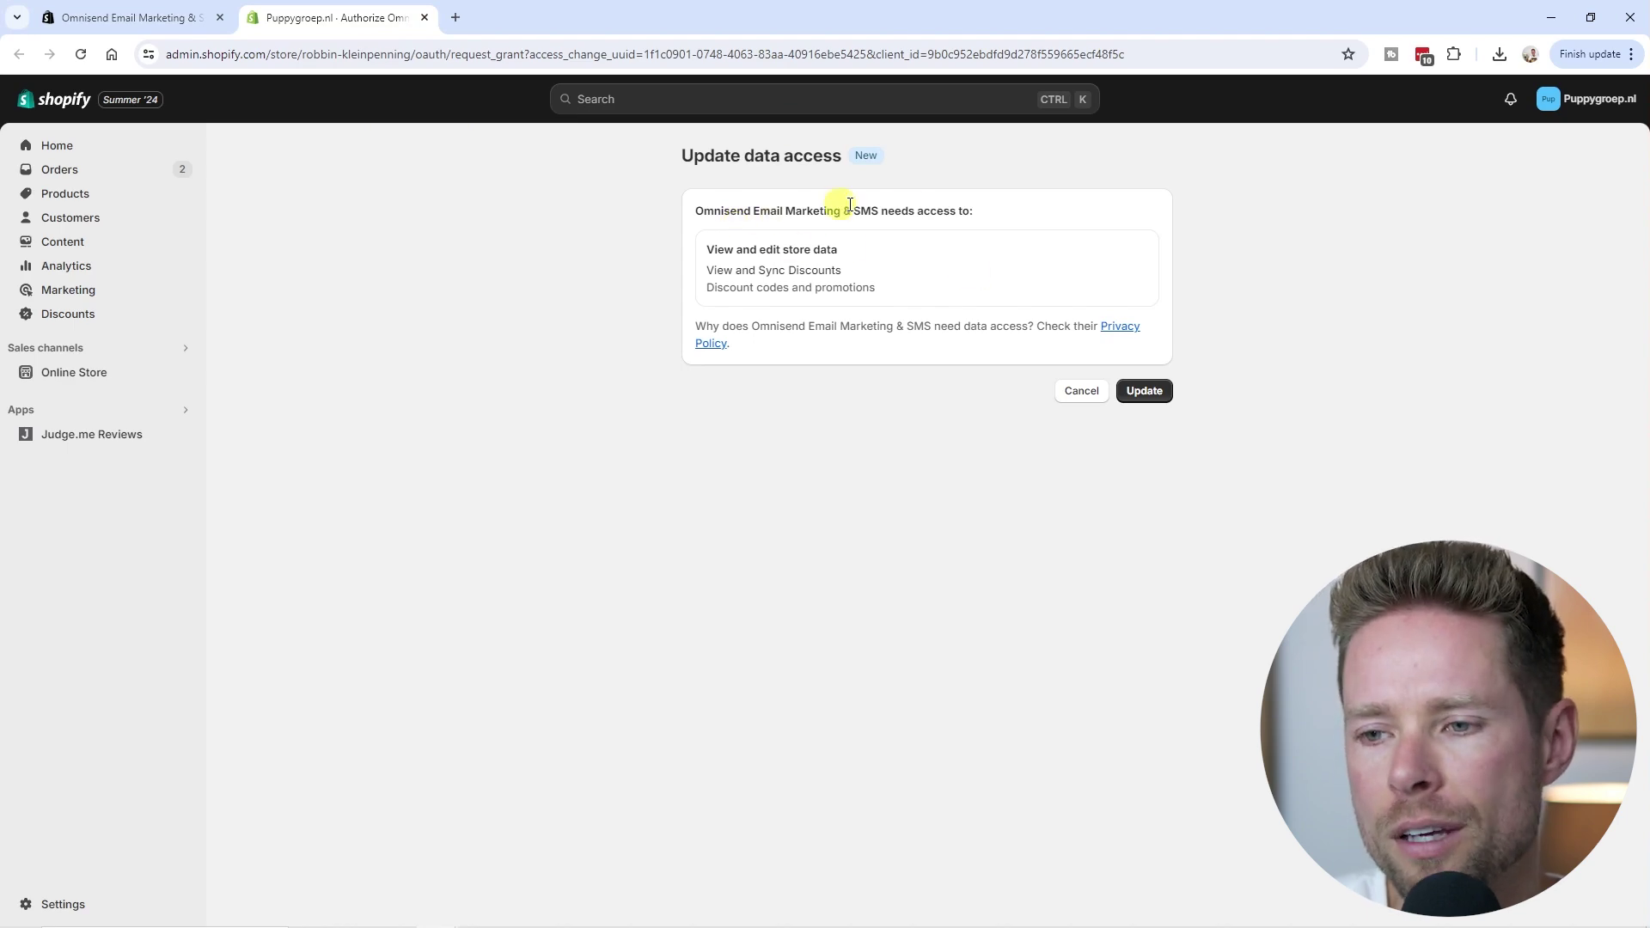
pyautogui.click(423, 19)
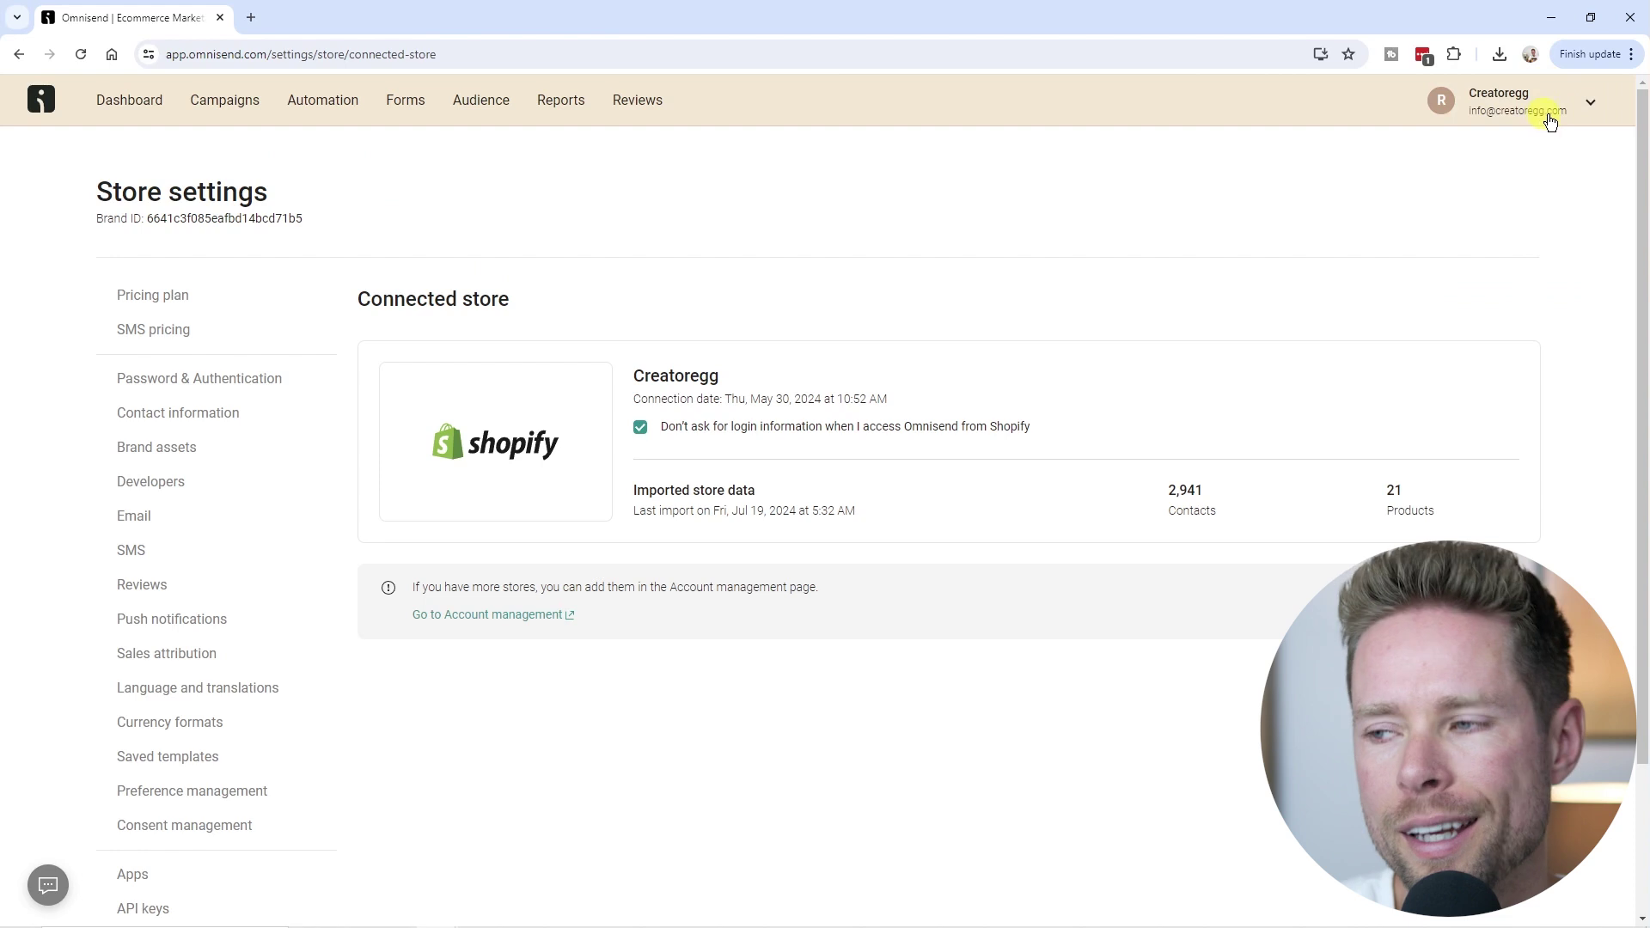
# Step: Expand the account menu and examine the Connected store section of the store settings
pyautogui.click(1589, 107)
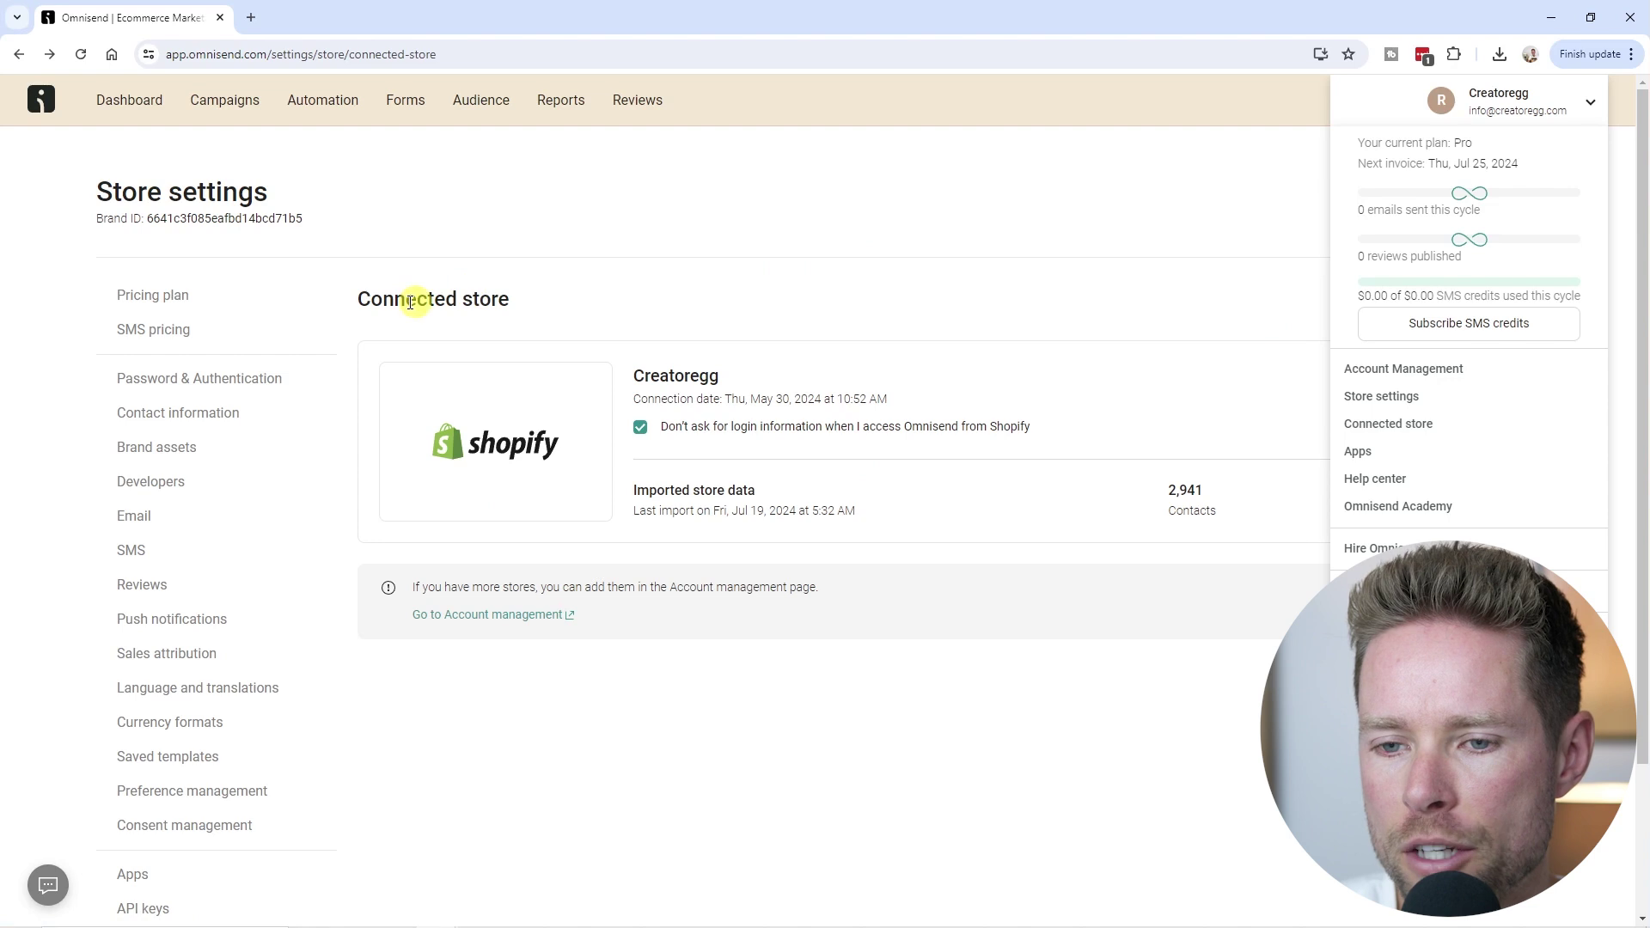
pyautogui.moveTo(354, 296); pyautogui.dragTo(528, 305)
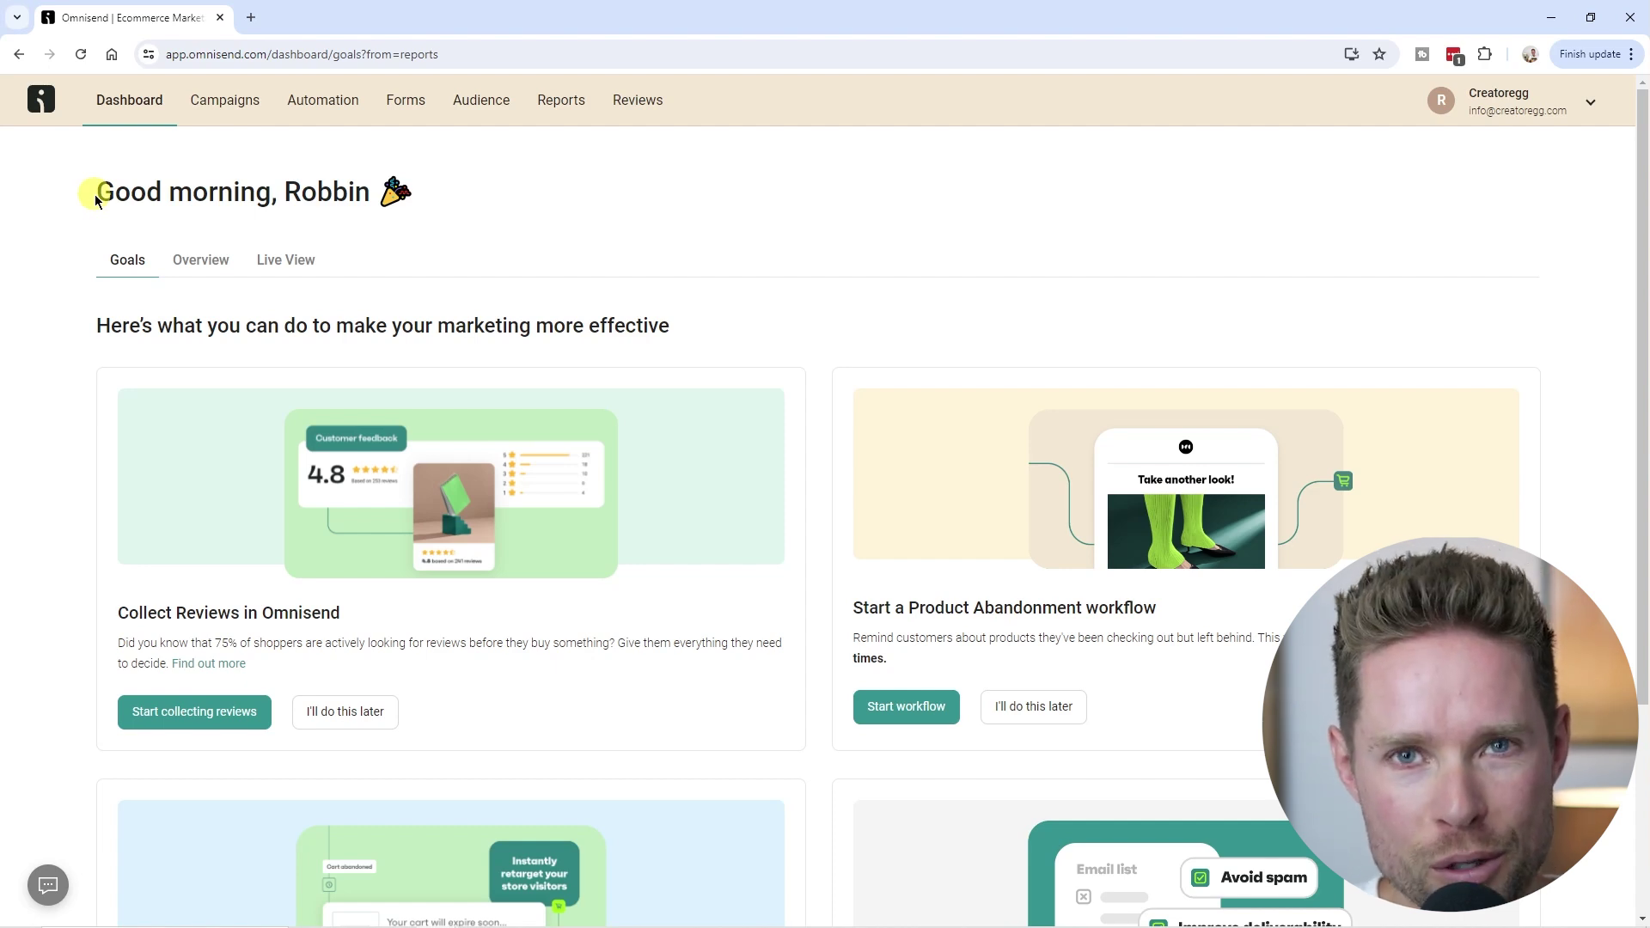
# Step: Open the support chat from the dashboard and view its message history
pyautogui.click(49, 886)
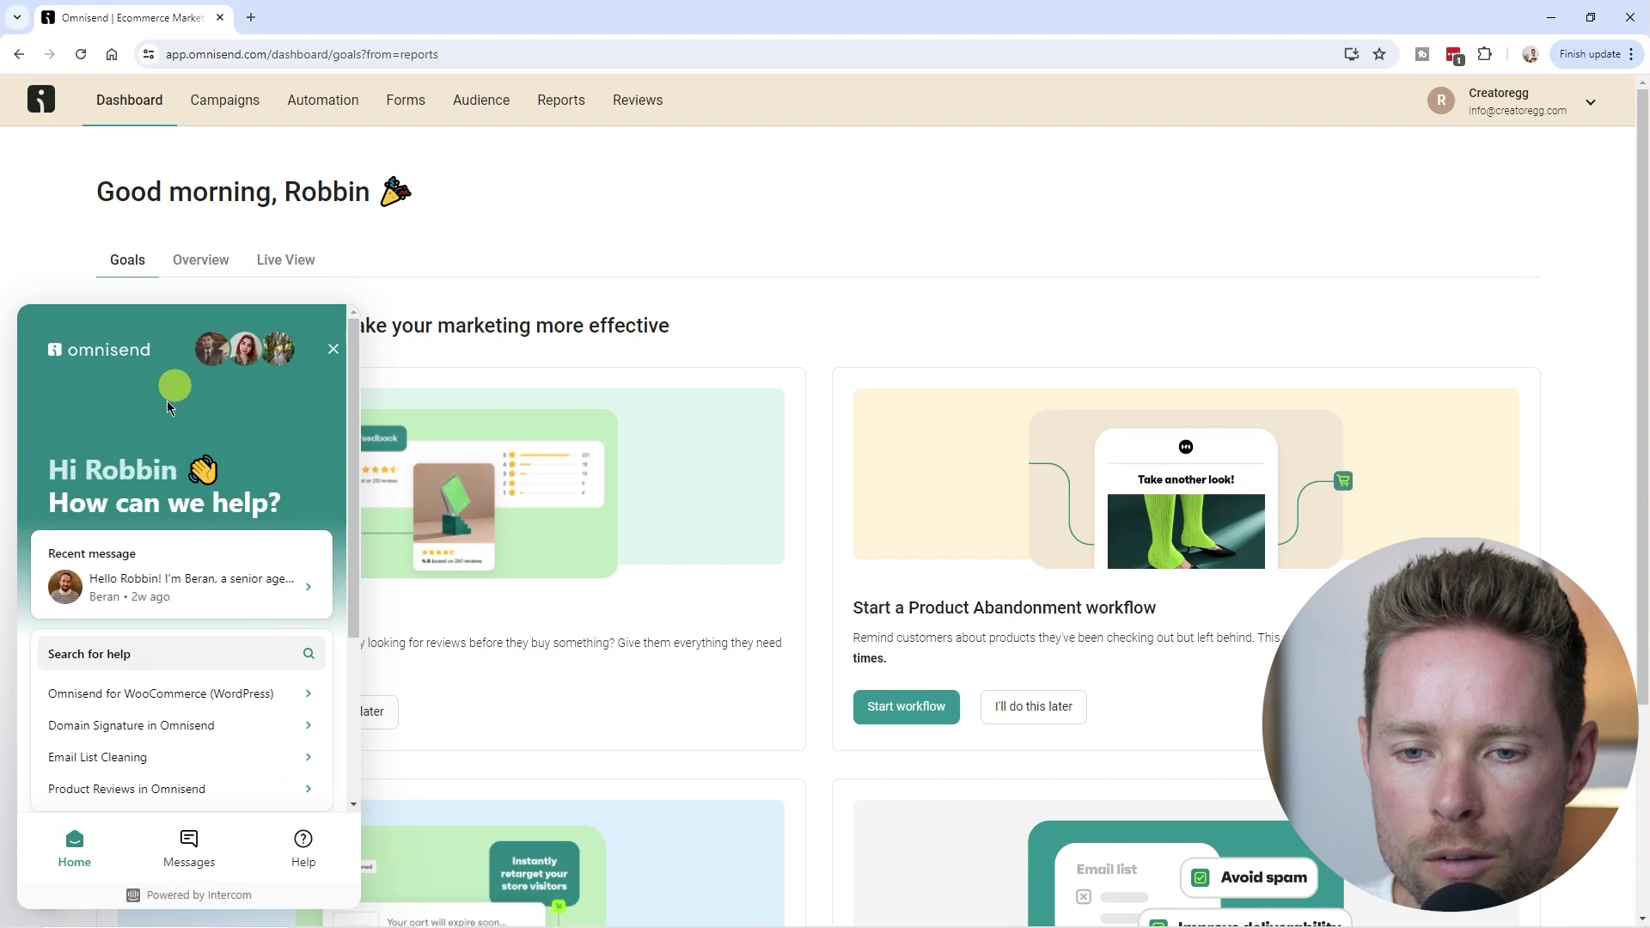
pyautogui.click(191, 855)
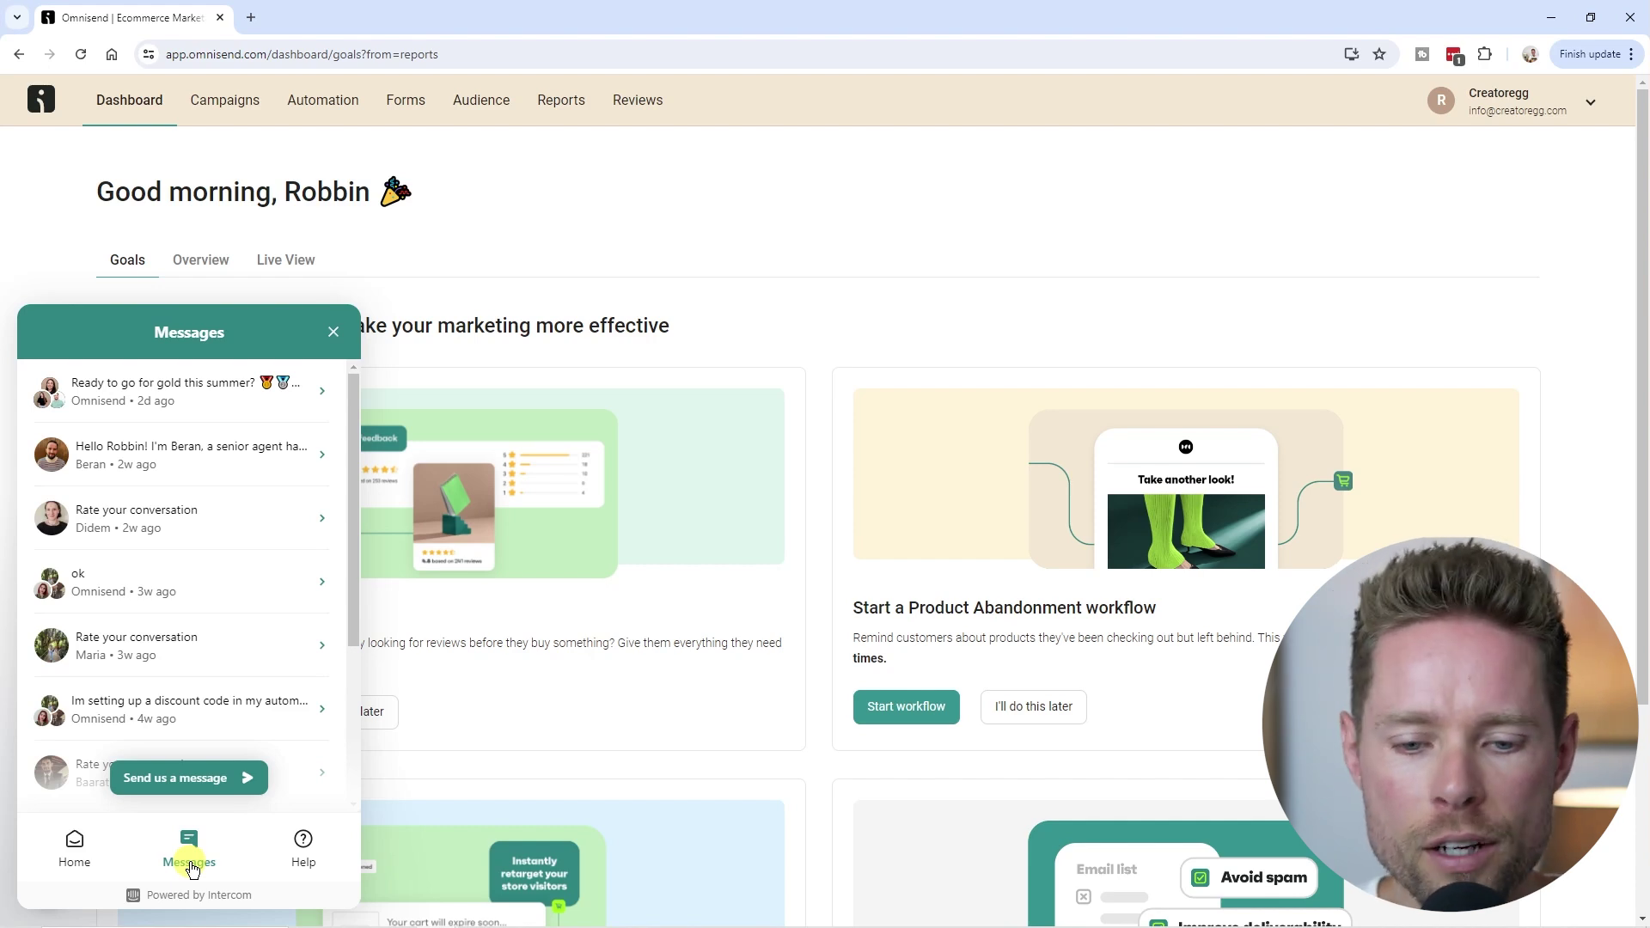
# Step: Start a new support conversation and send the message "Contact support"
pyautogui.click(188, 777)
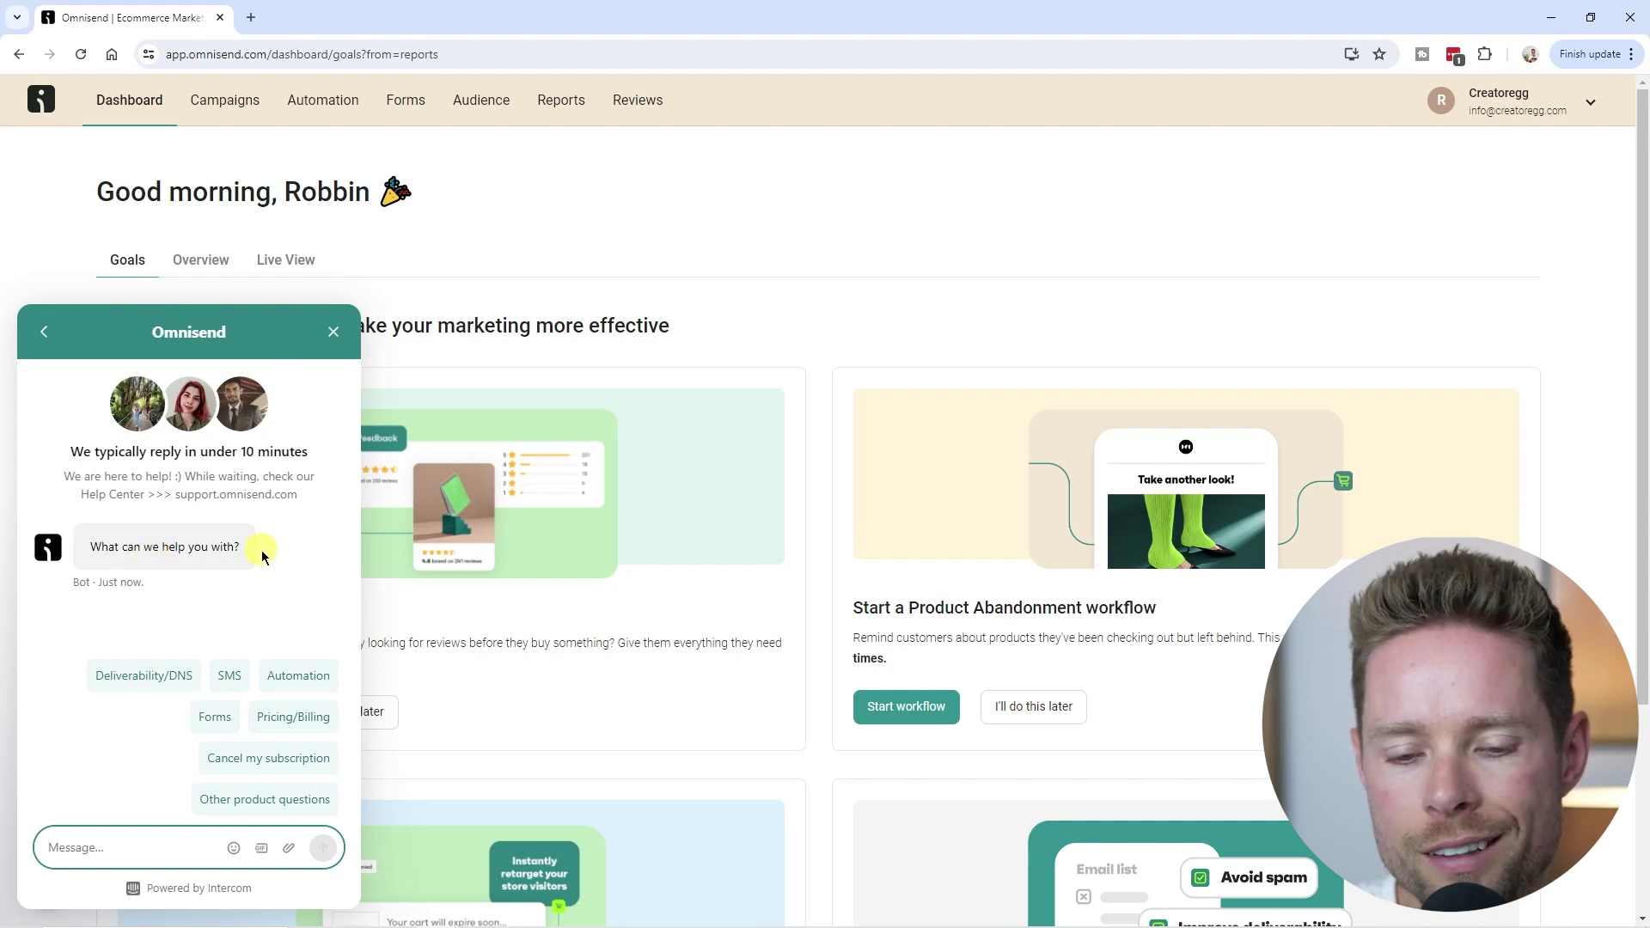
pyautogui.click(238, 567)
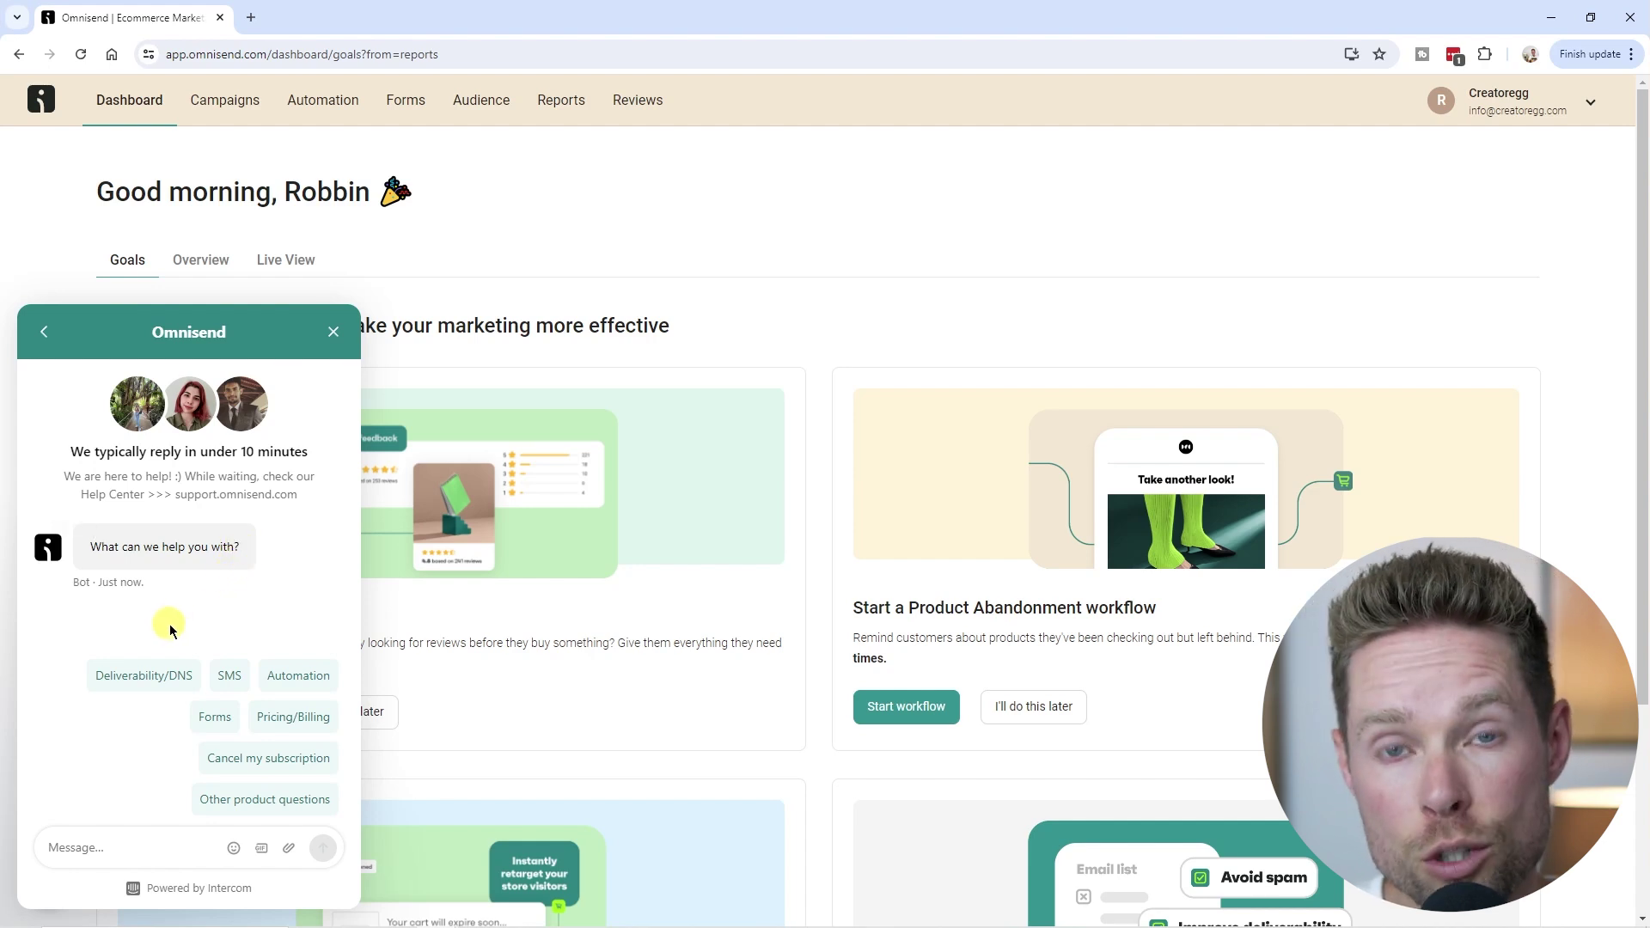
pyautogui.click(172, 847)
pyautogui.write('Contact support')
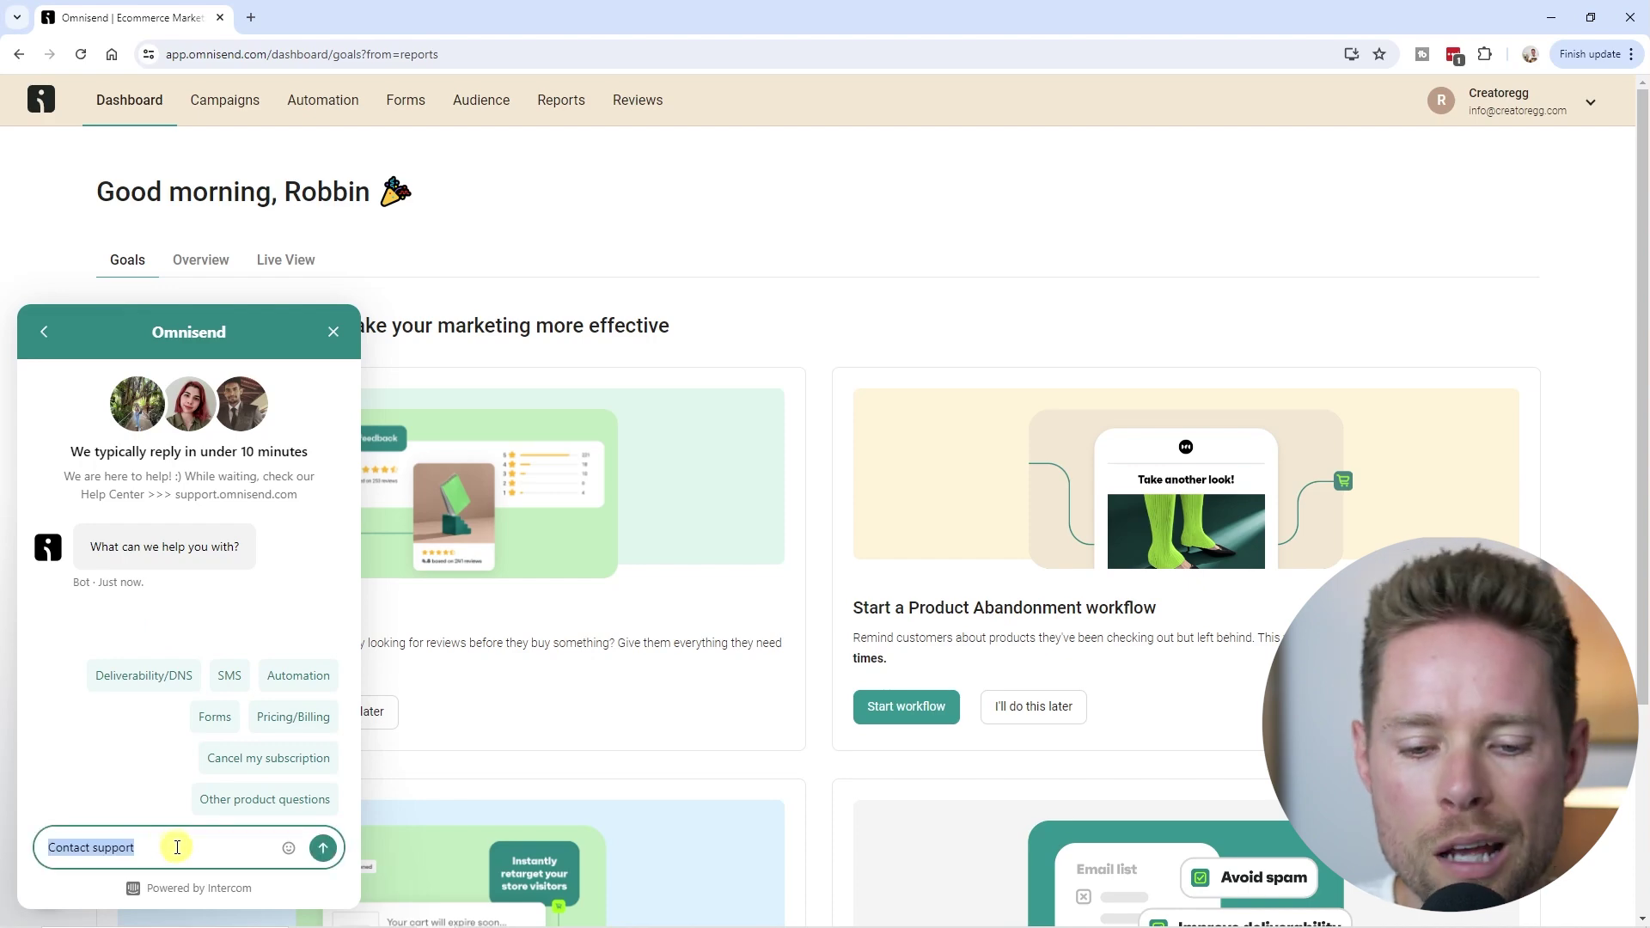
pyautogui.click(321, 849)
pyautogui.moveTo(226, 530); pyautogui.dragTo(317, 538)
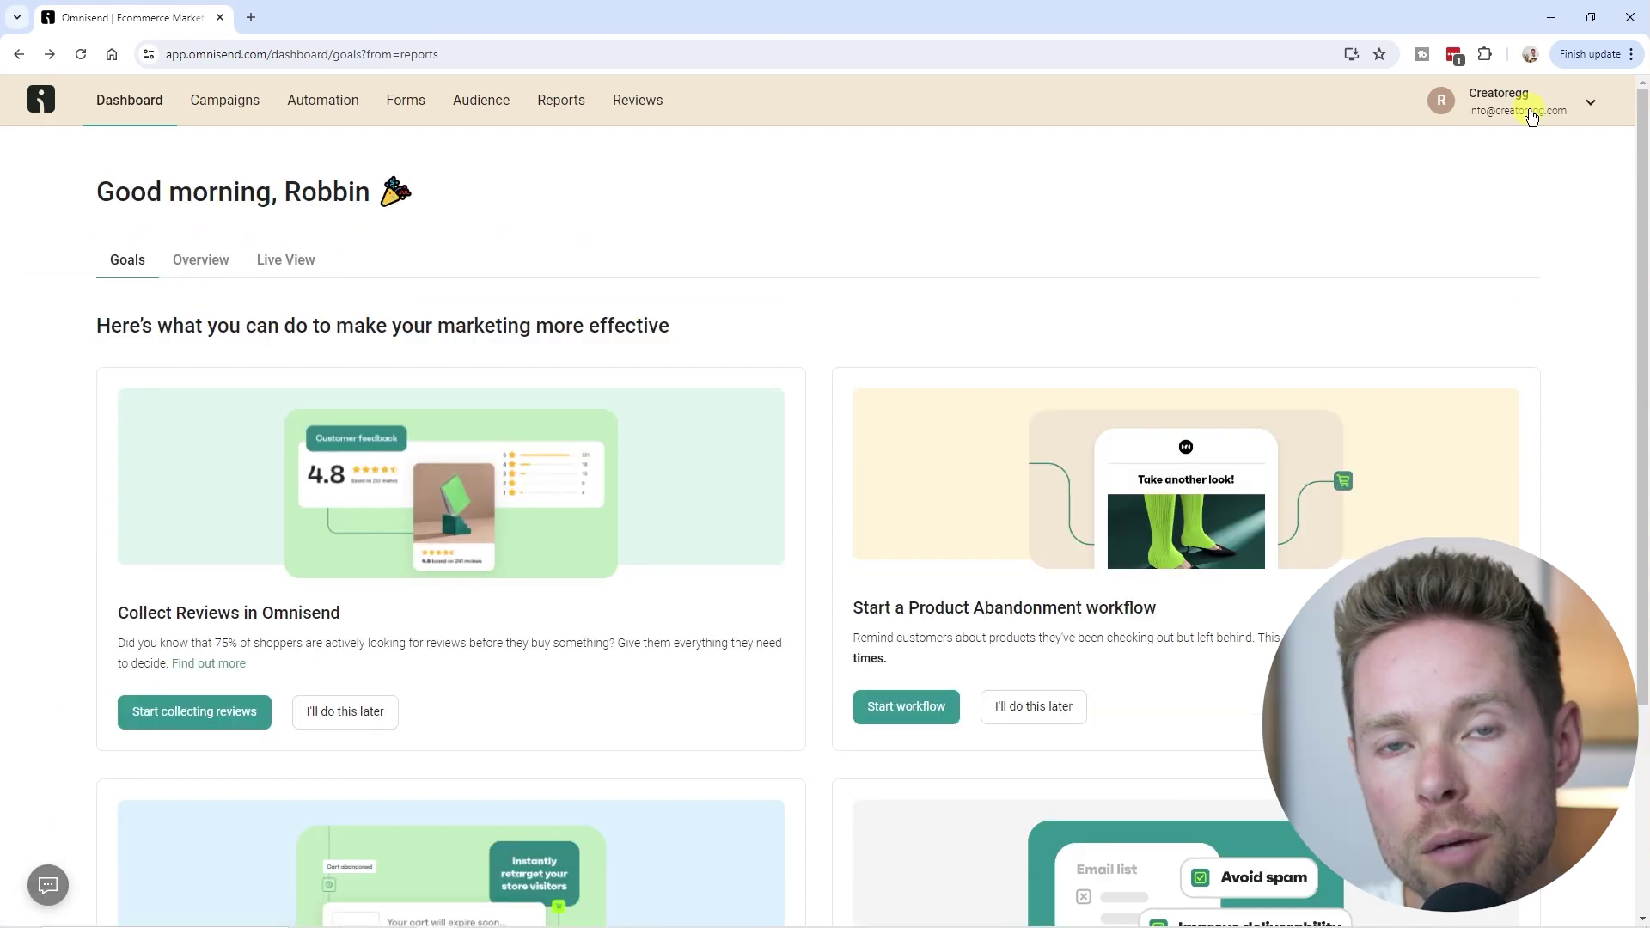
# Step: Open the Brand assets section of the store settings and read its description
pyautogui.click(1535, 114)
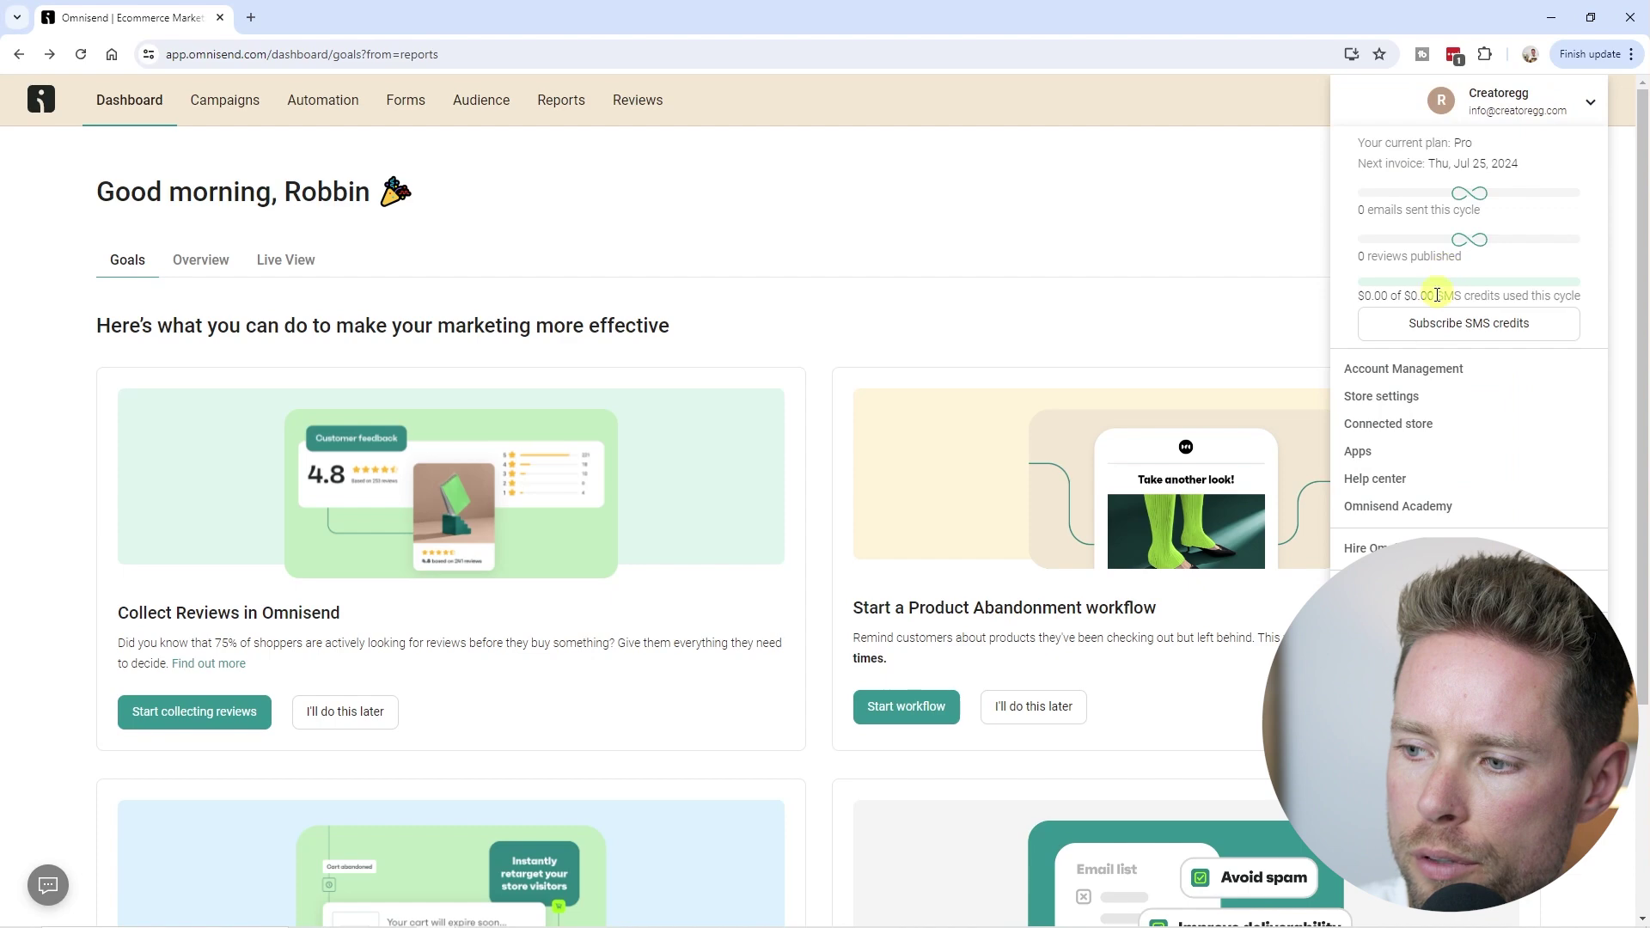
pyautogui.click(1406, 407)
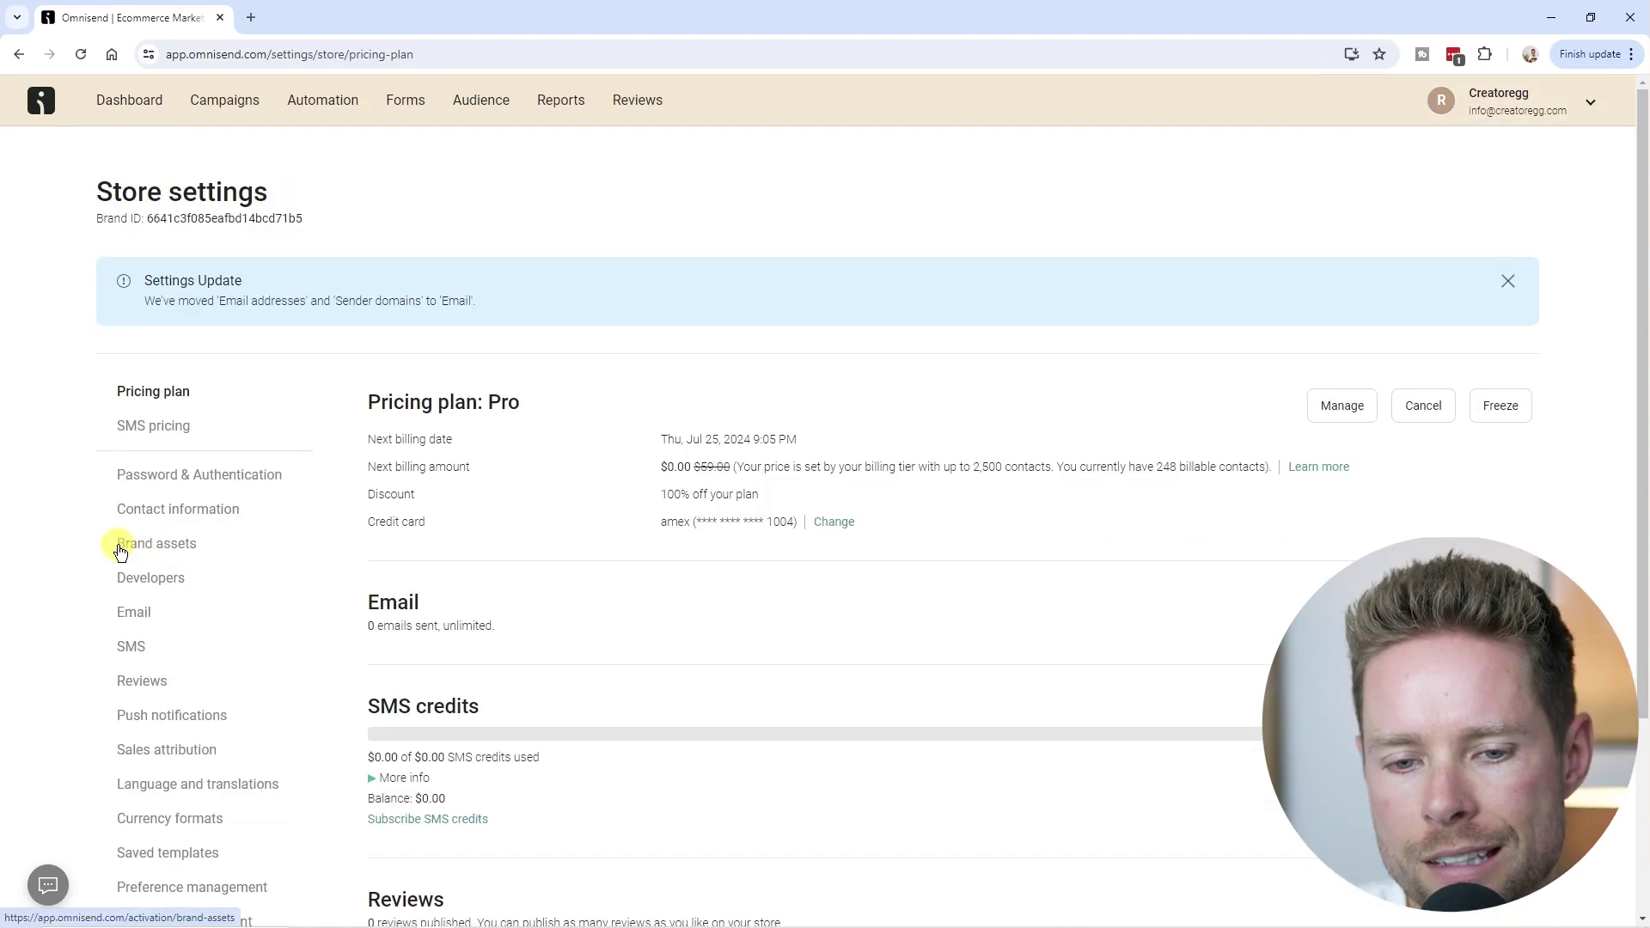
pyautogui.click(169, 553)
pyautogui.moveTo(356, 335); pyautogui.dragTo(823, 337)
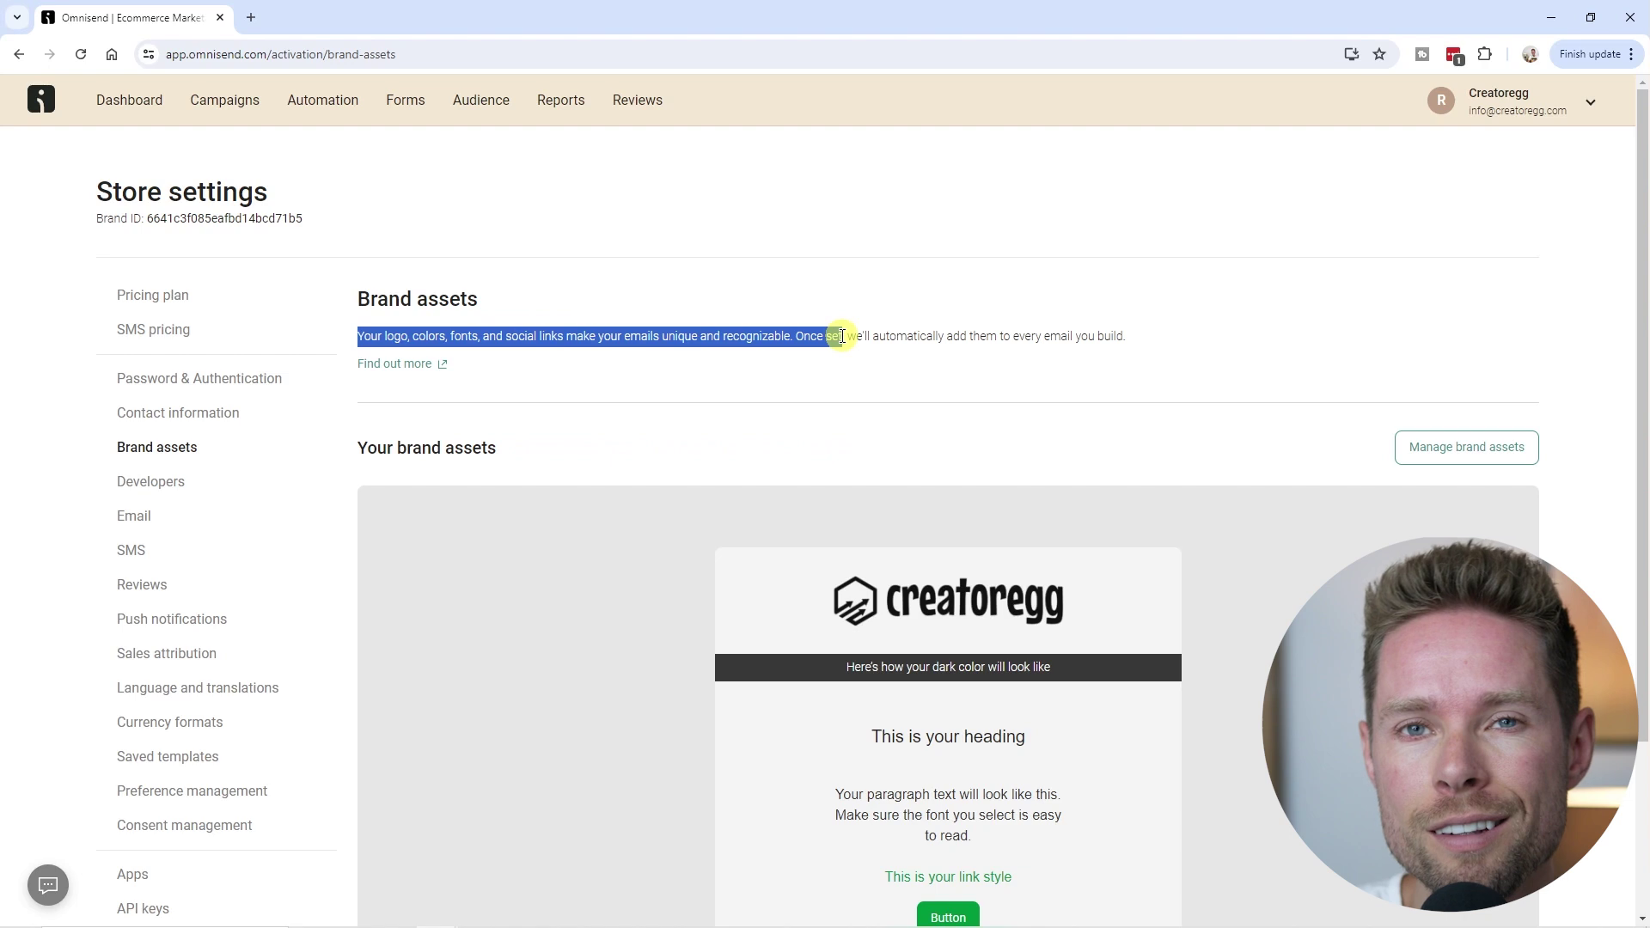
pyautogui.moveTo(841, 336); pyautogui.dragTo(842, 336)
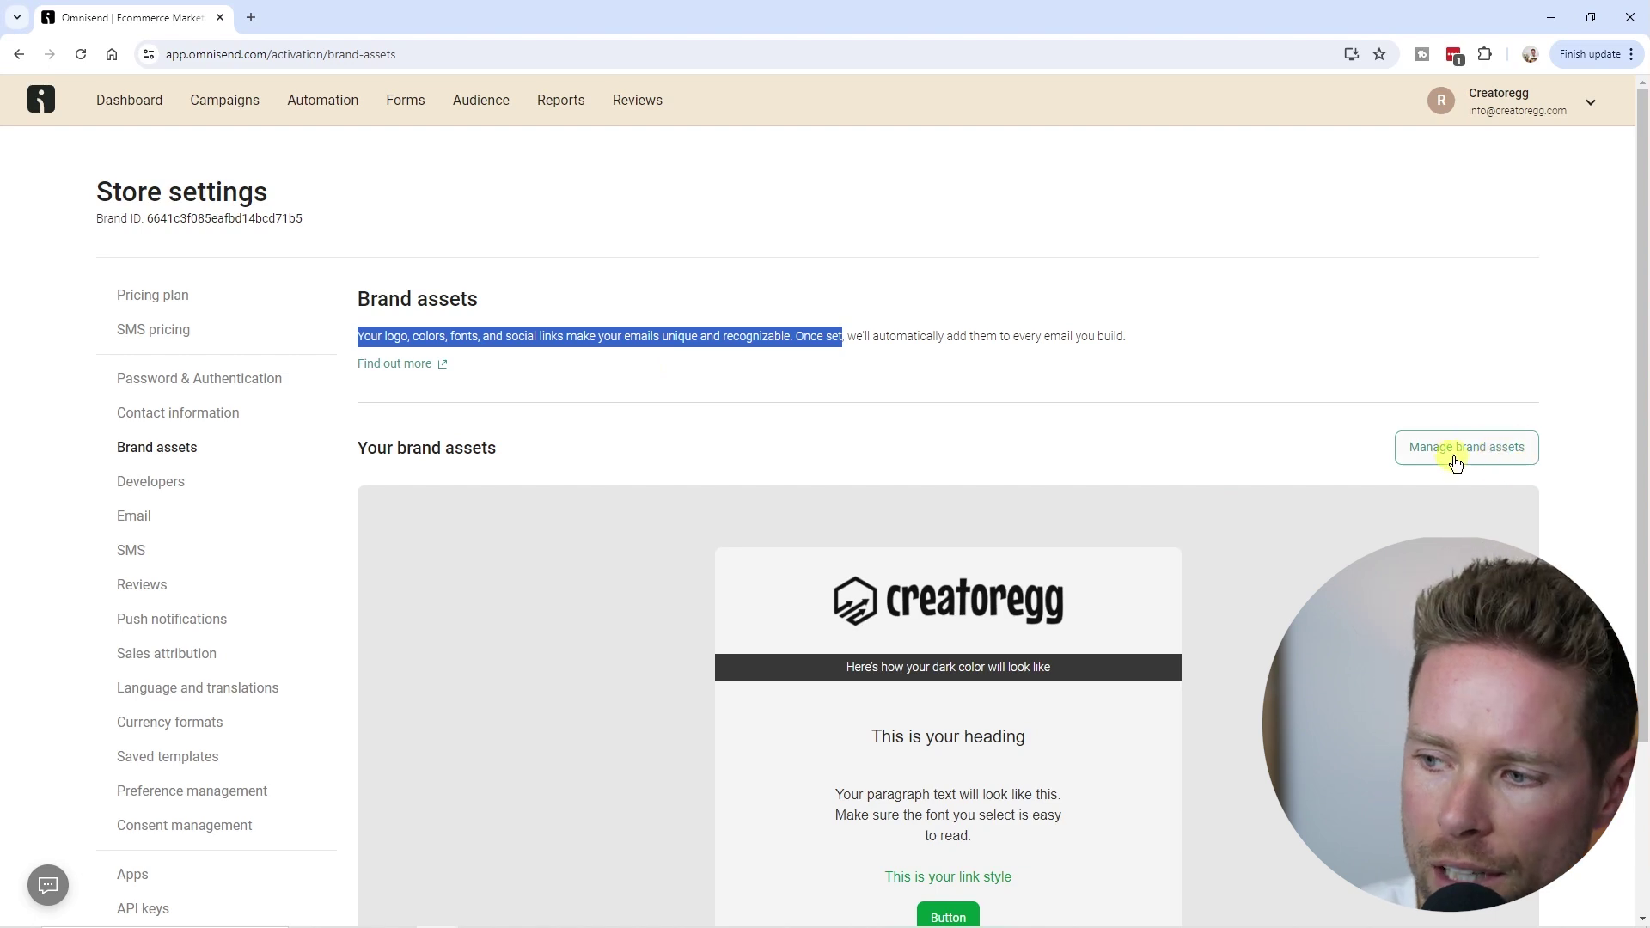
# Step: Open brand asset management, review the logo, colors, fonts and social links, and exit without saving
pyautogui.click(1494, 448)
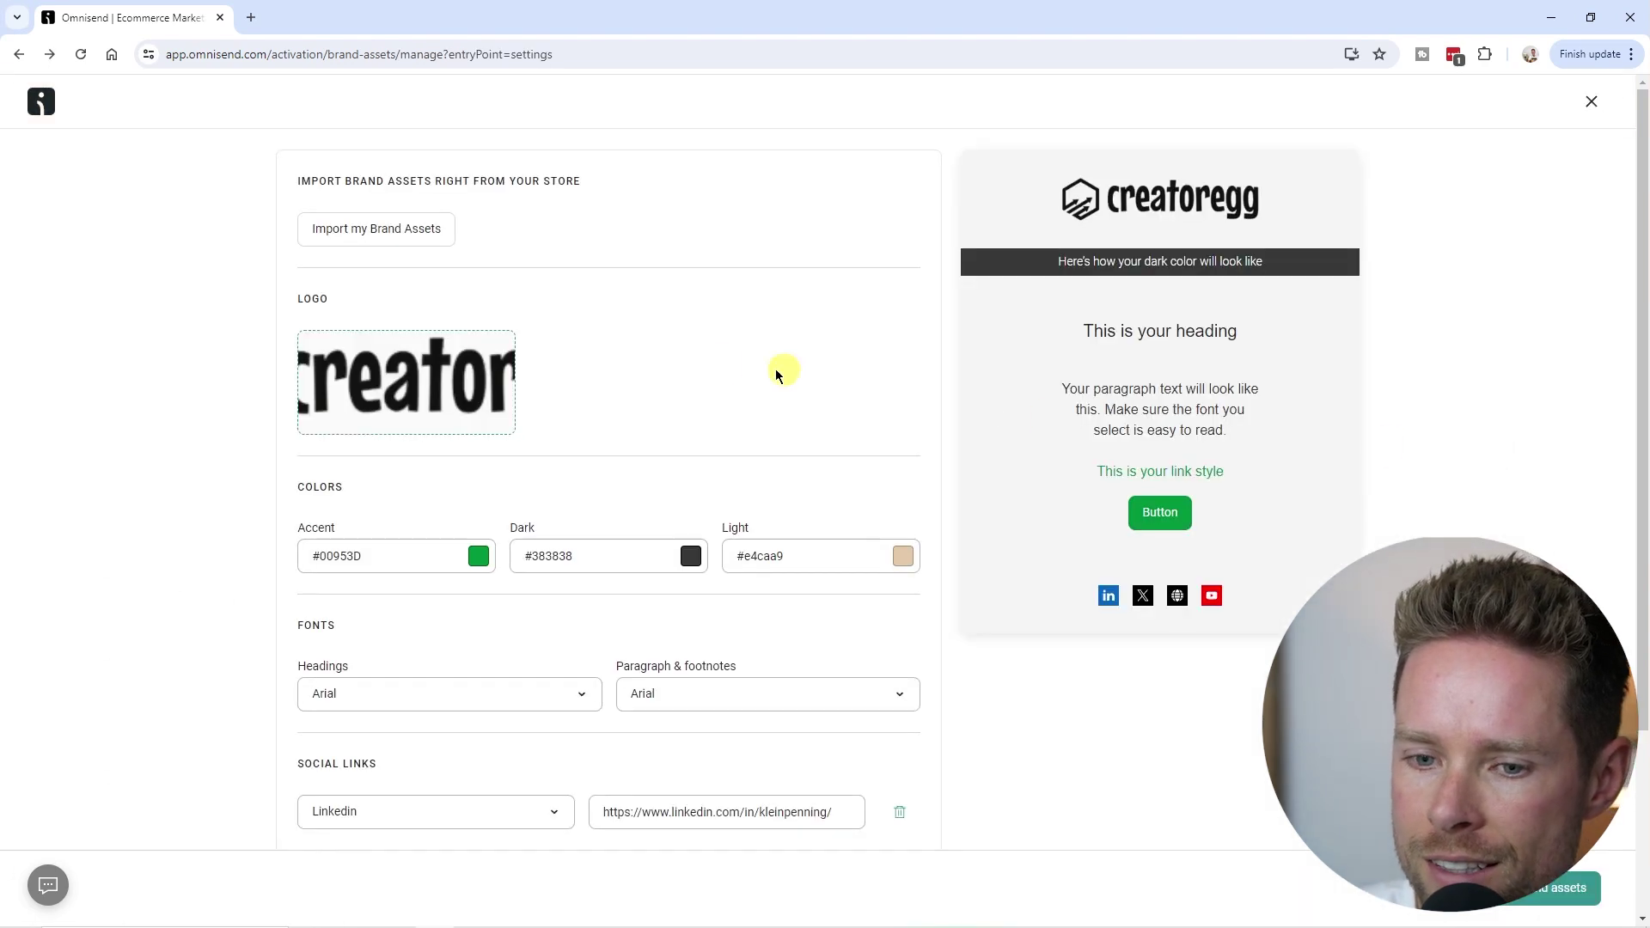
pyautogui.scroll(-3, 842, 384)
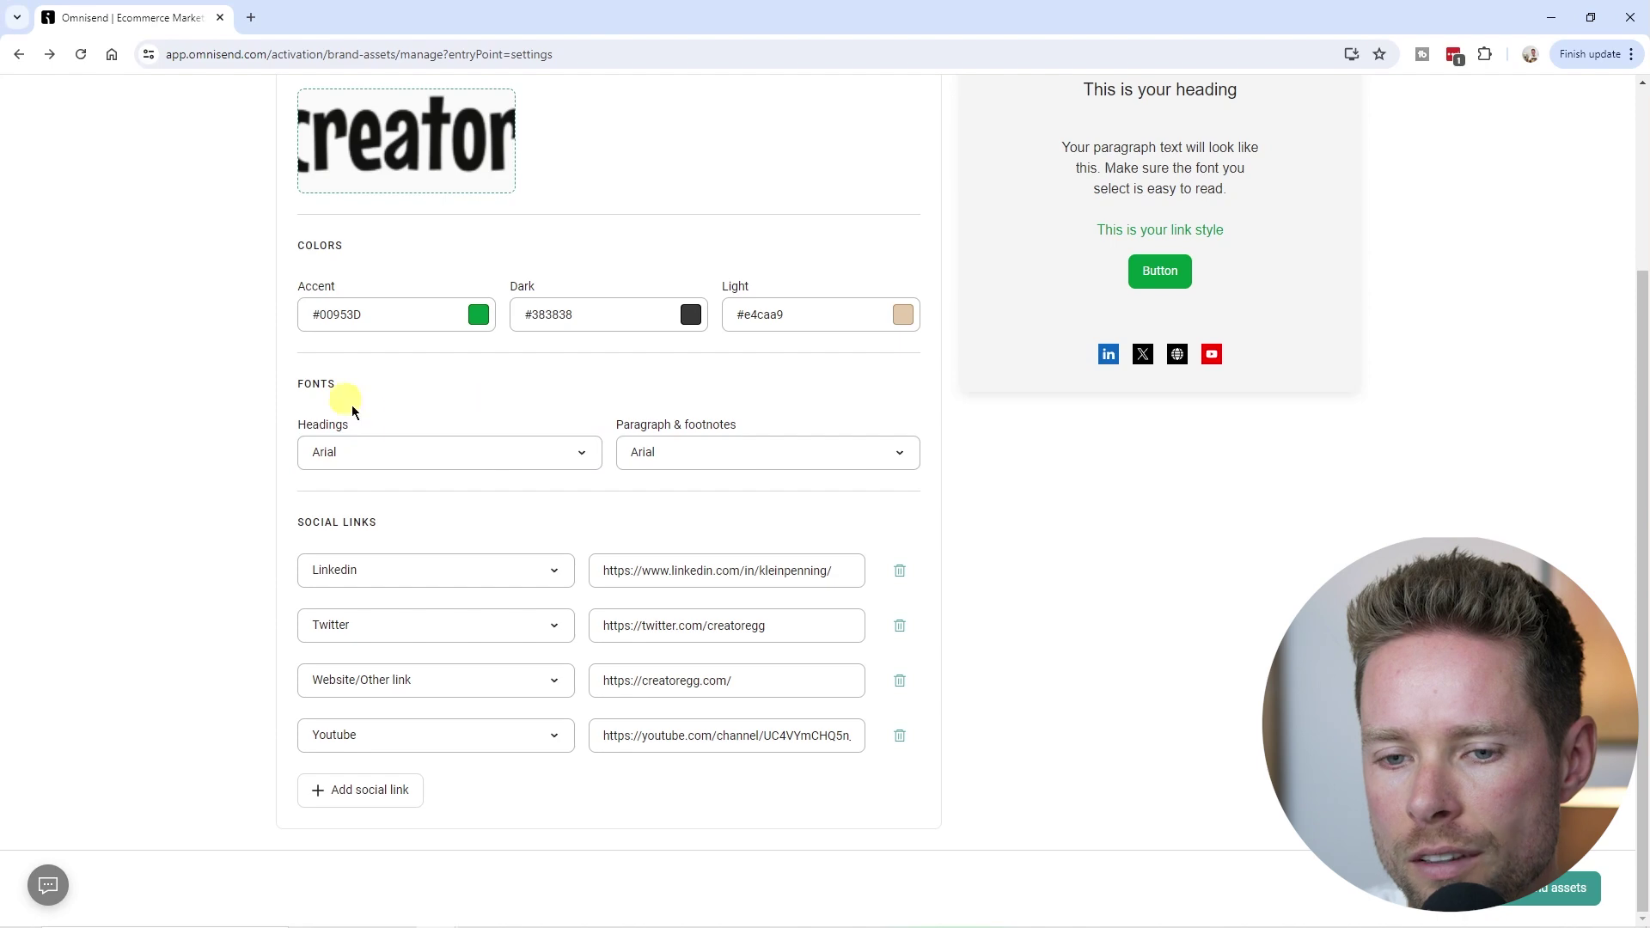
pyautogui.scroll(3, 636, 584)
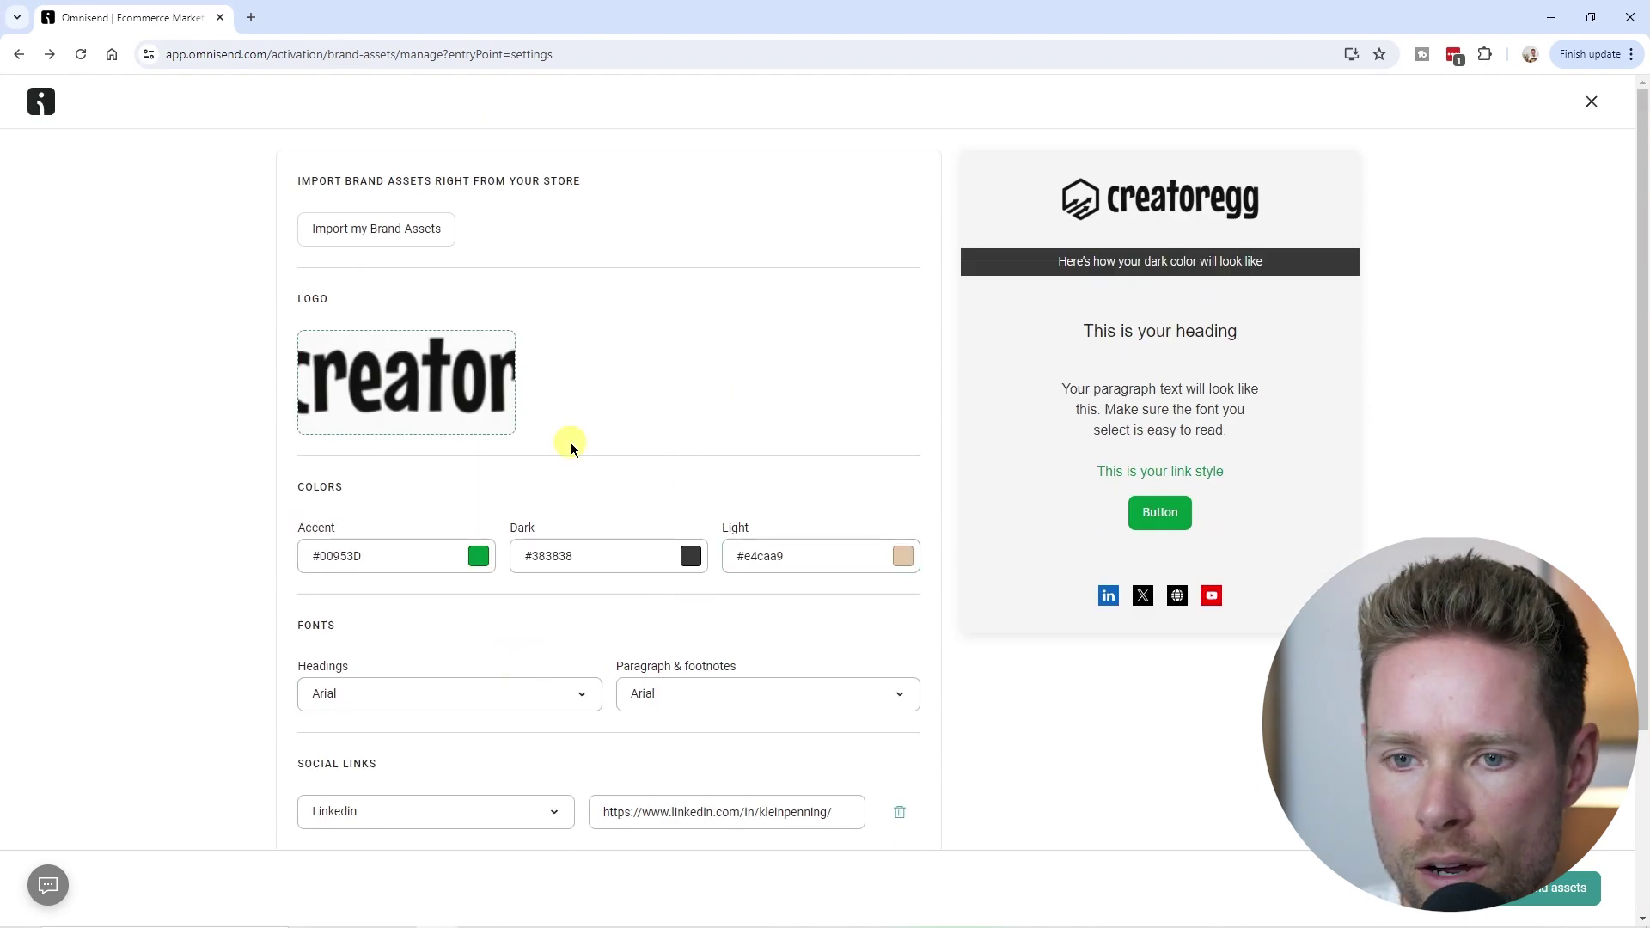
pyautogui.press('Escape')
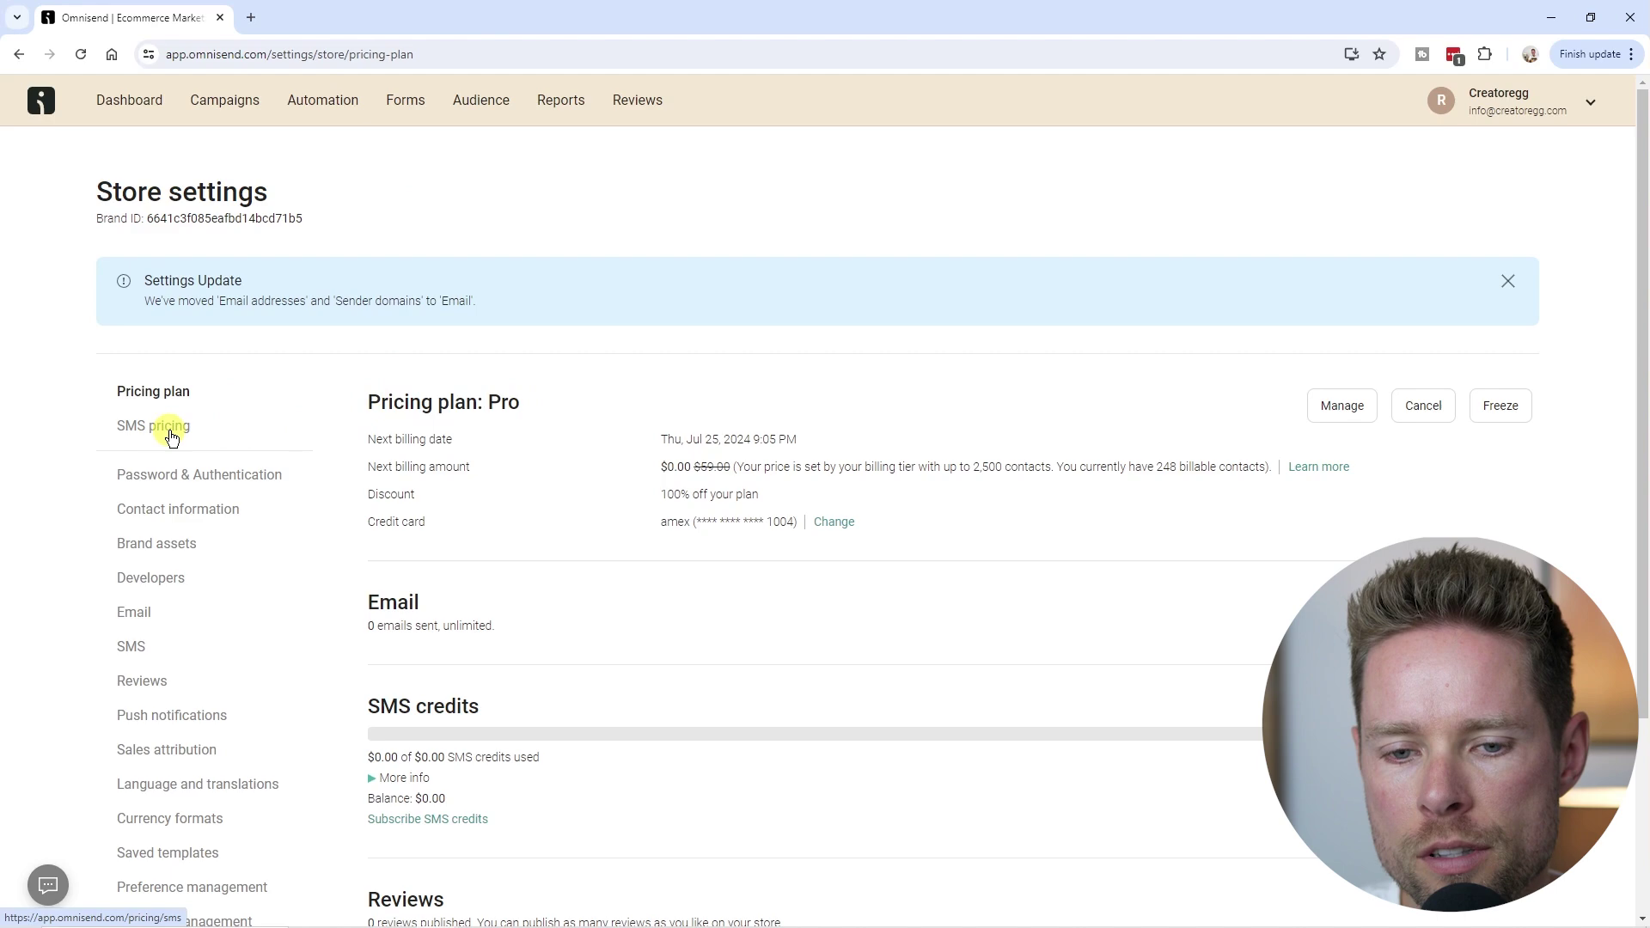
# Step: Open the SMS pricing settings and search the country list for "united" to read the United States price
pyautogui.click(171, 436)
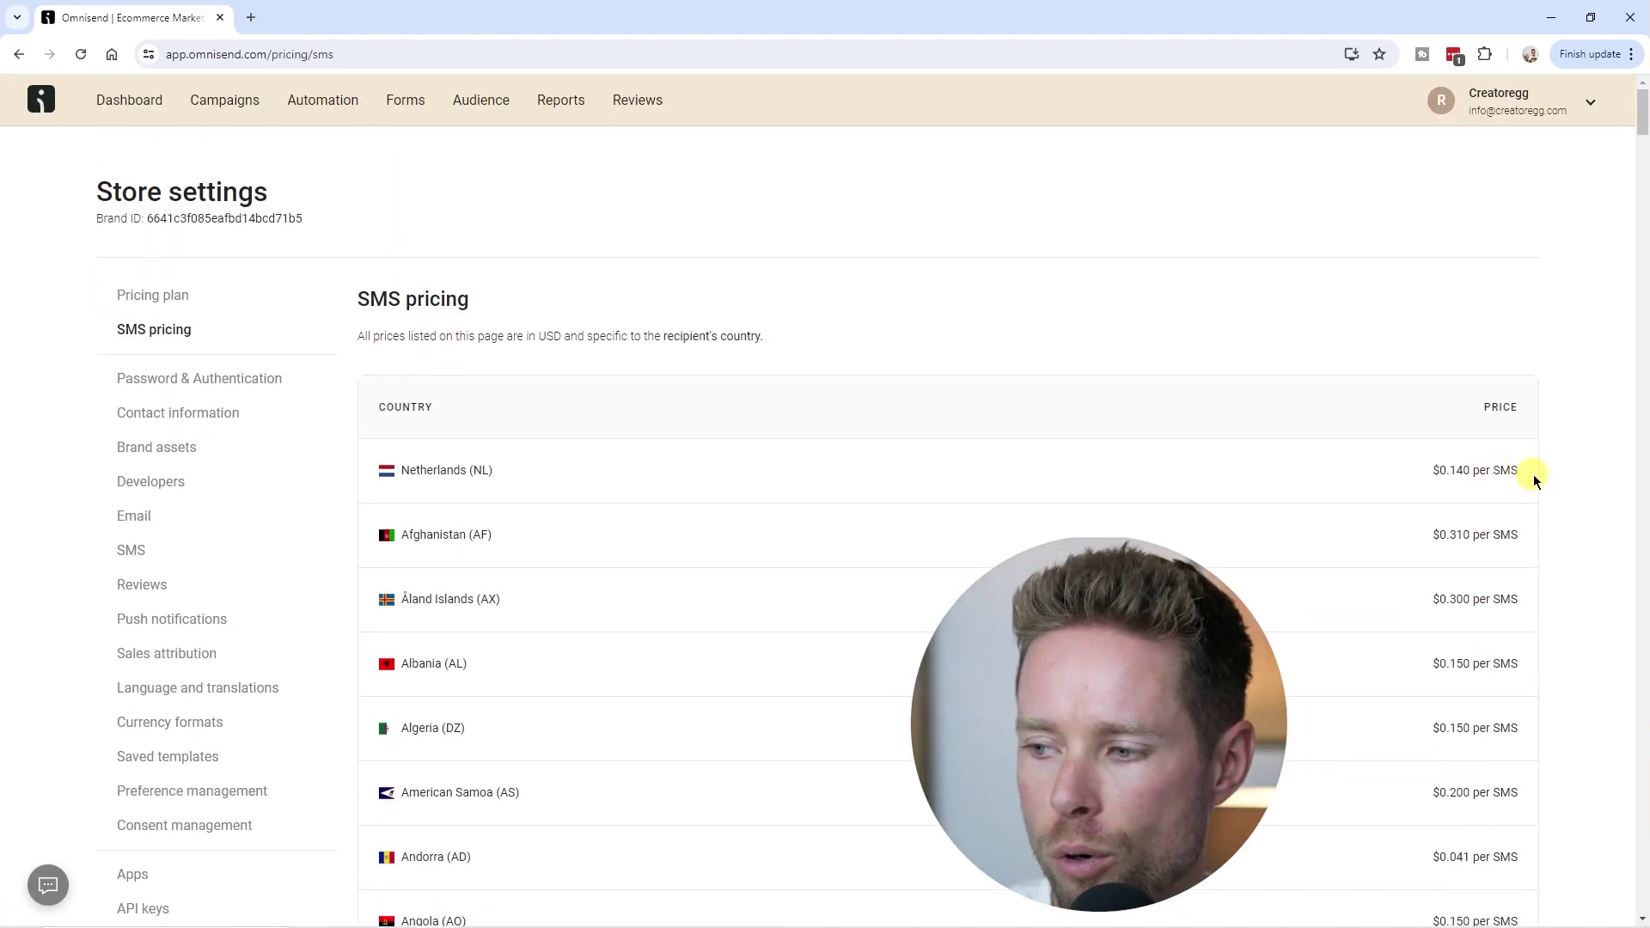
pyautogui.scroll(-2, 1117, 473)
pyautogui.moveTo(1505, 362); pyautogui.dragTo(403, 365)
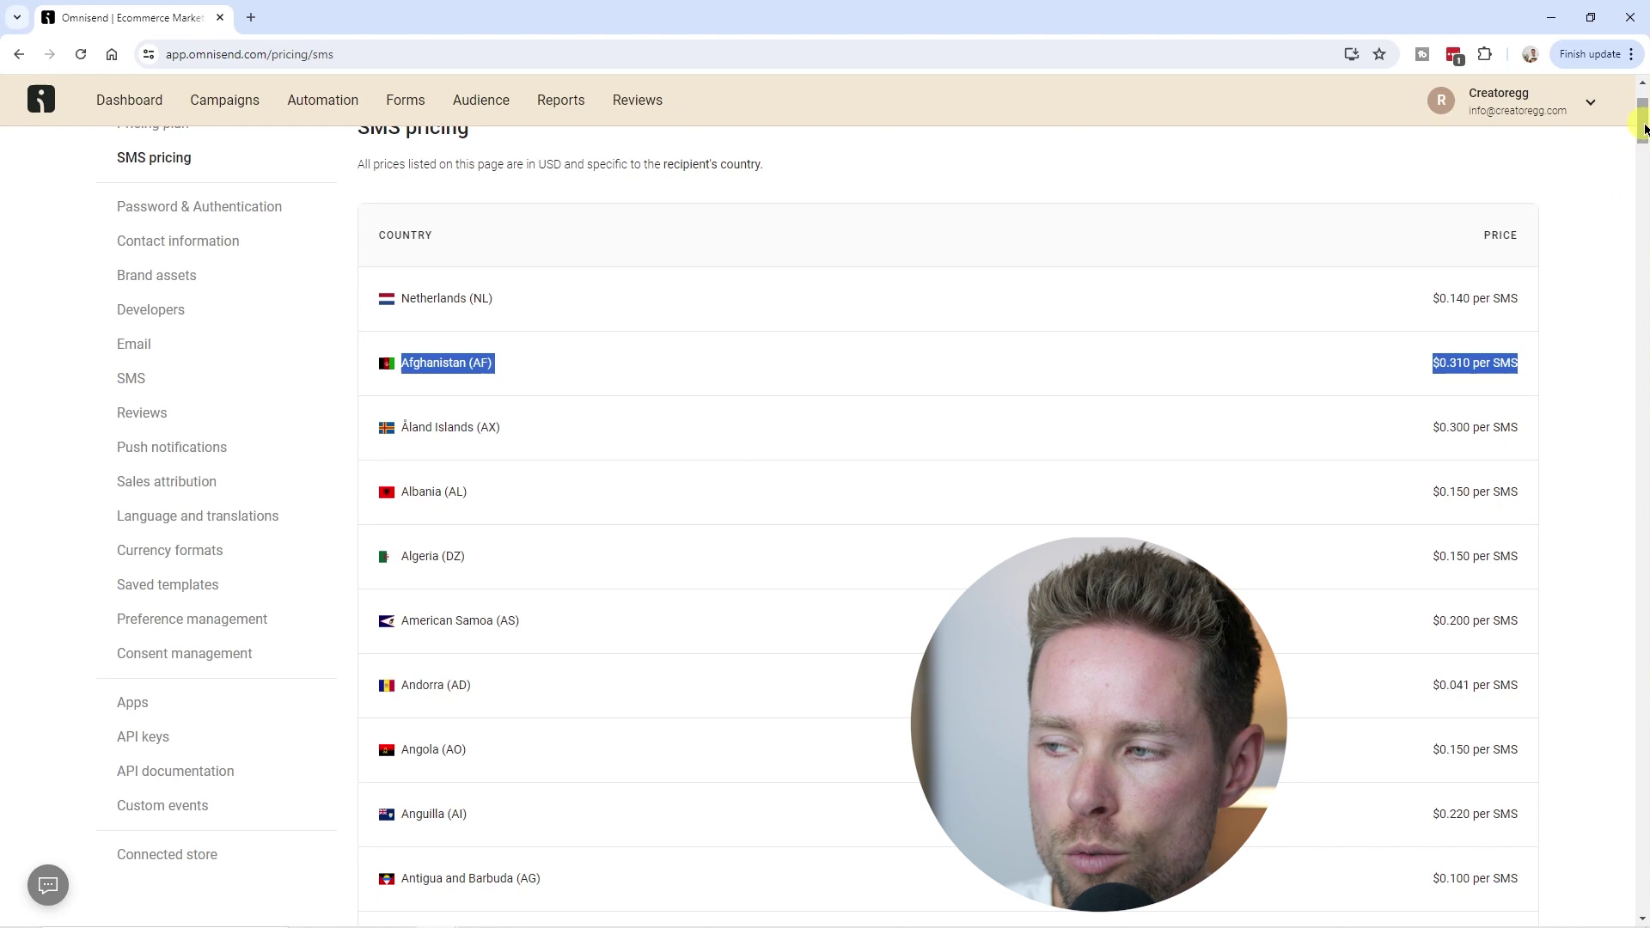
pyautogui.hotkey('ctrl', 'f')
pyautogui.write('unite')
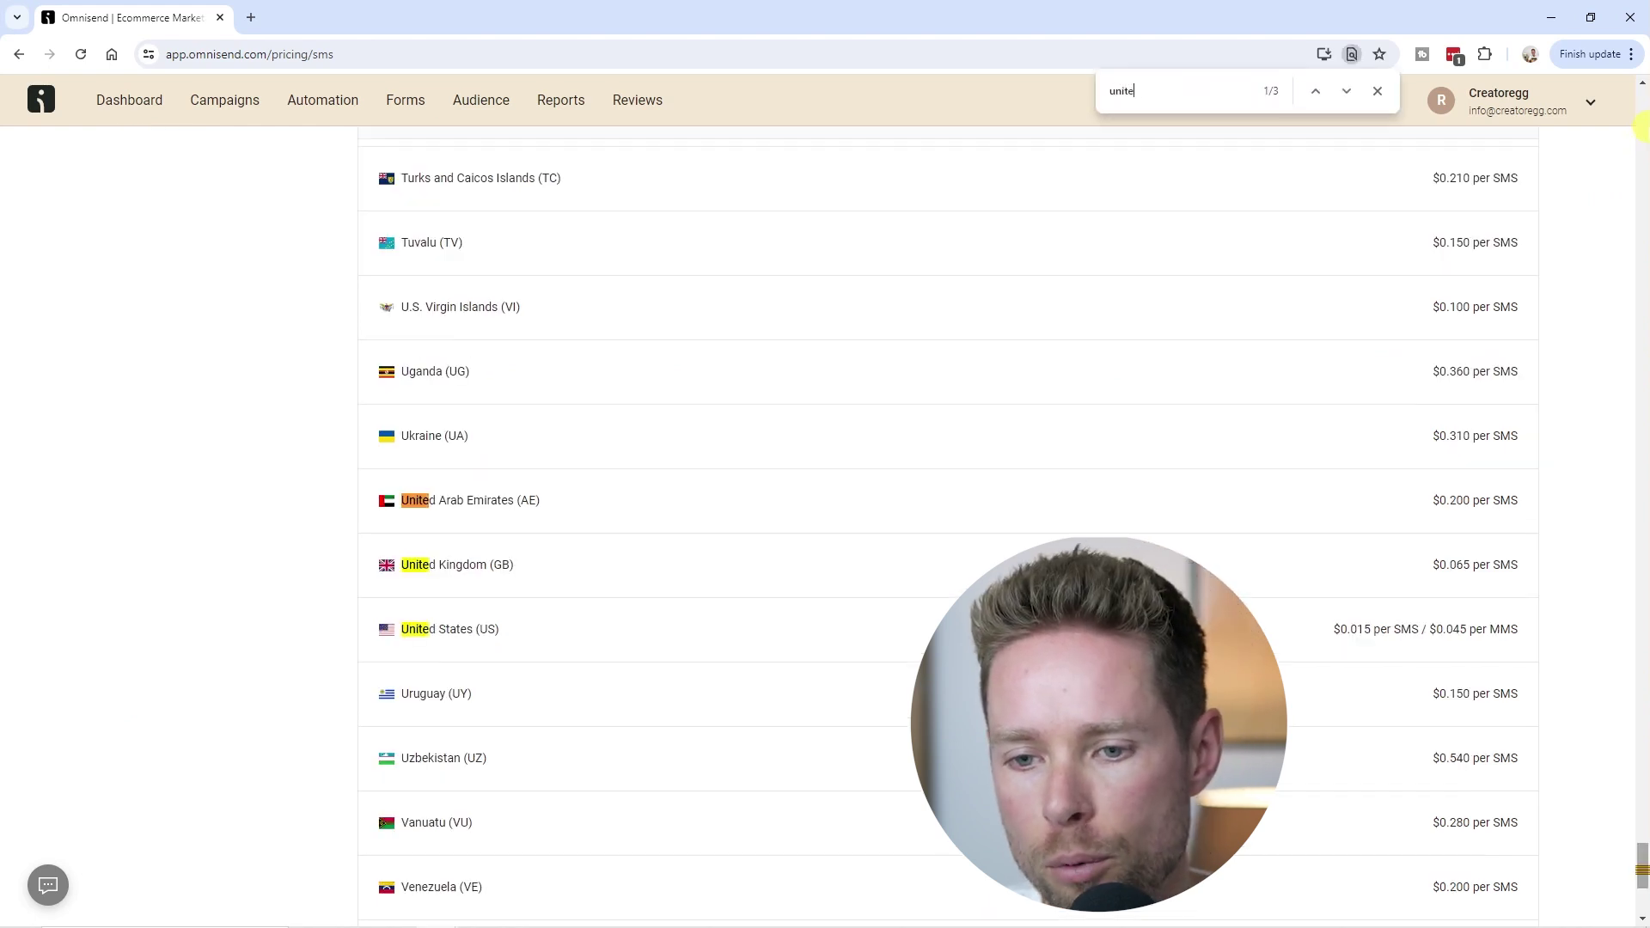
pyautogui.write('d')
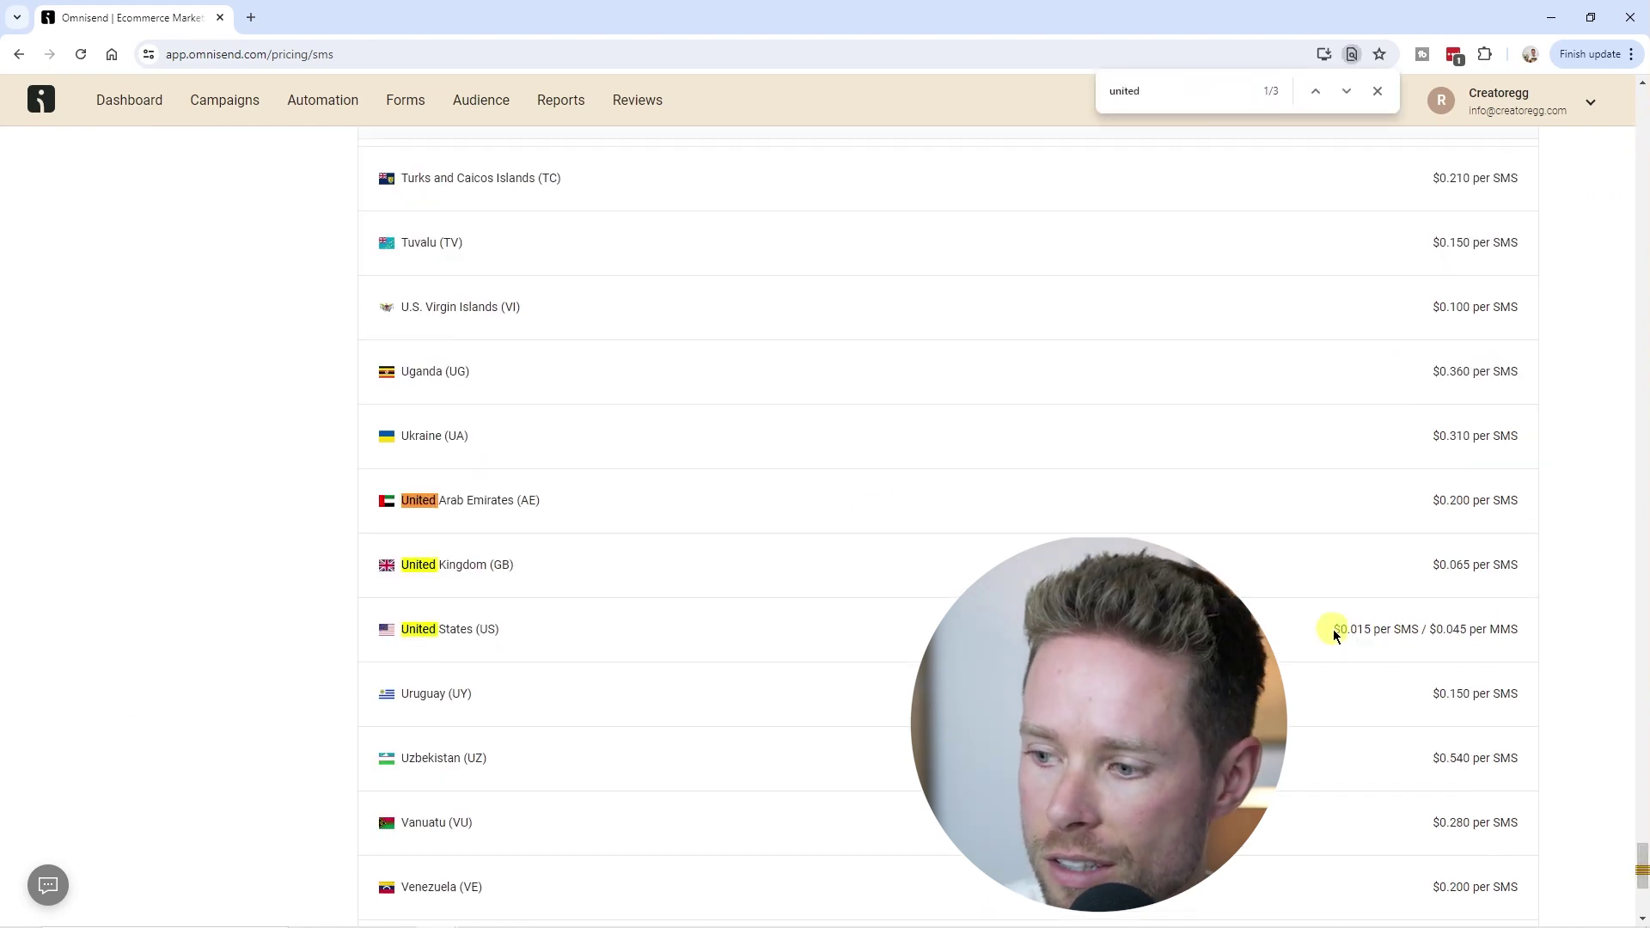
pyautogui.moveTo(1347, 644); pyautogui.dragTo(1410, 631)
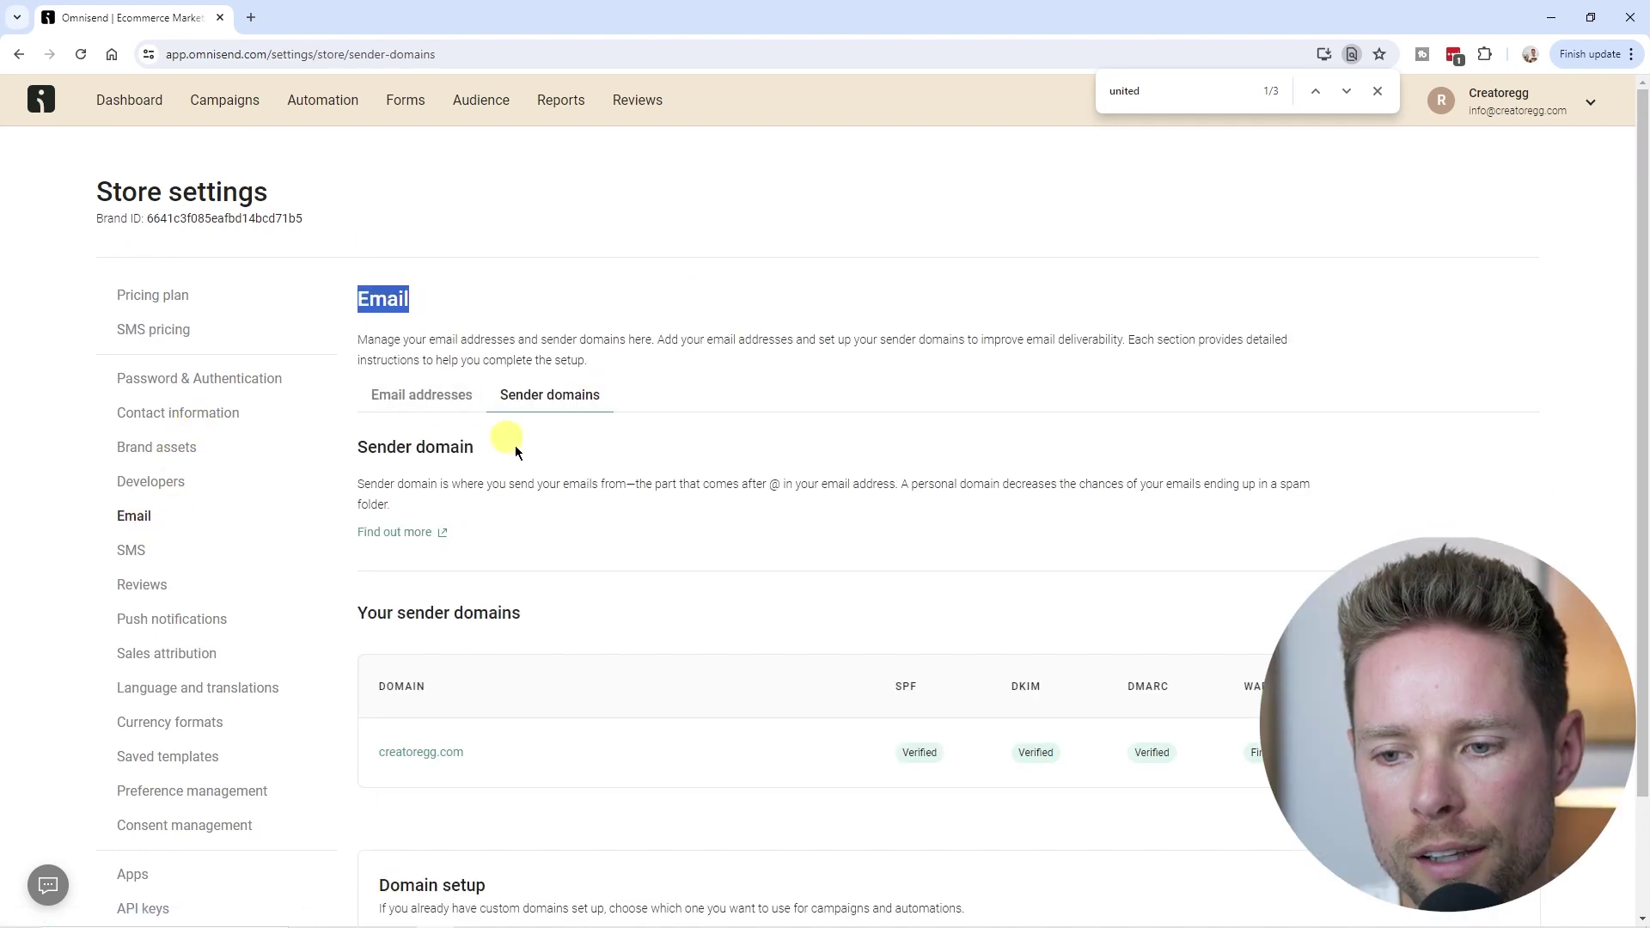
# Step: Examine the Sender domains section of the email settings, including its SPF, DKIM, DMARC and warmup columns
pyautogui.scroll(-1, 560, 428)
pyautogui.scroll(-1, 560, 428)
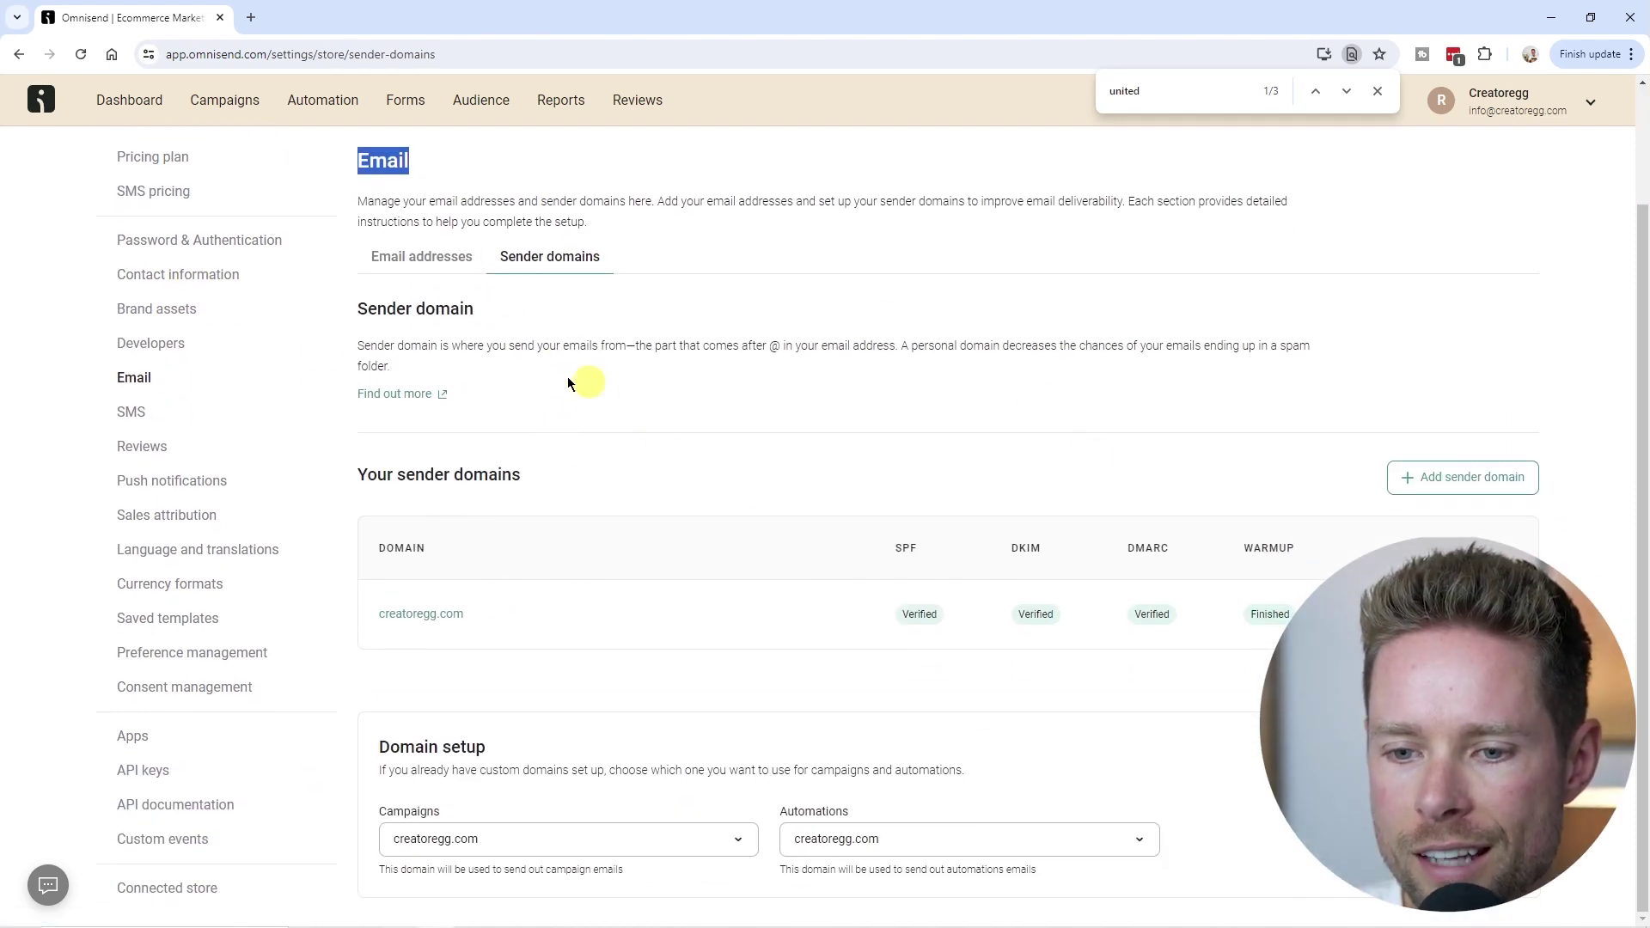
pyautogui.scroll(2, 572, 574)
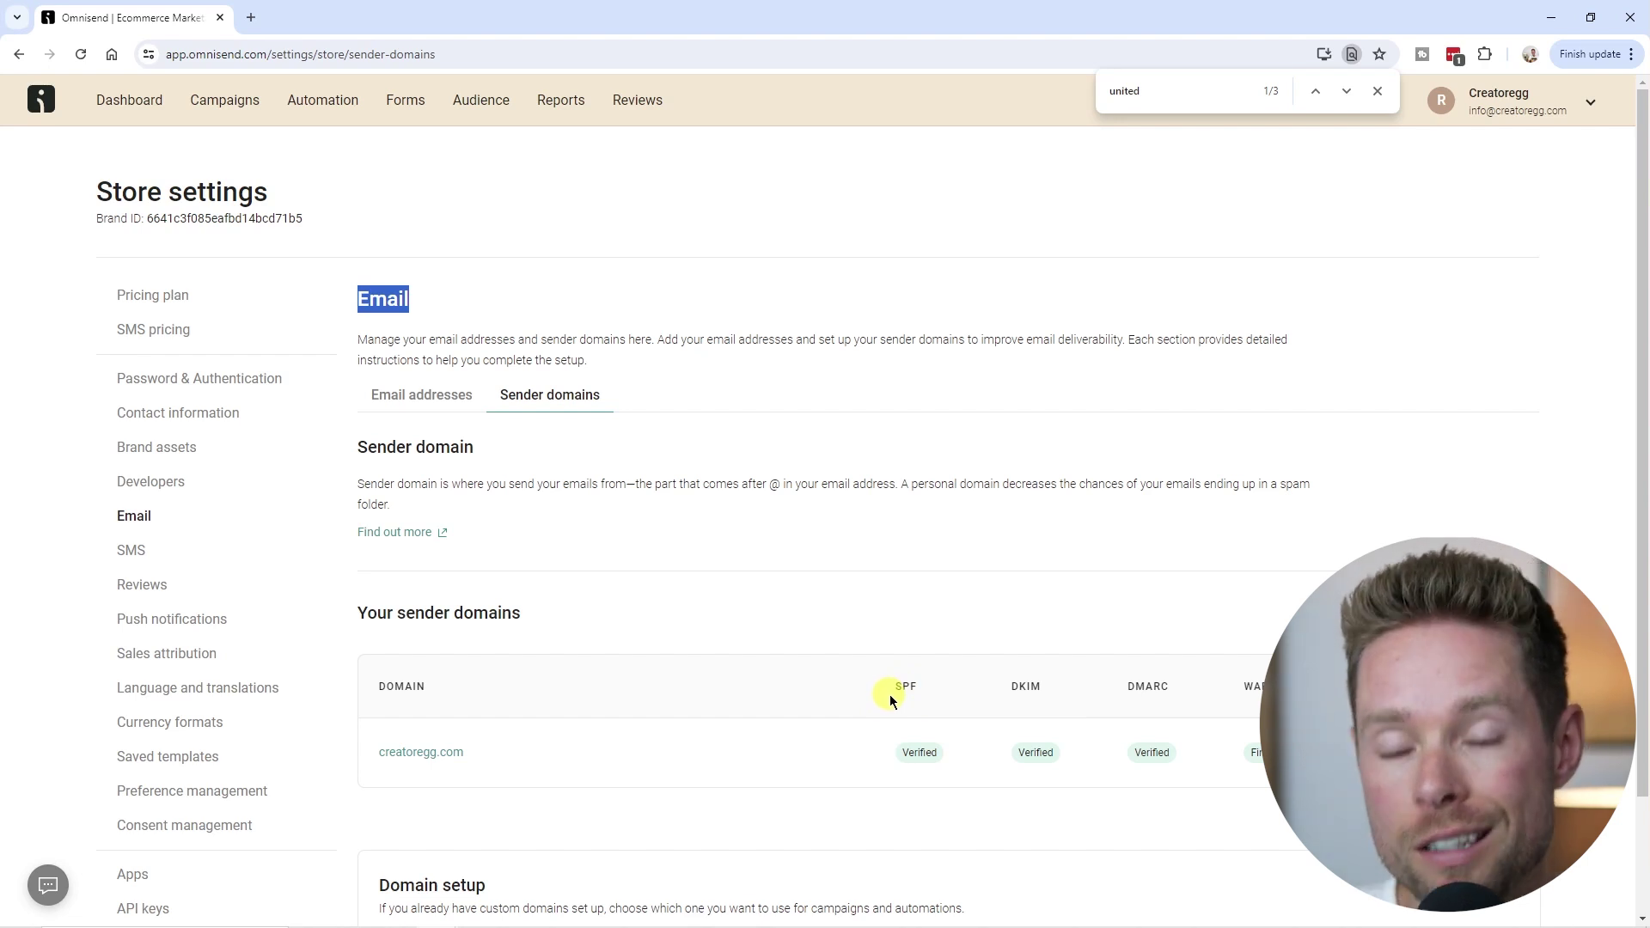
pyautogui.moveTo(881, 700); pyautogui.dragTo(1258, 686)
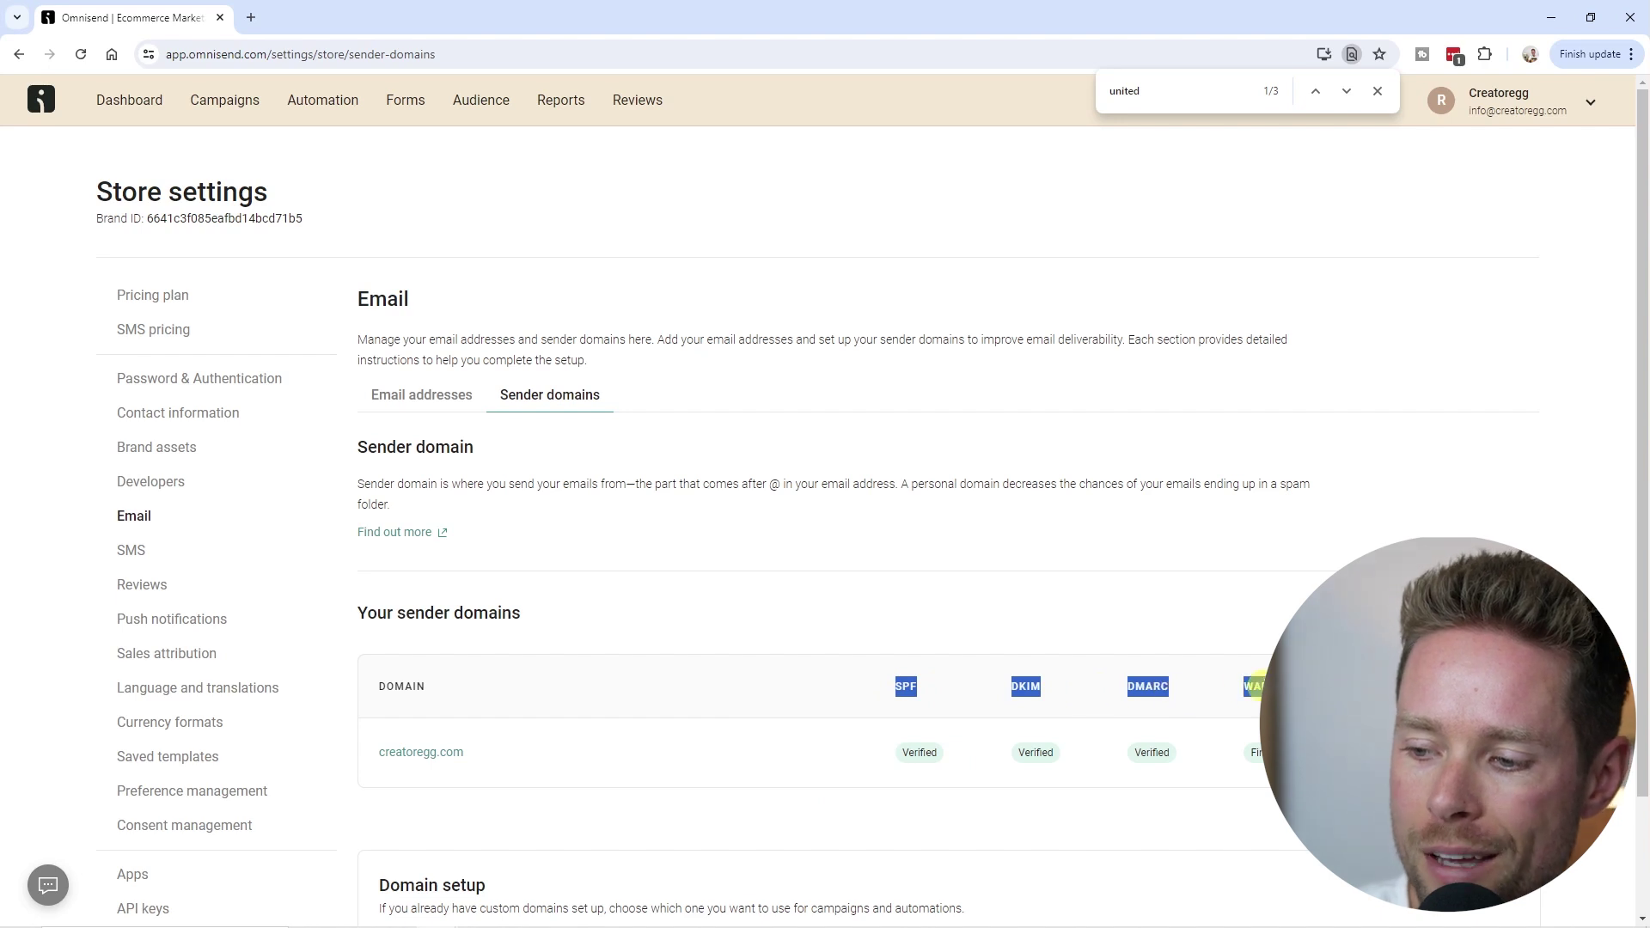
pyautogui.click(1258, 686)
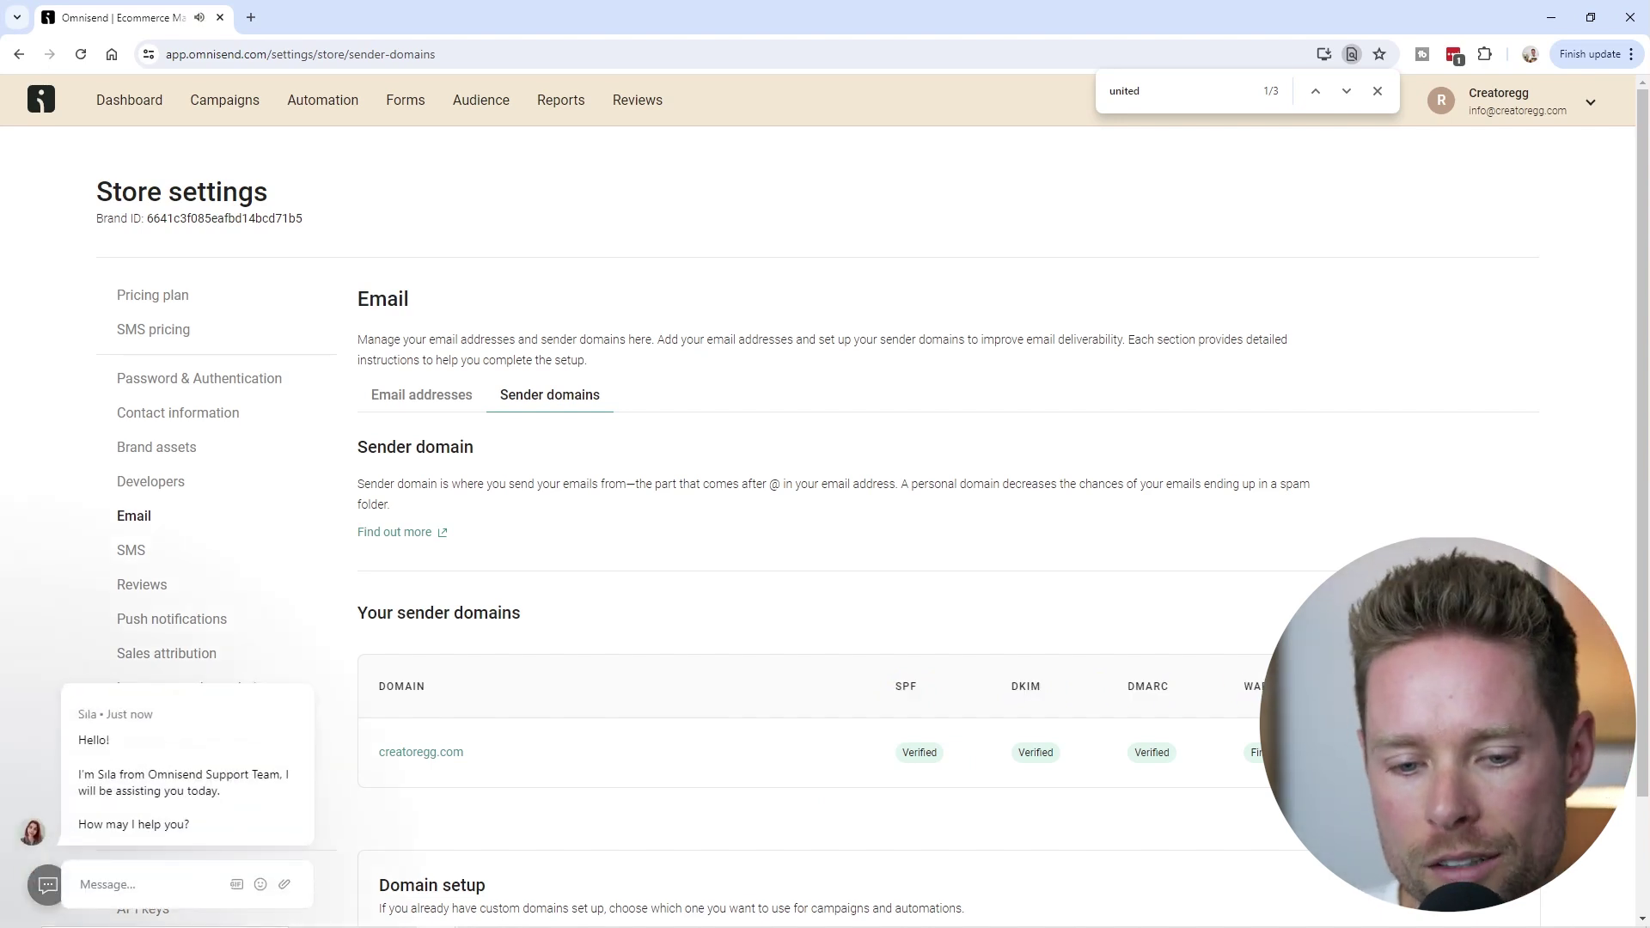
# Step: Open the support agent's reply and read back through the chat conversation
pyautogui.moveTo(77, 708); pyautogui.dragTo(192, 761)
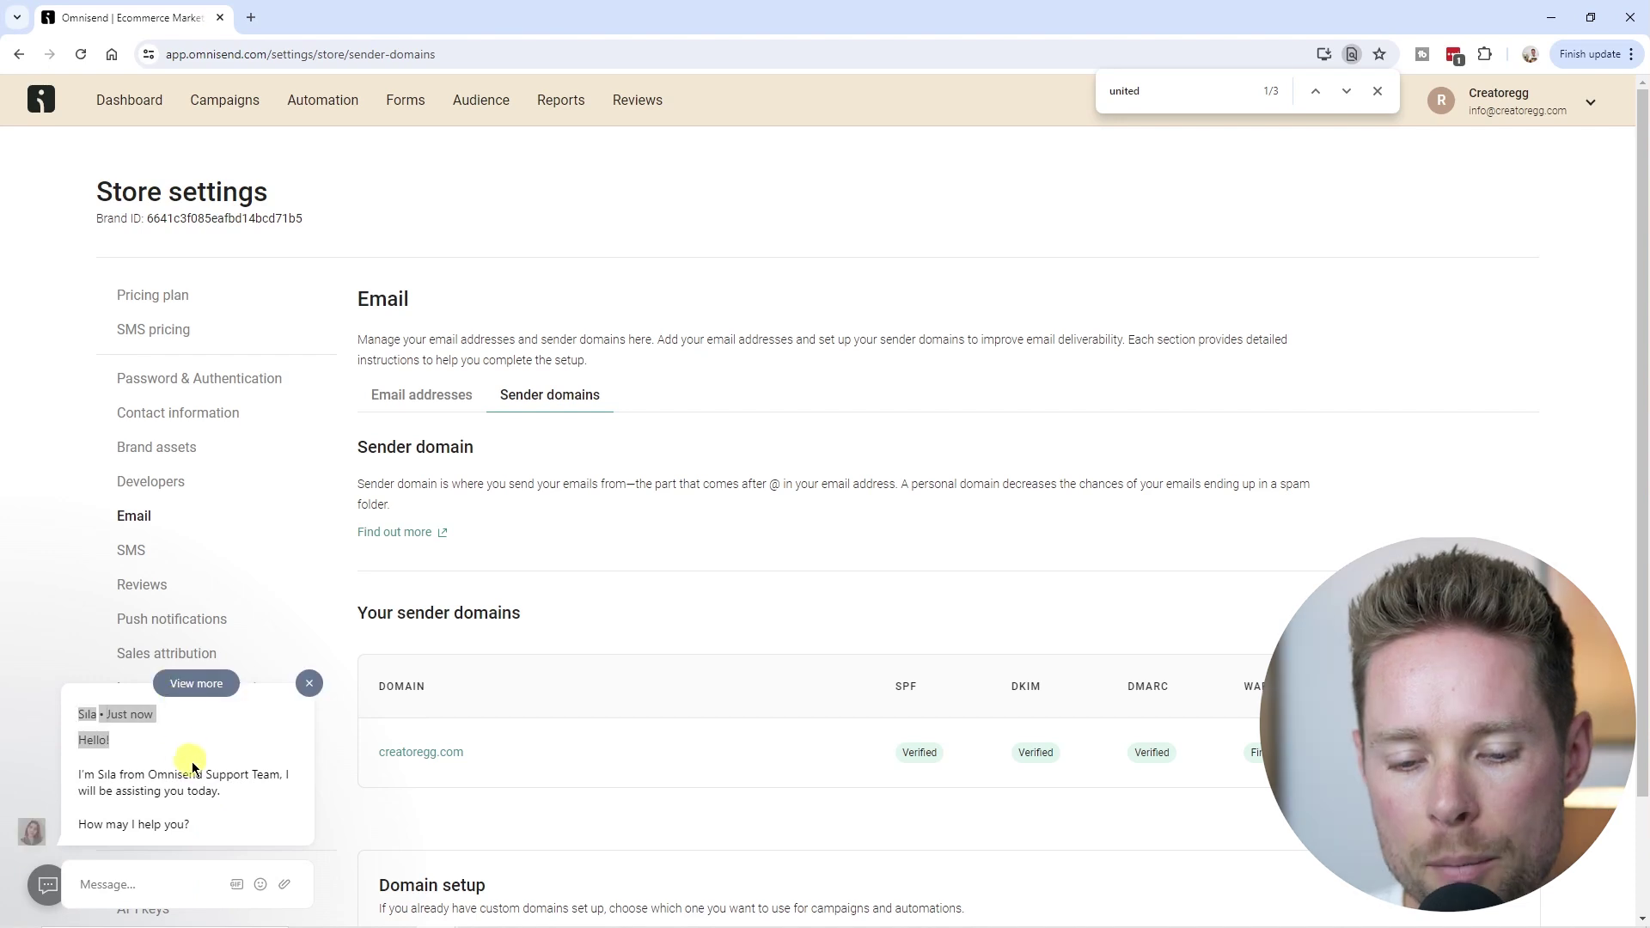
pyautogui.click(196, 684)
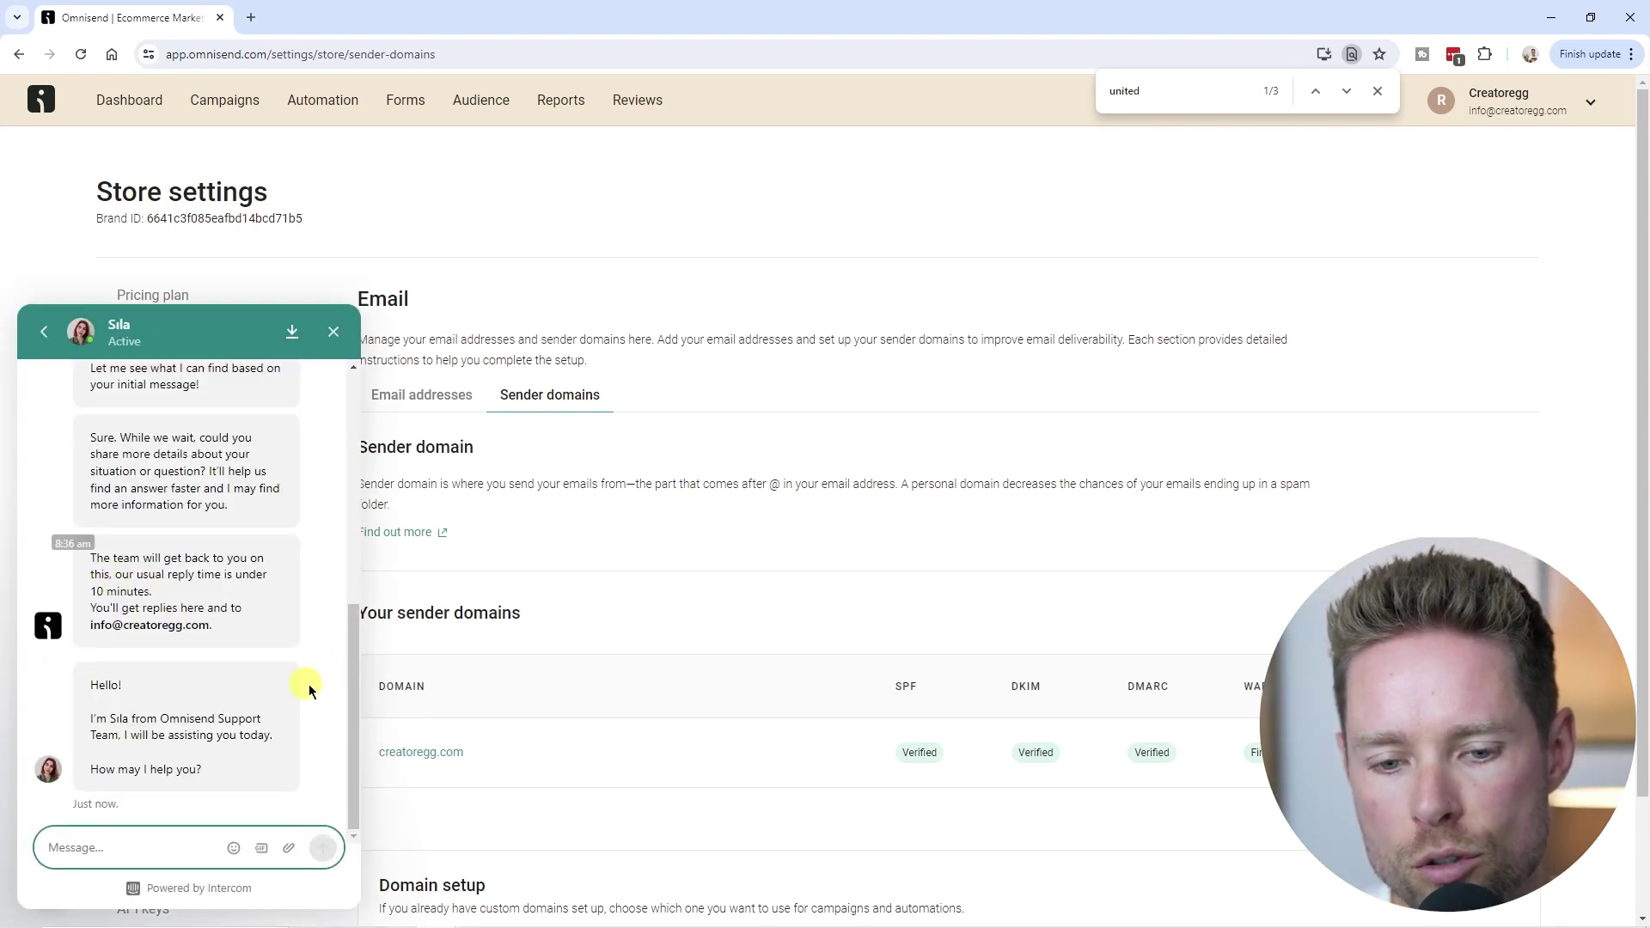
pyautogui.scroll(5, 344, 636)
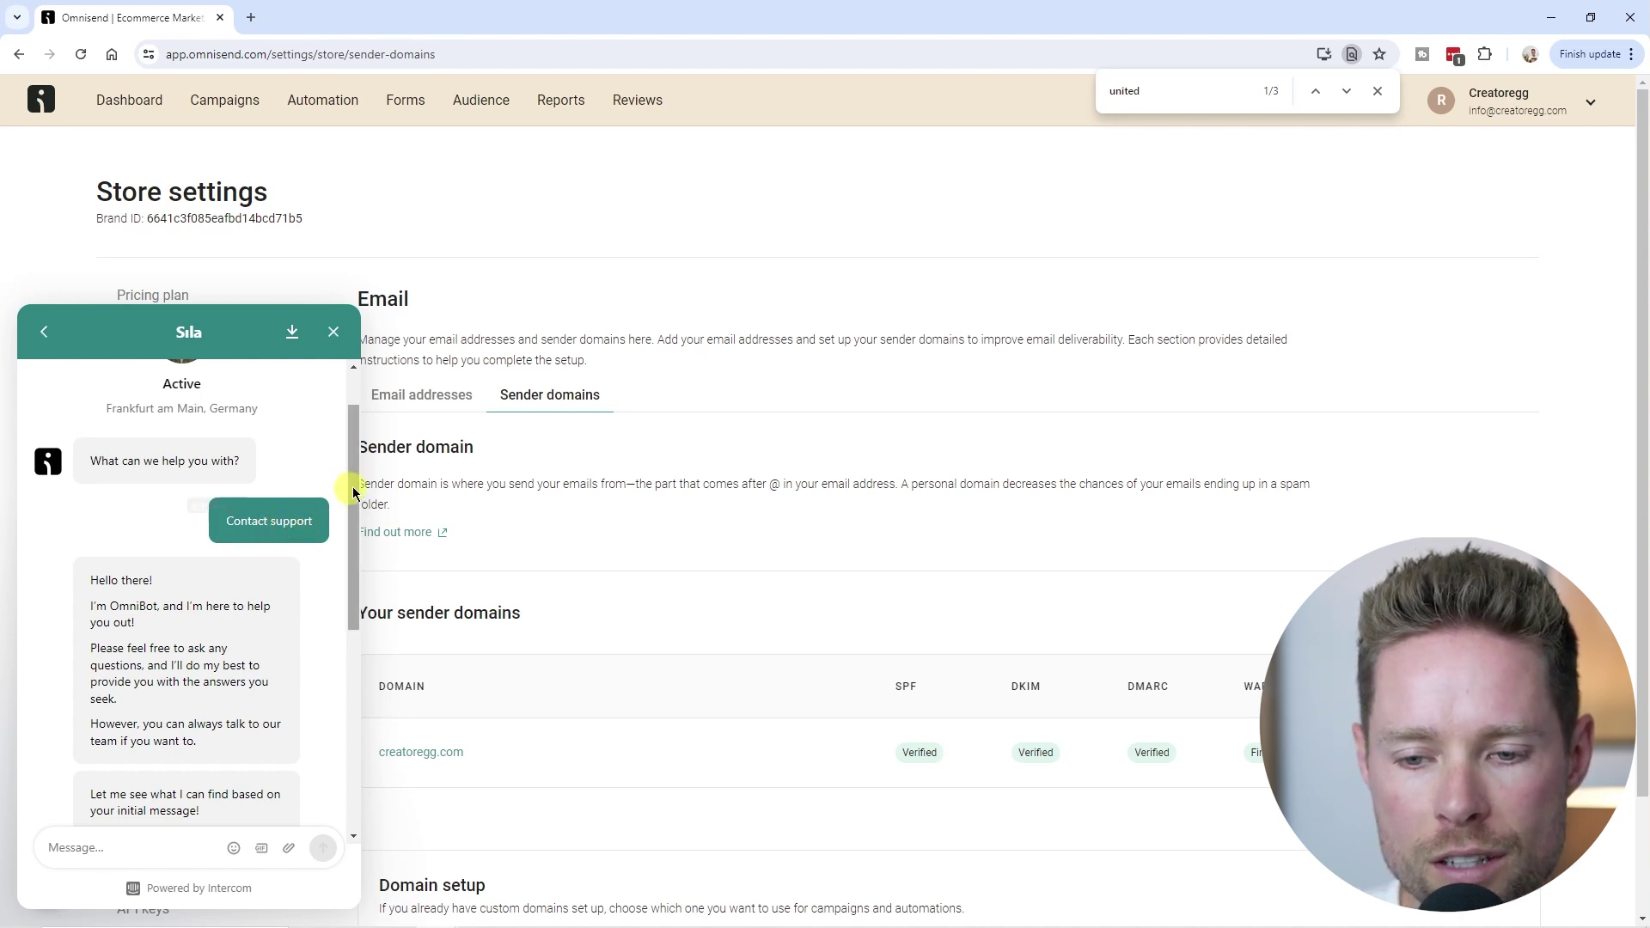
pyautogui.scroll(-5, 139, 707)
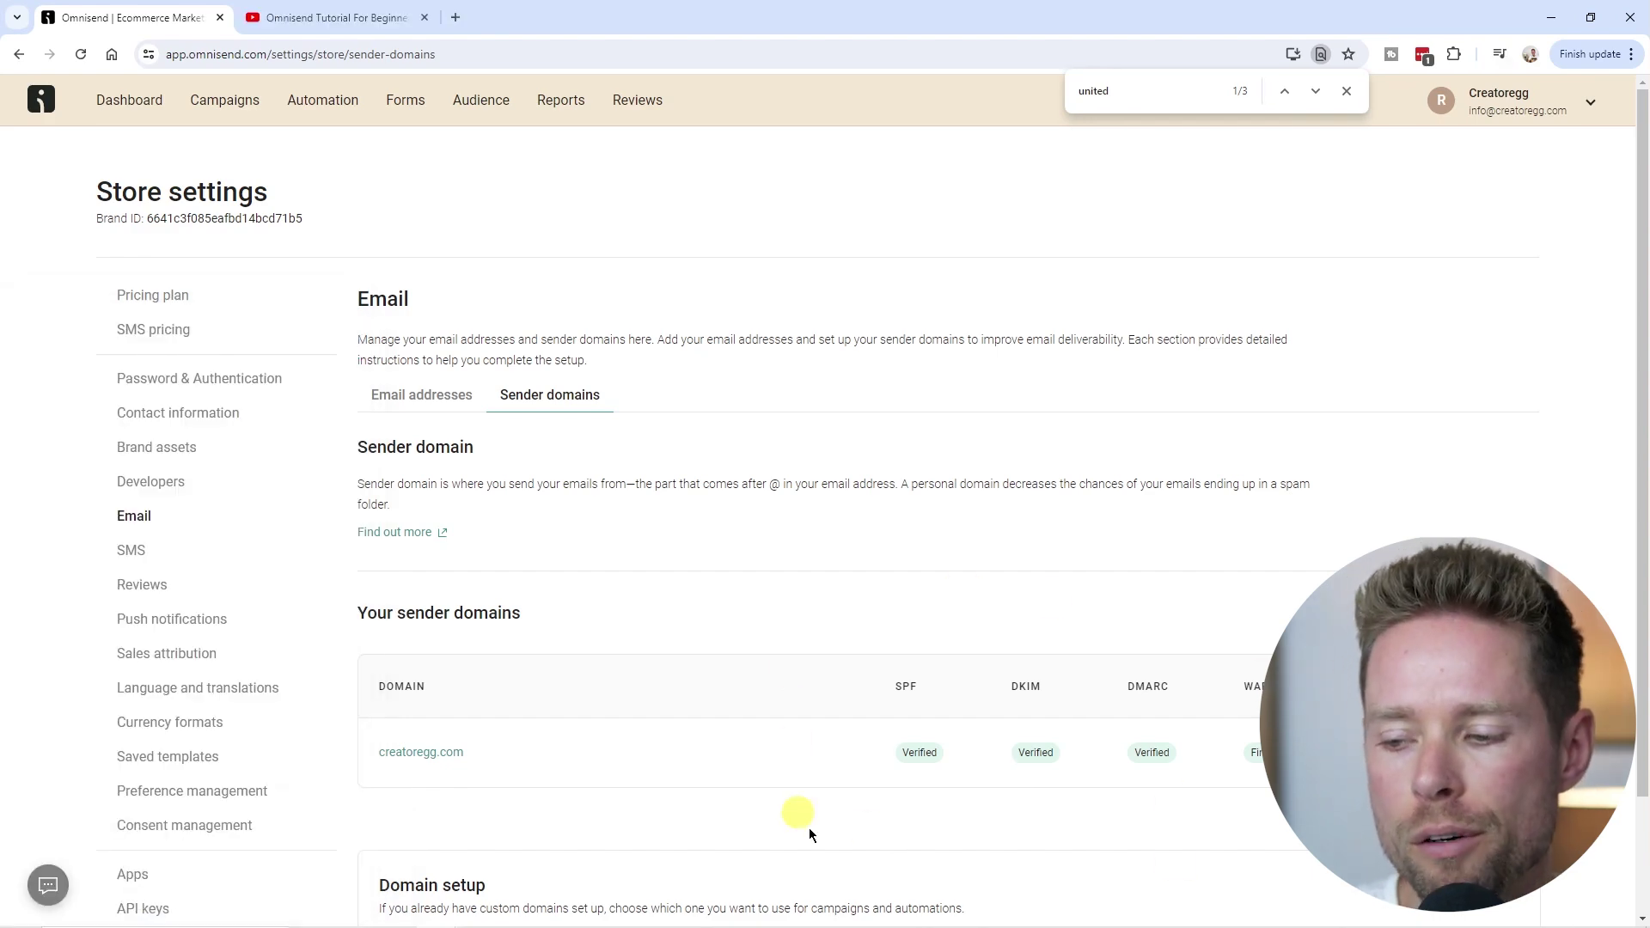
# Step: Switch to the YouTube tab with the Omnisend email authentication tutorial, view its title, and close the tab
pyautogui.hotkey('ctrl', 'Tab')
pyautogui.moveTo(354, 785); pyautogui.dragTo(568, 787)
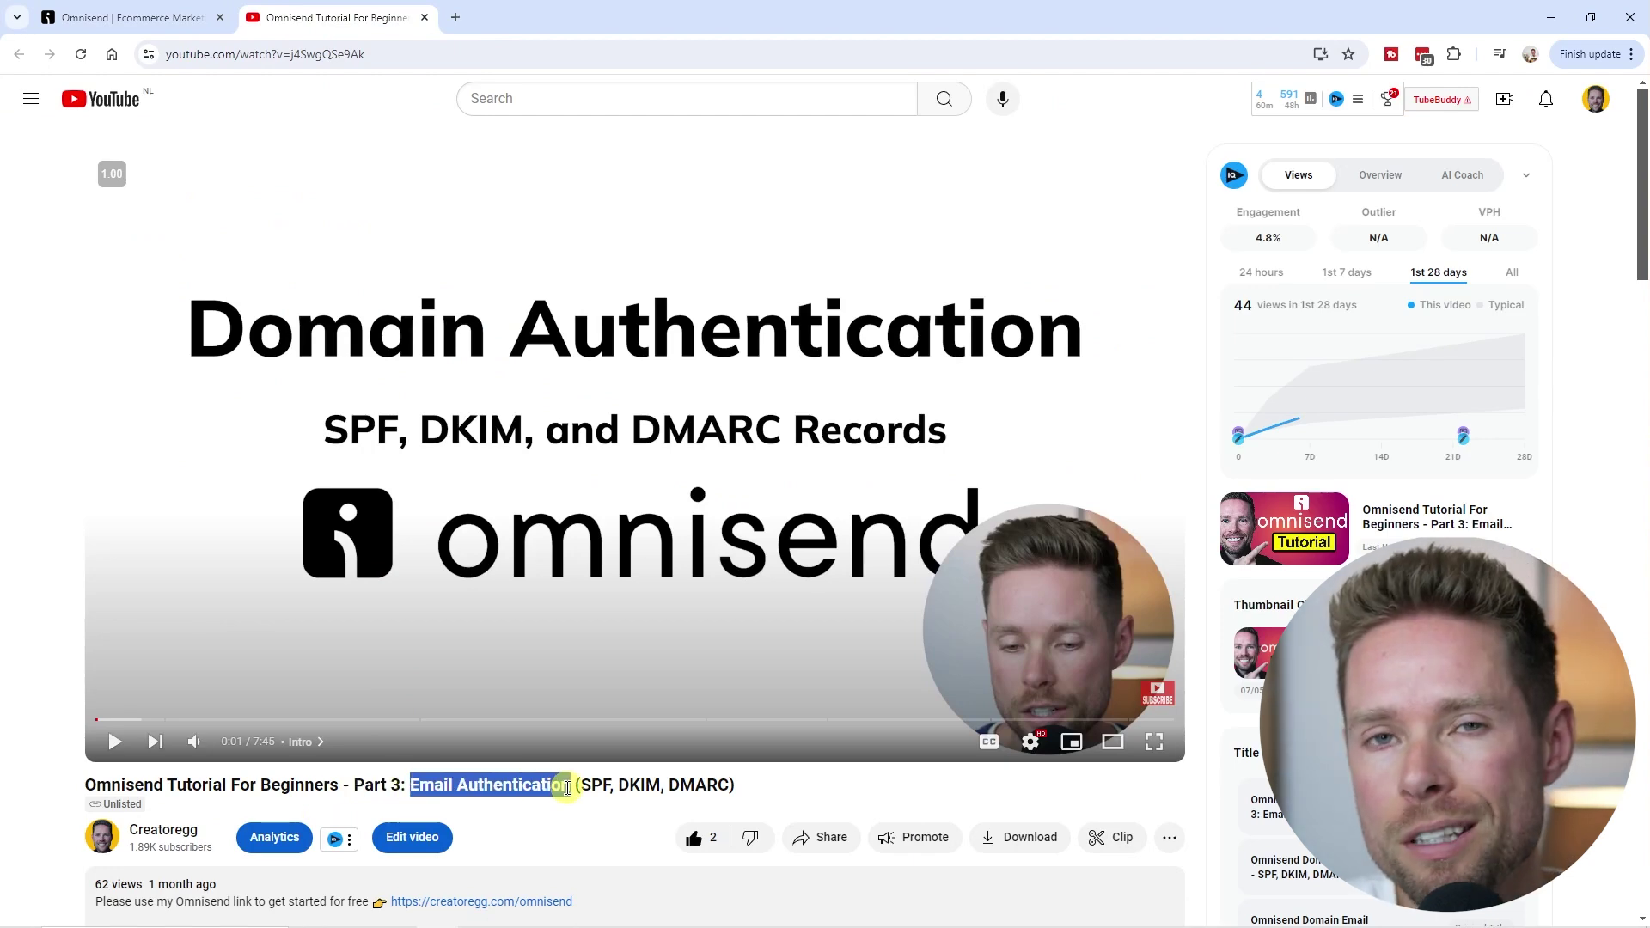
pyautogui.hotkey('ctrl', 'w')
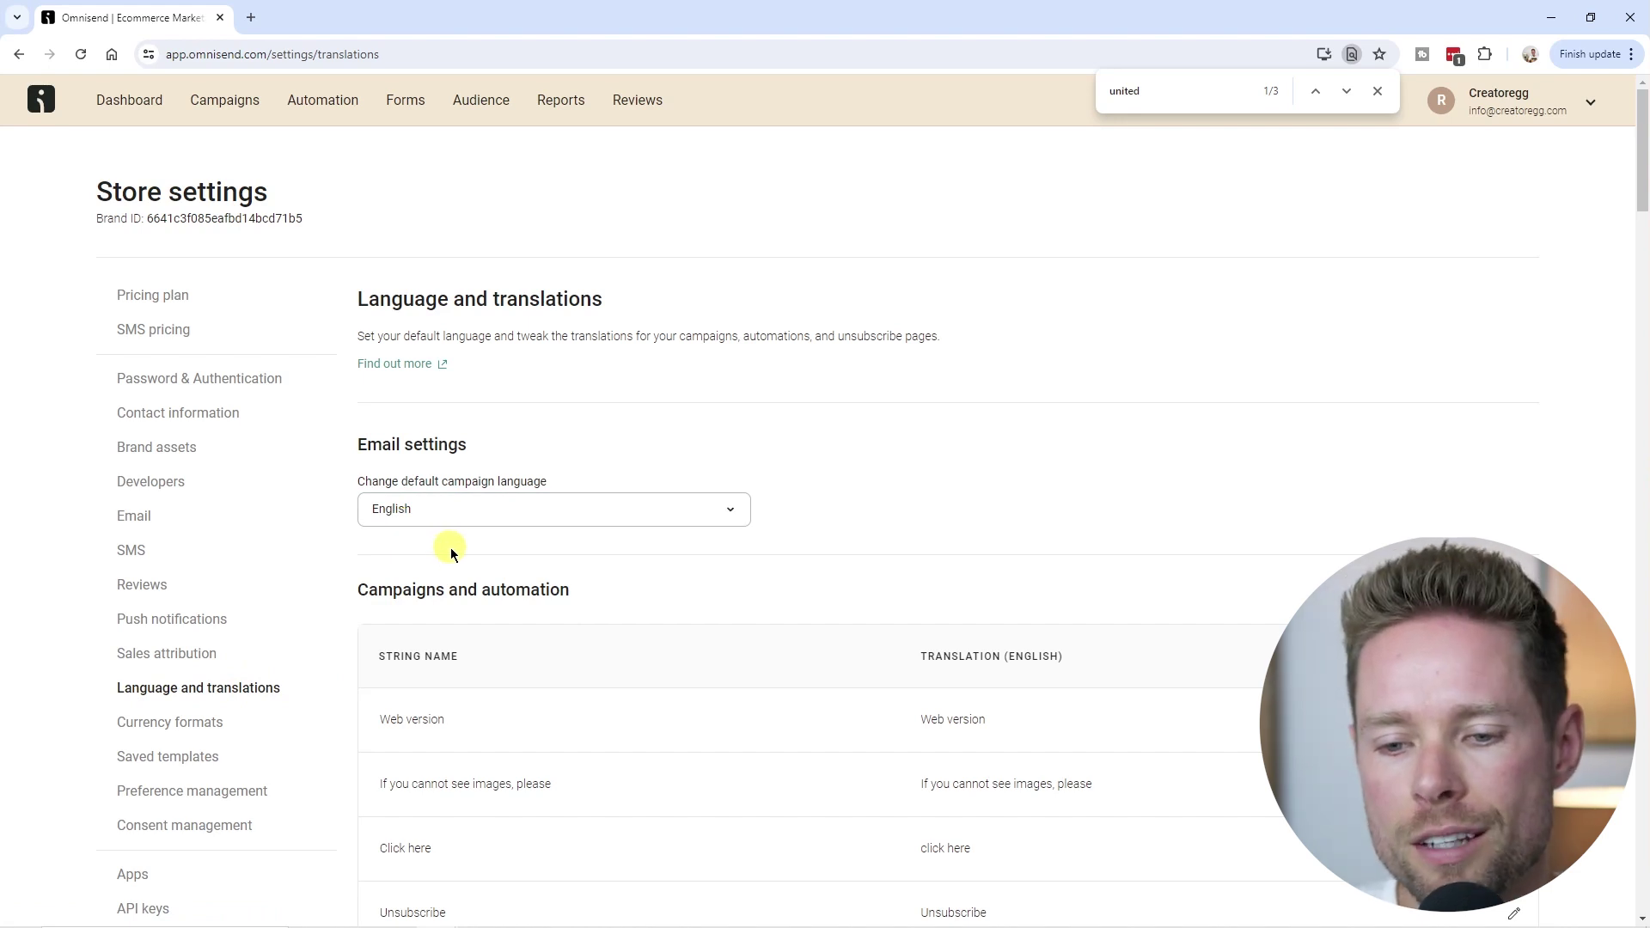
# Step: Browse the default campaign language options and the campaign and automation translations in the Language and translations settings
pyautogui.click(490, 516)
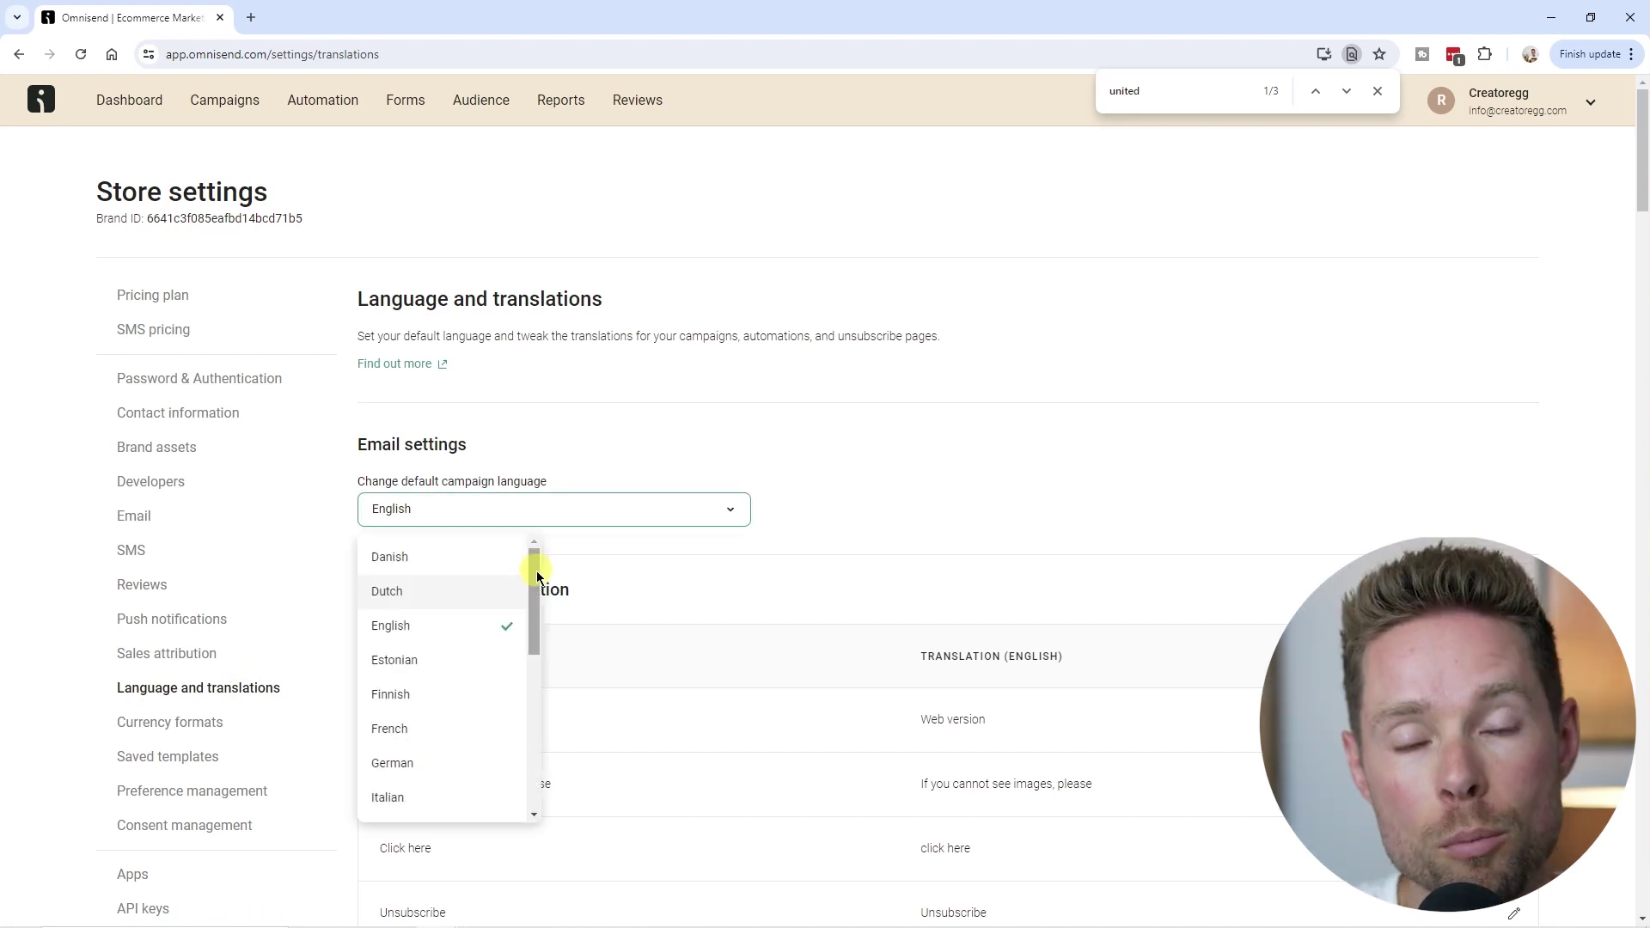
pyautogui.moveTo(536, 570)
pyautogui.mouseDown()
pyautogui.moveTo(544, 765)
pyautogui.moveTo(545, 552)
pyautogui.mouseUp()
pyautogui.scroll(-3, 998, 714)
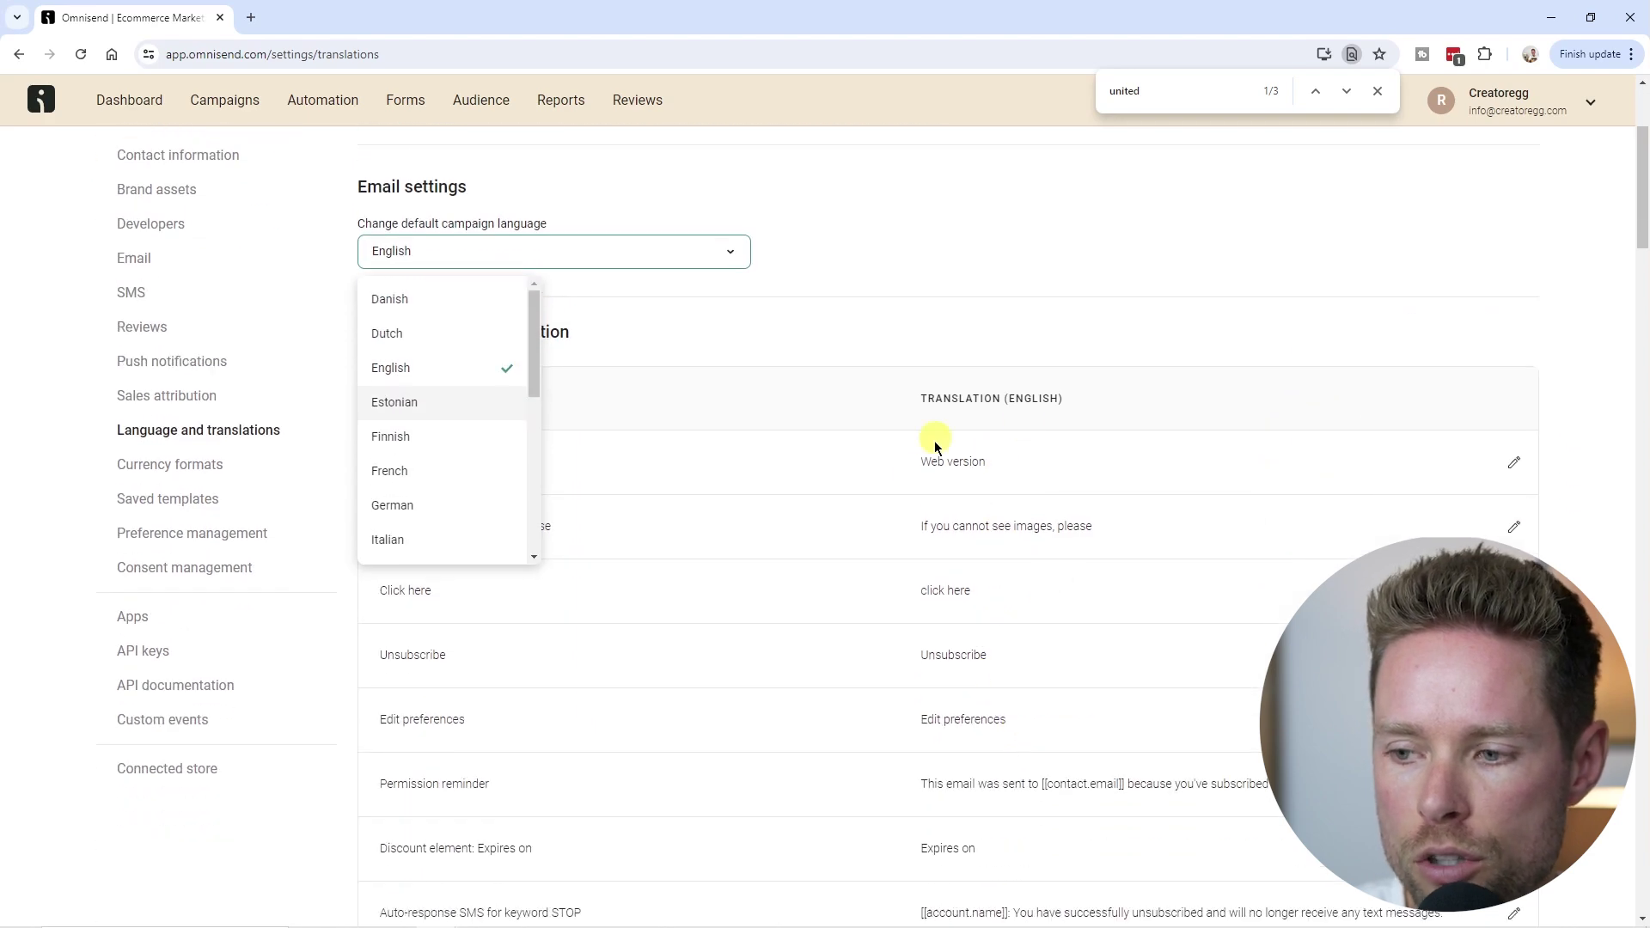
pyautogui.scroll(2, 1029, 417)
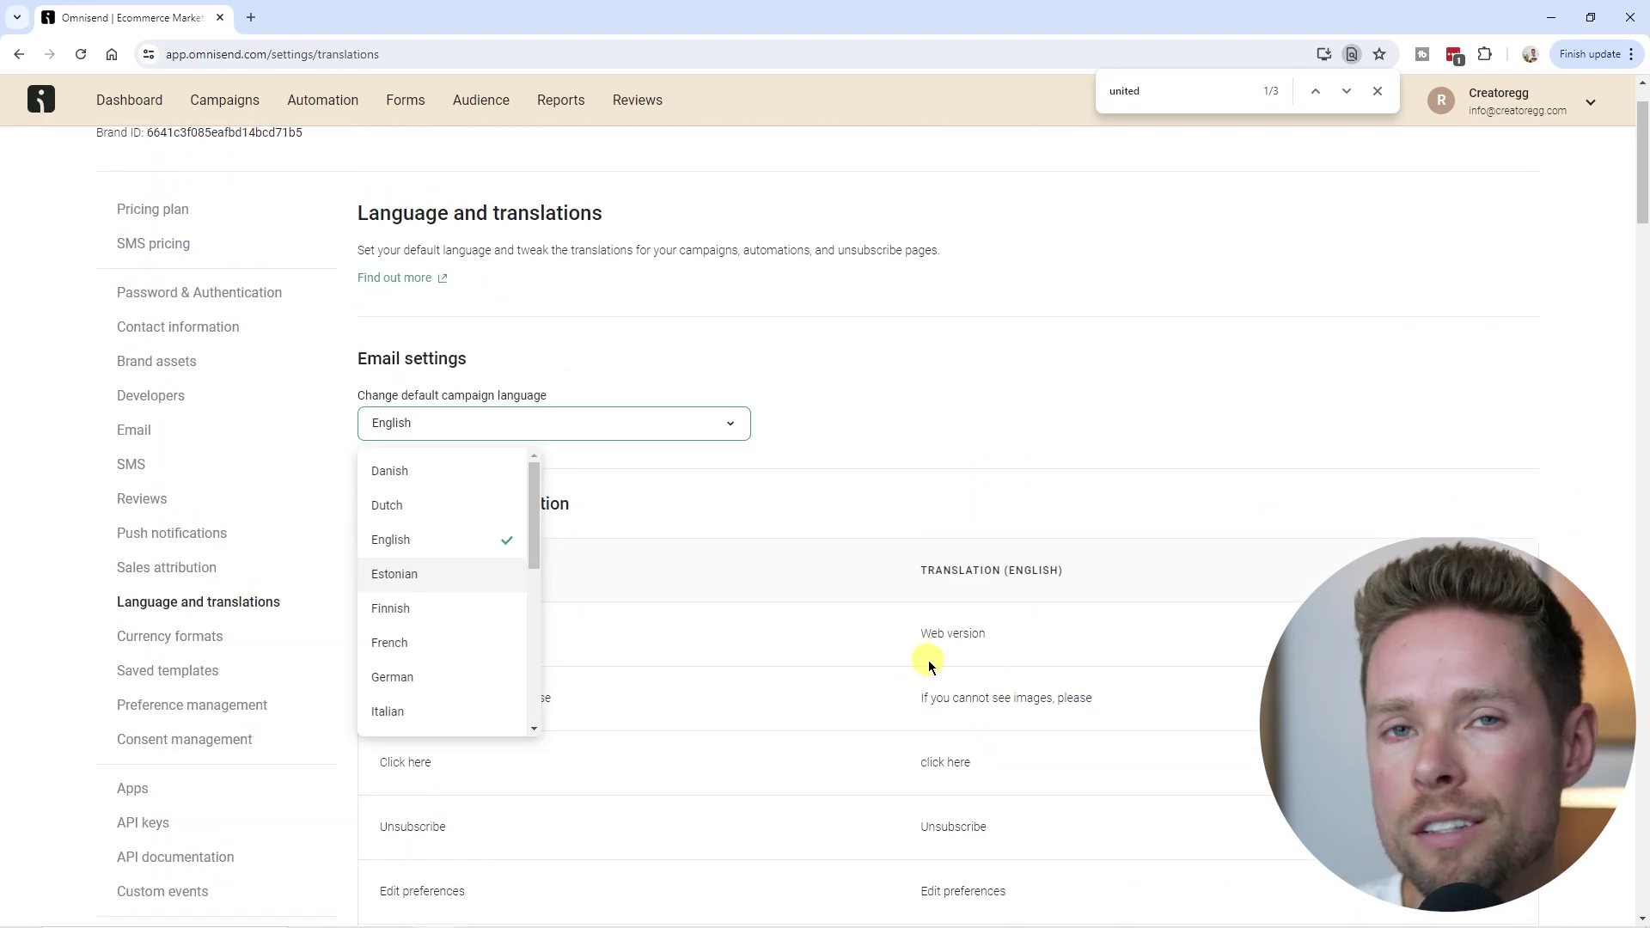
pyautogui.scroll(1, 464, 550)
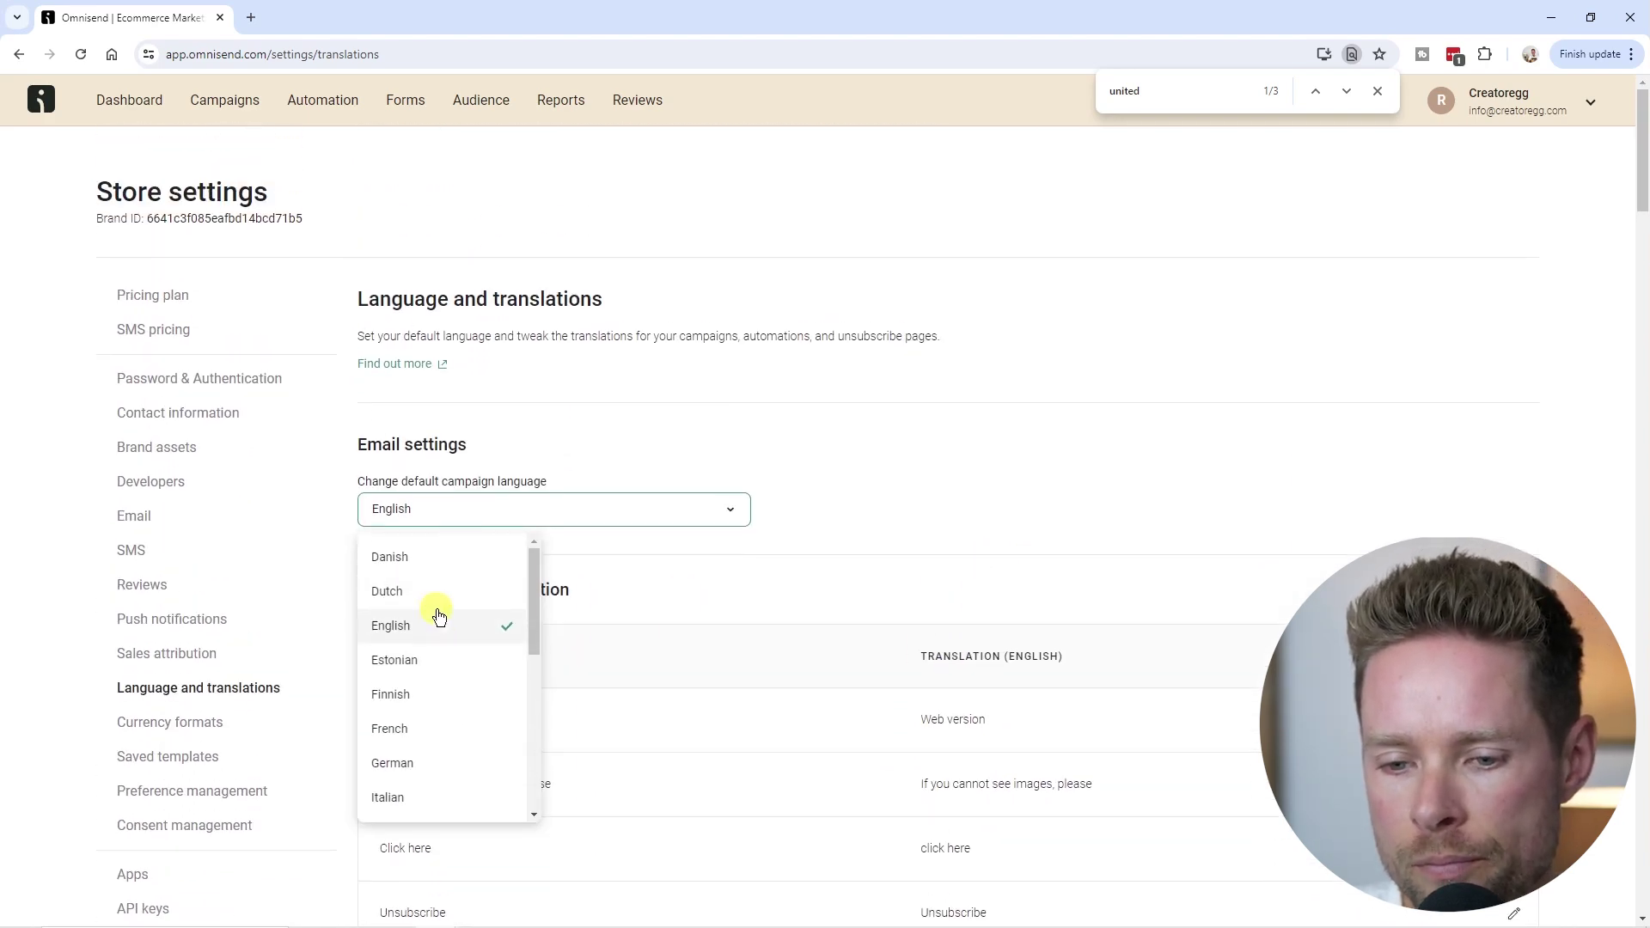
# Step: Open the Currency formats settings and inspect the format of the default EUR currency
pyautogui.scroll(-2, 172, 601)
pyautogui.click(137, 550)
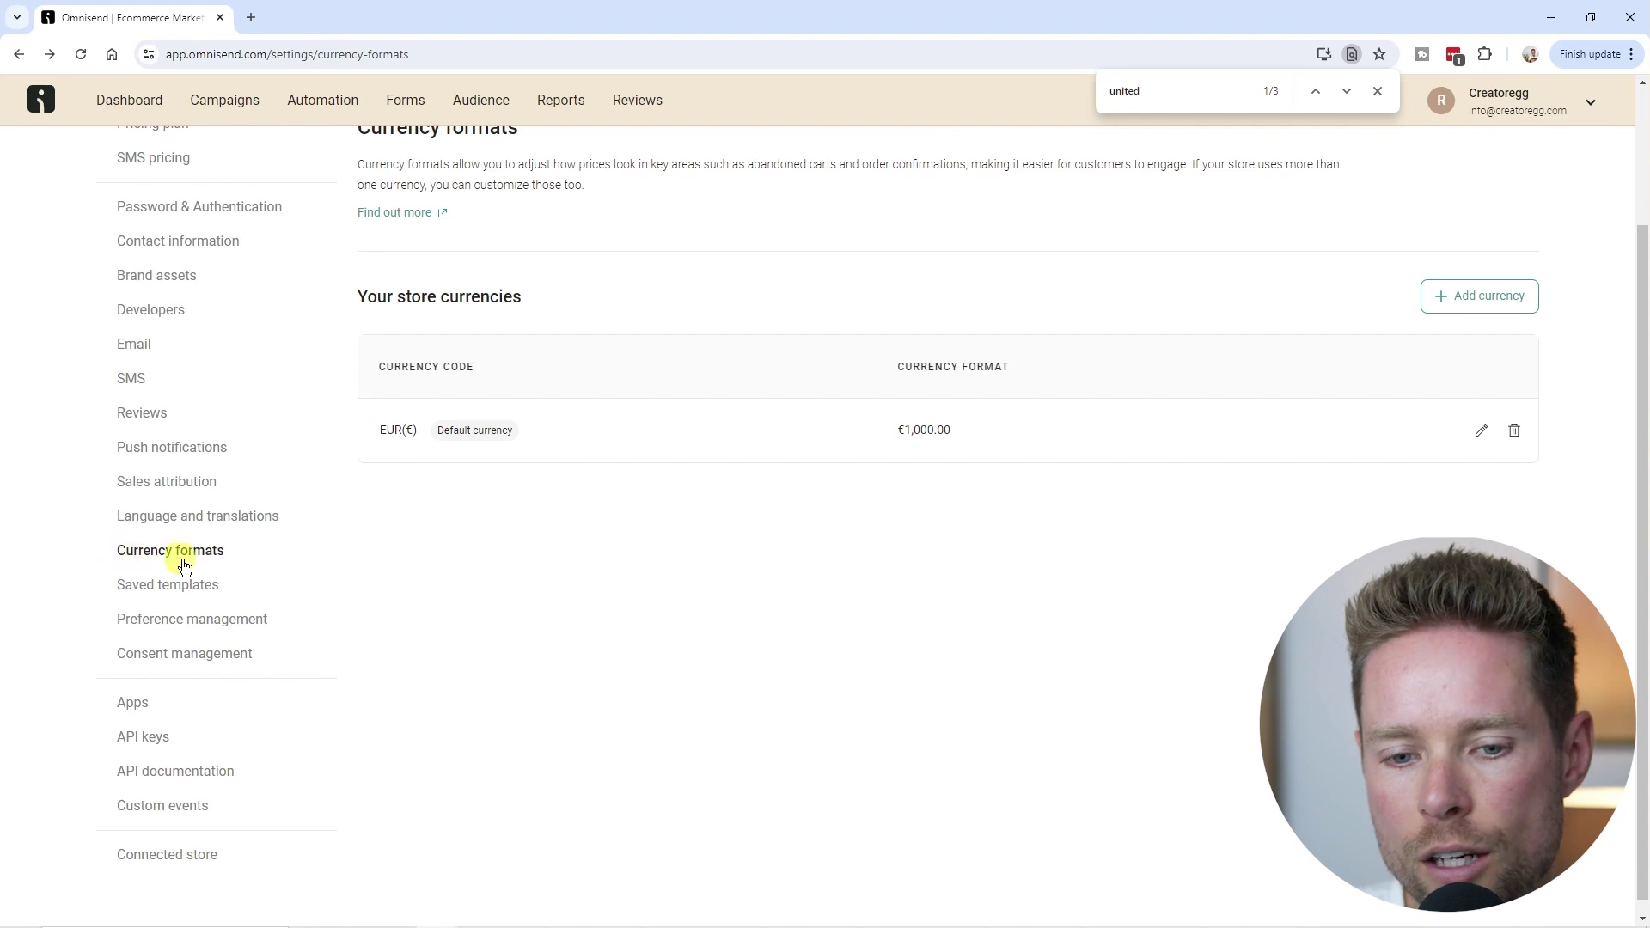
pyautogui.tripleClick(997, 428)
pyautogui.click(912, 430)
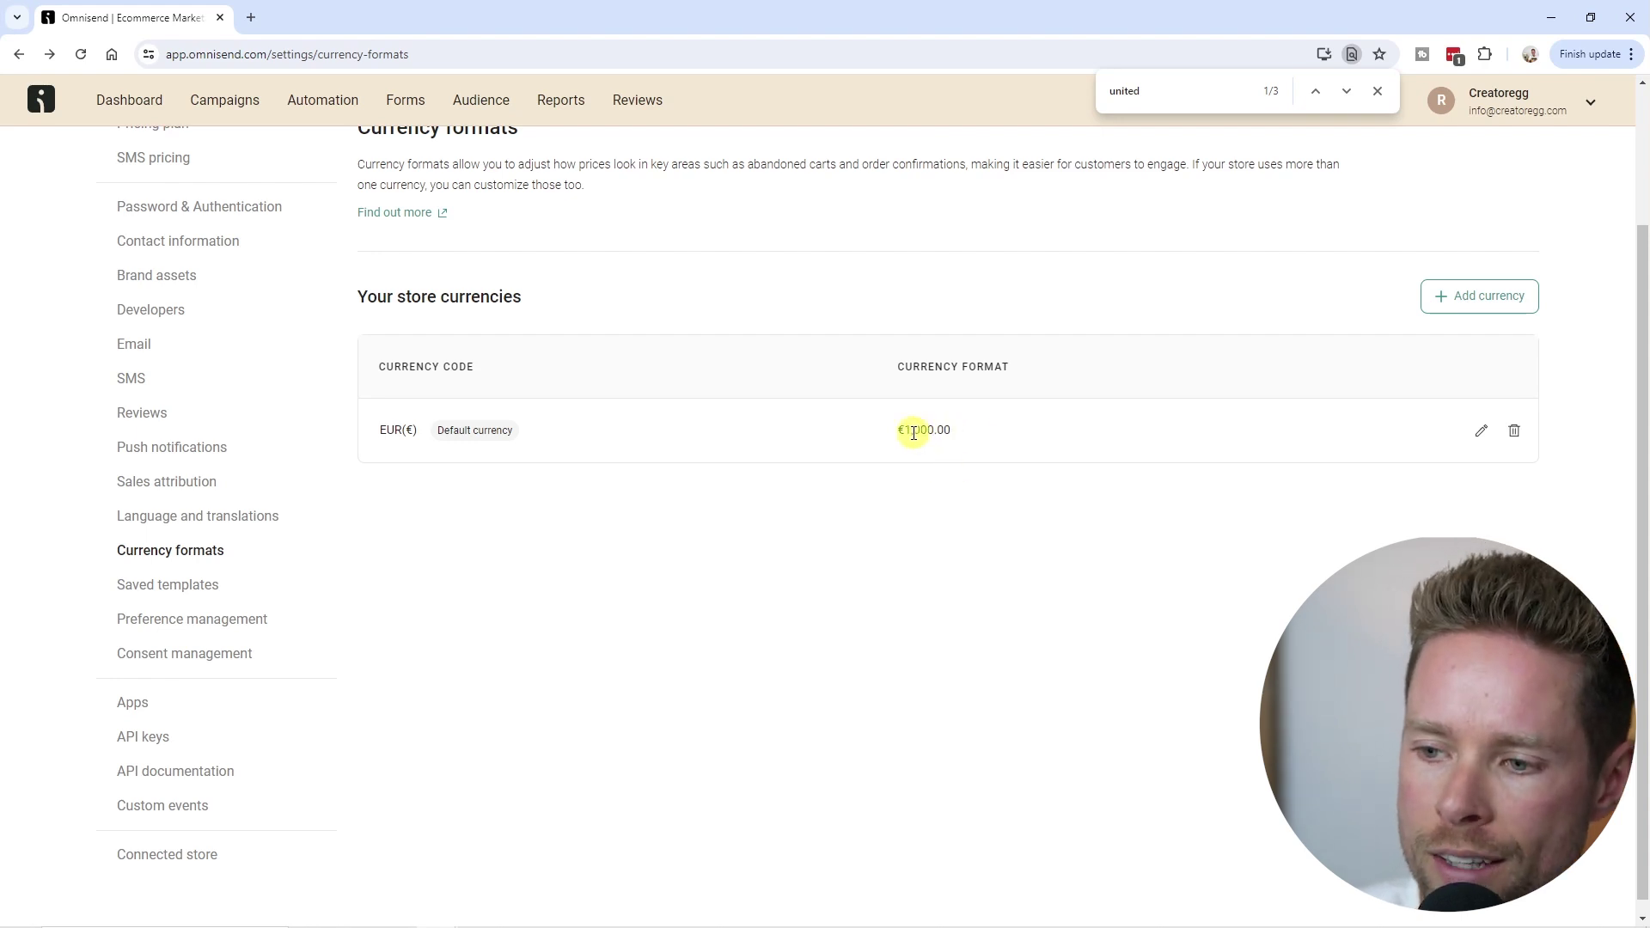
# Step: Set the currency format of the default EUR store currency to €1.000 and save it
pyautogui.click(1481, 429)
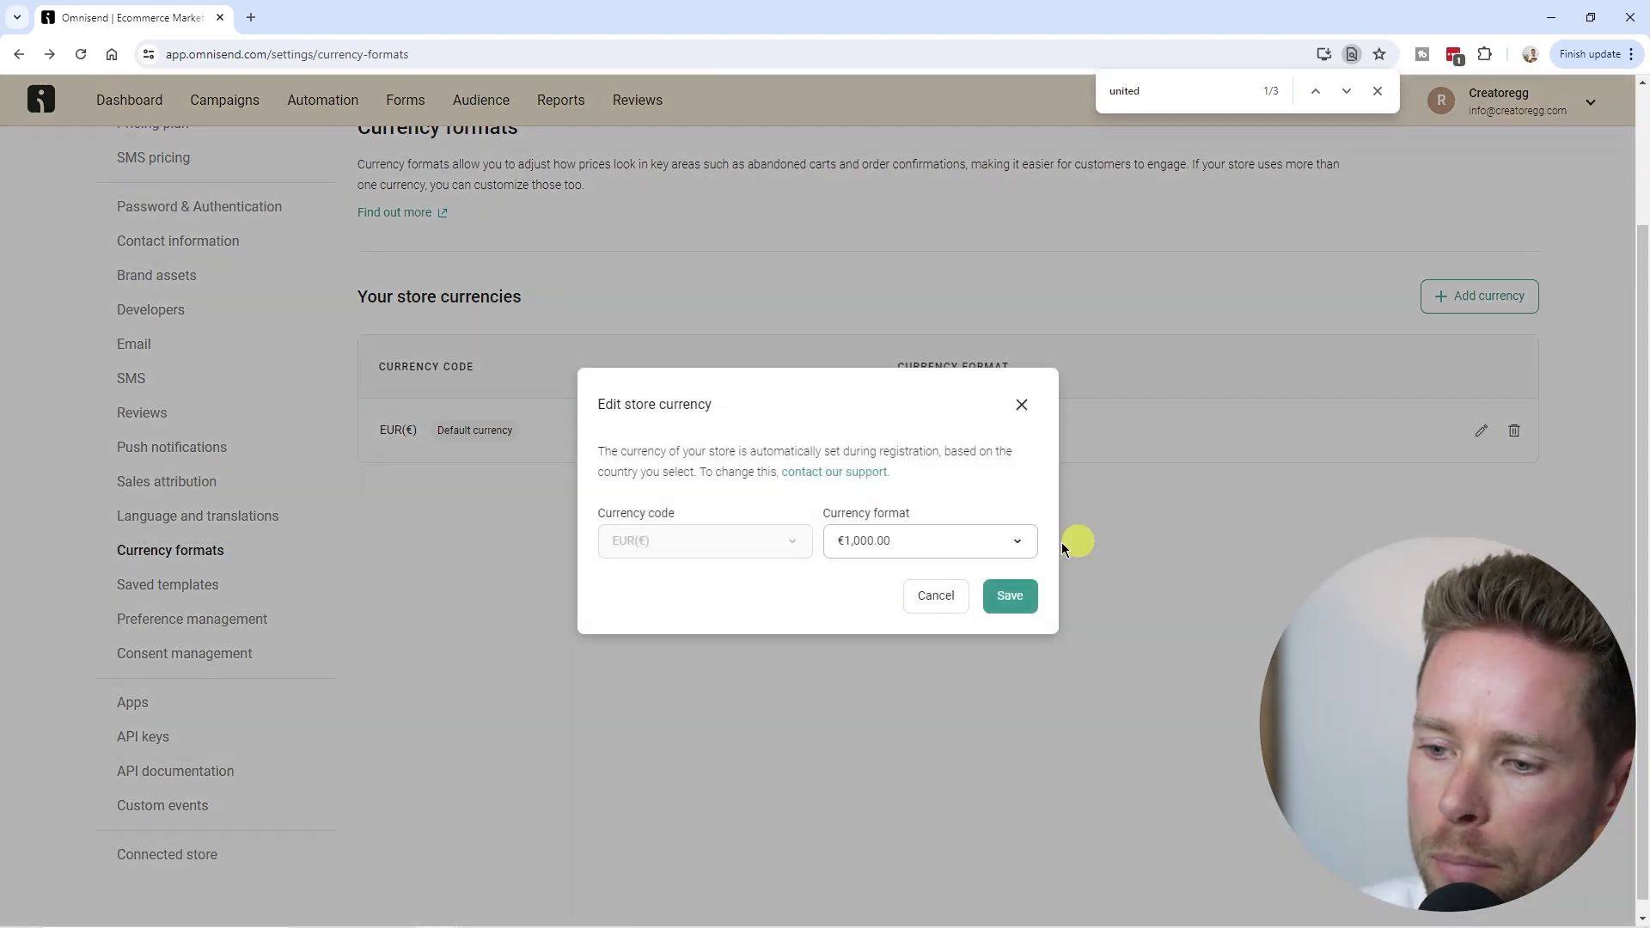
pyautogui.click(878, 543)
pyautogui.moveTo(1003, 610); pyautogui.dragTo(1004, 748)
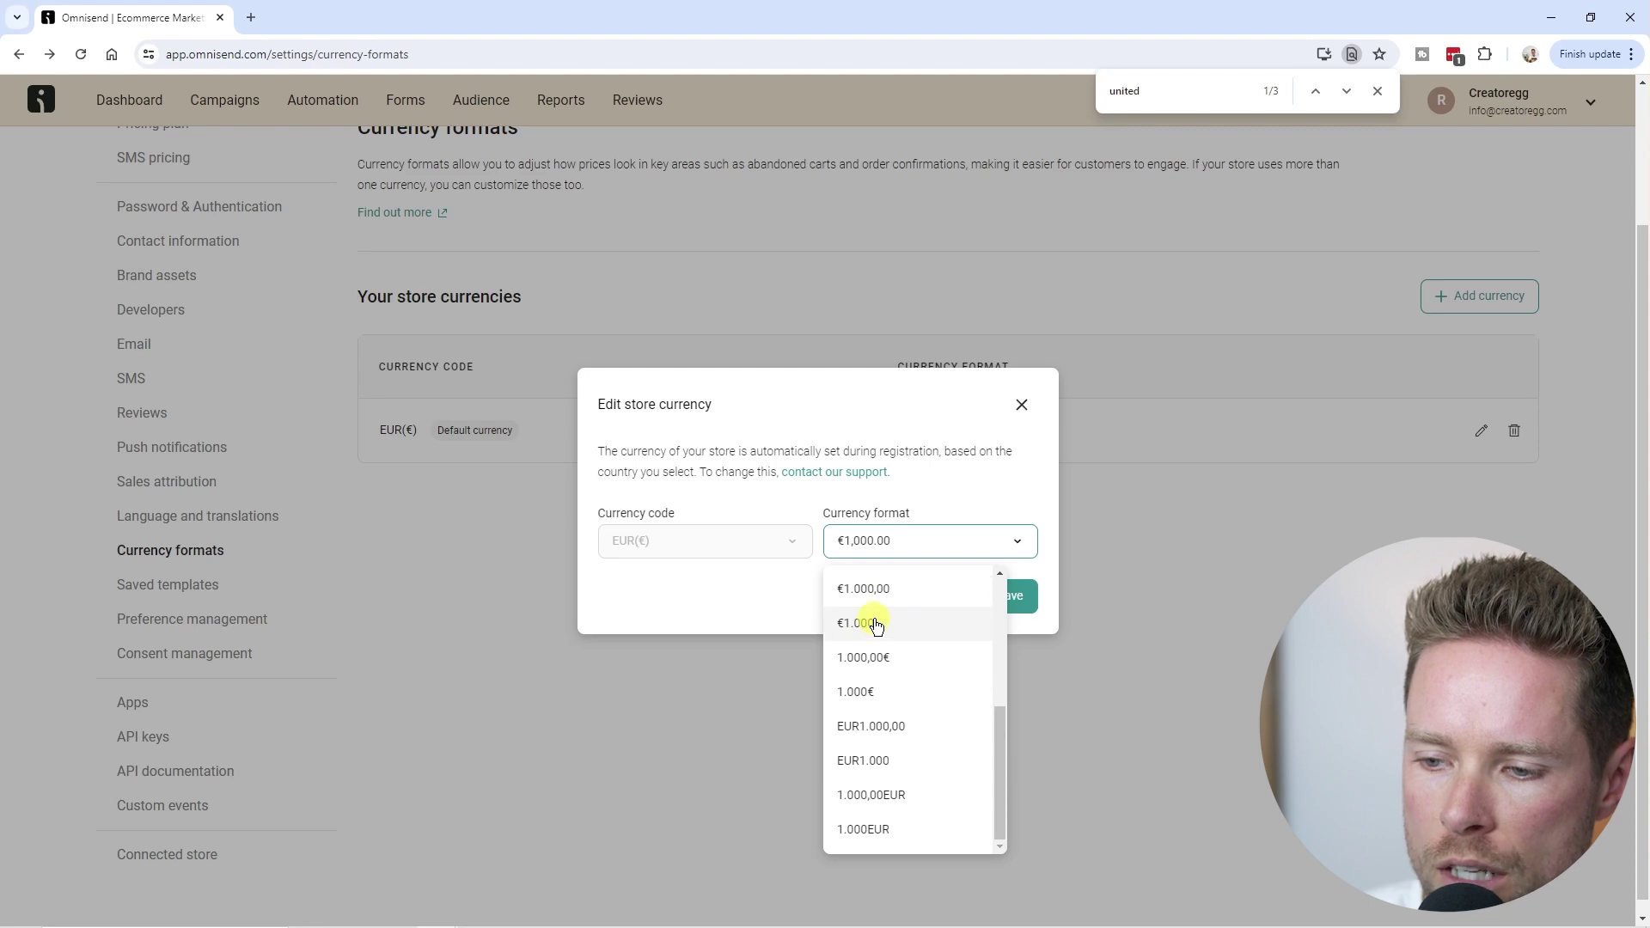
pyautogui.click(876, 623)
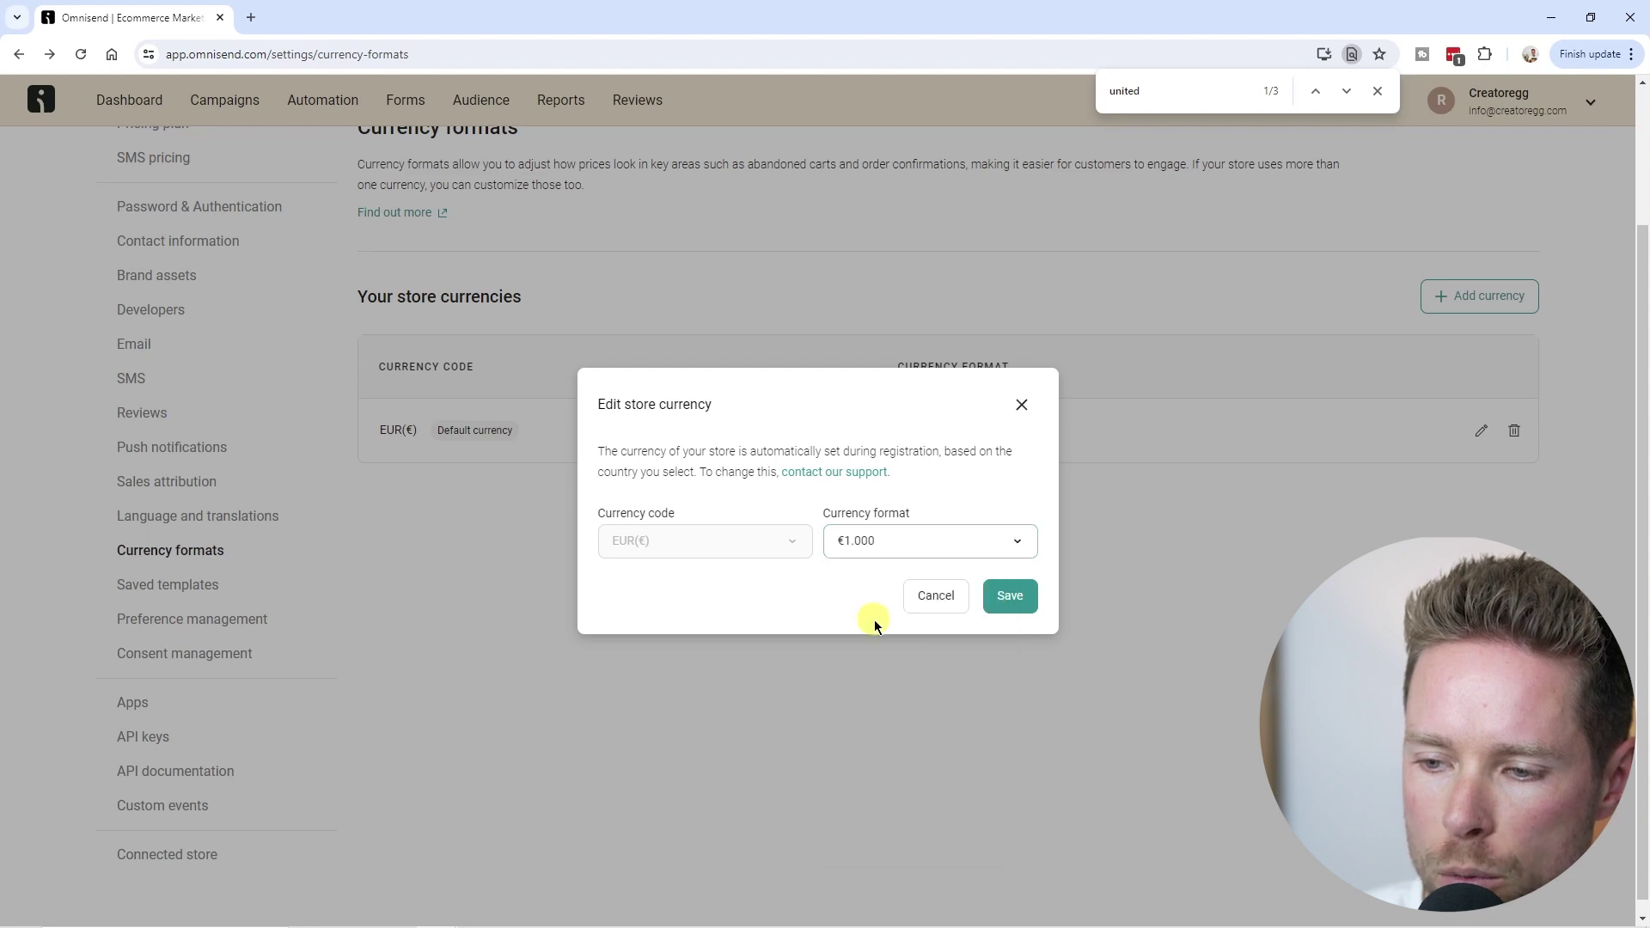
pyautogui.click(1016, 606)
# Step: Open the Saved templates settings, inspect the template import options, and cancel the import
pyautogui.click(141, 755)
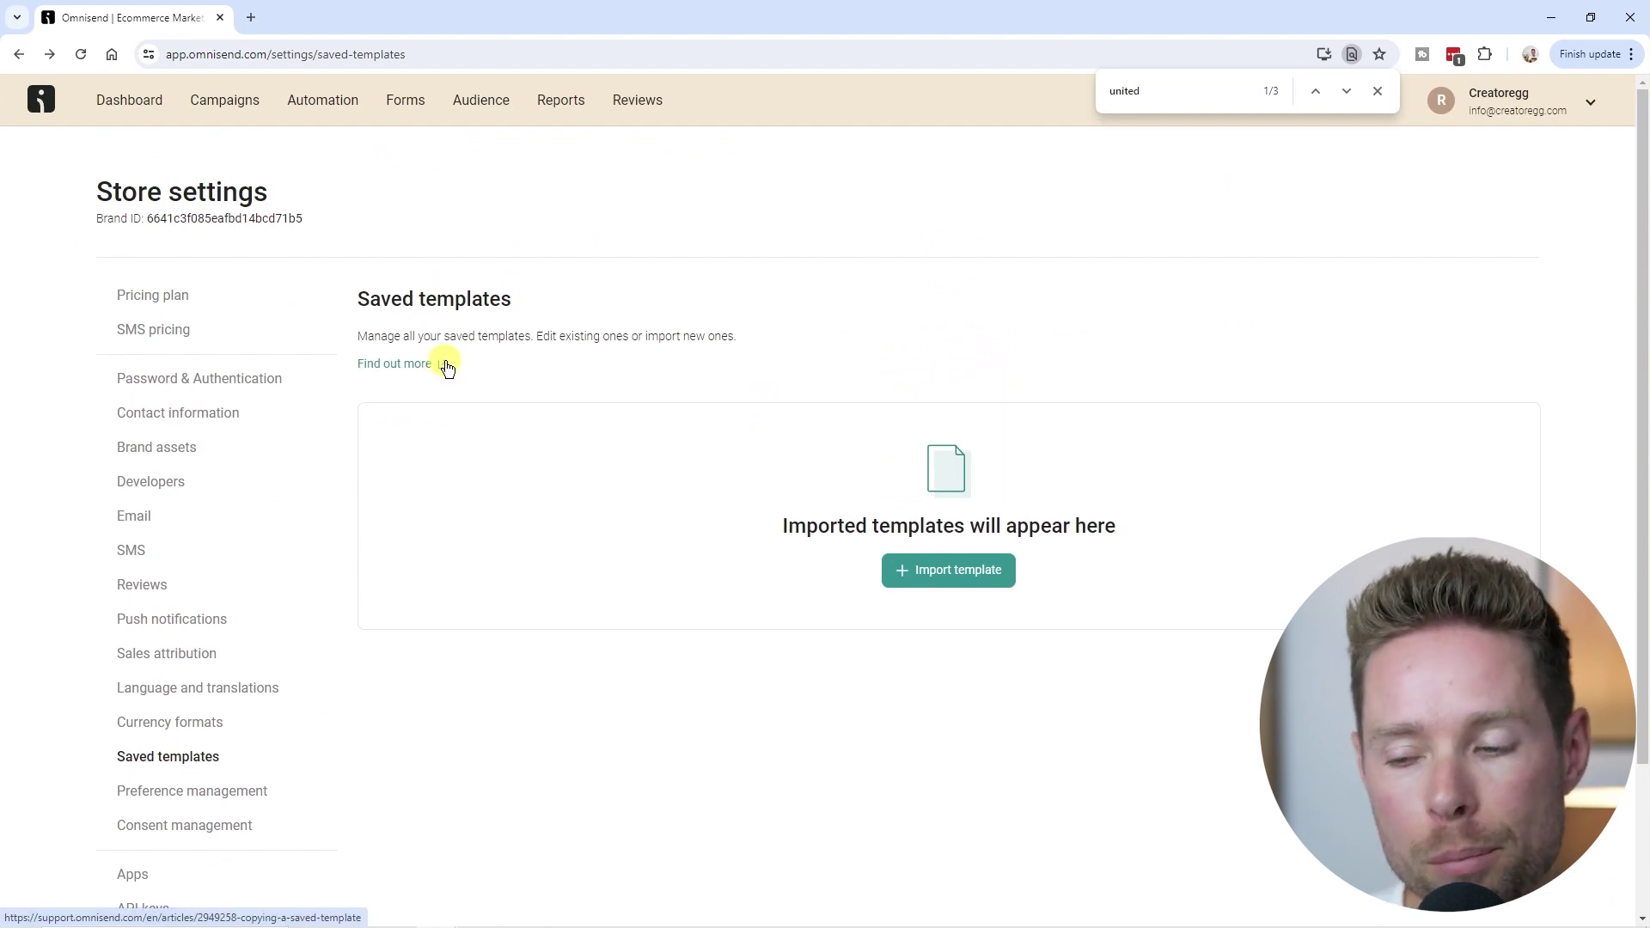
pyautogui.click(980, 570)
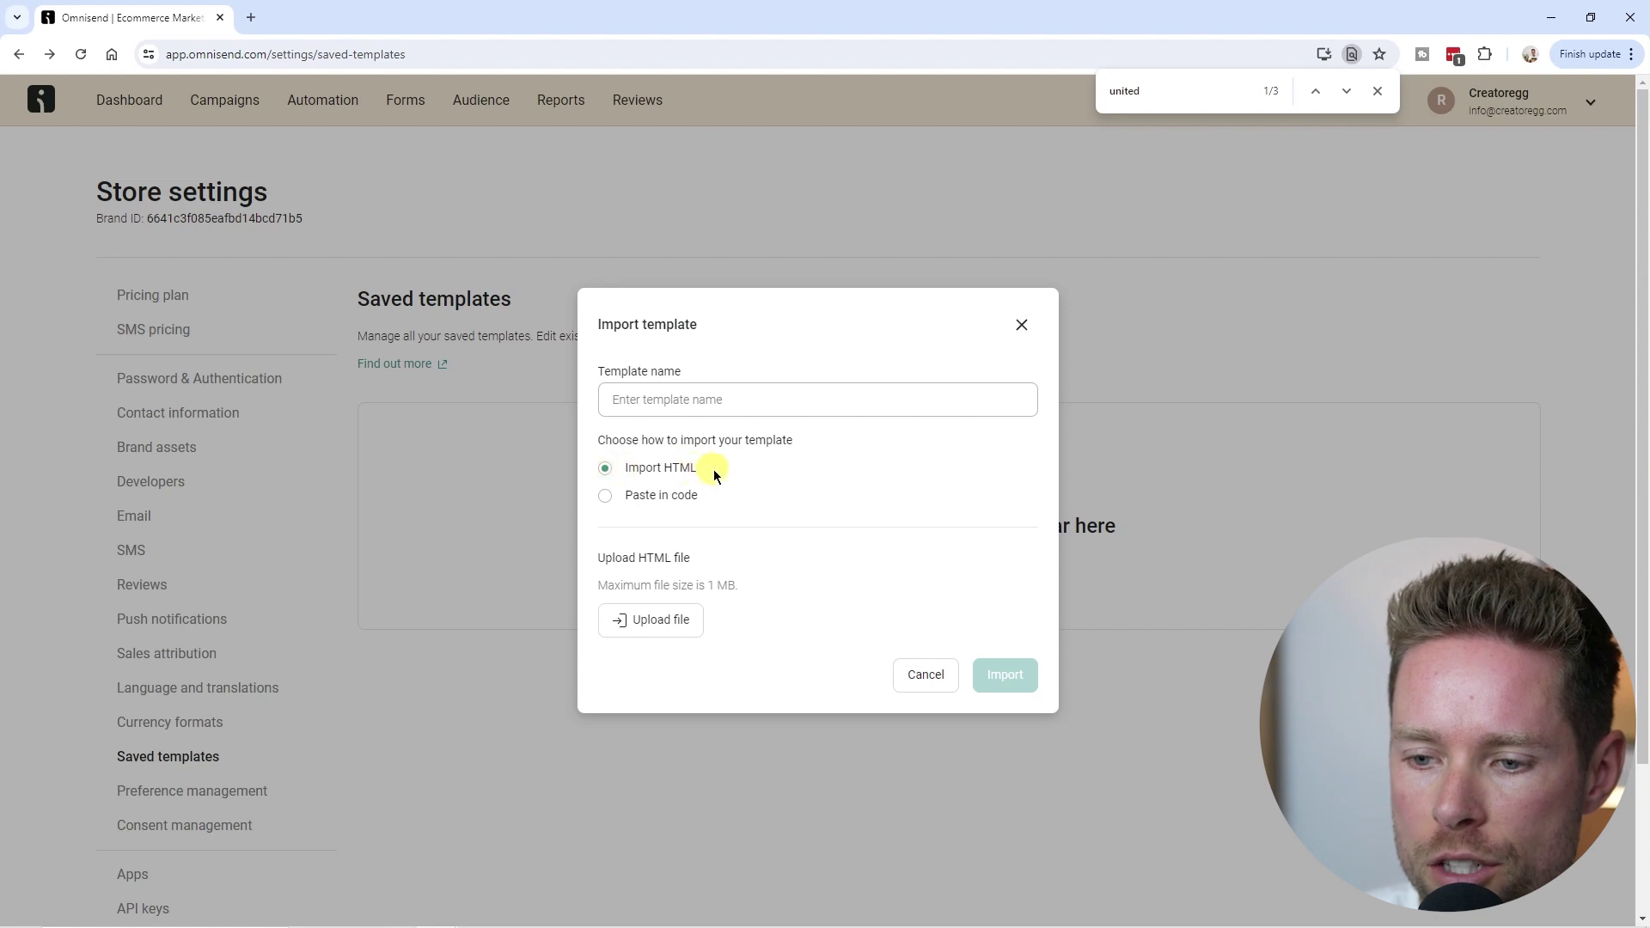
pyautogui.click(657, 495)
pyautogui.click(610, 386)
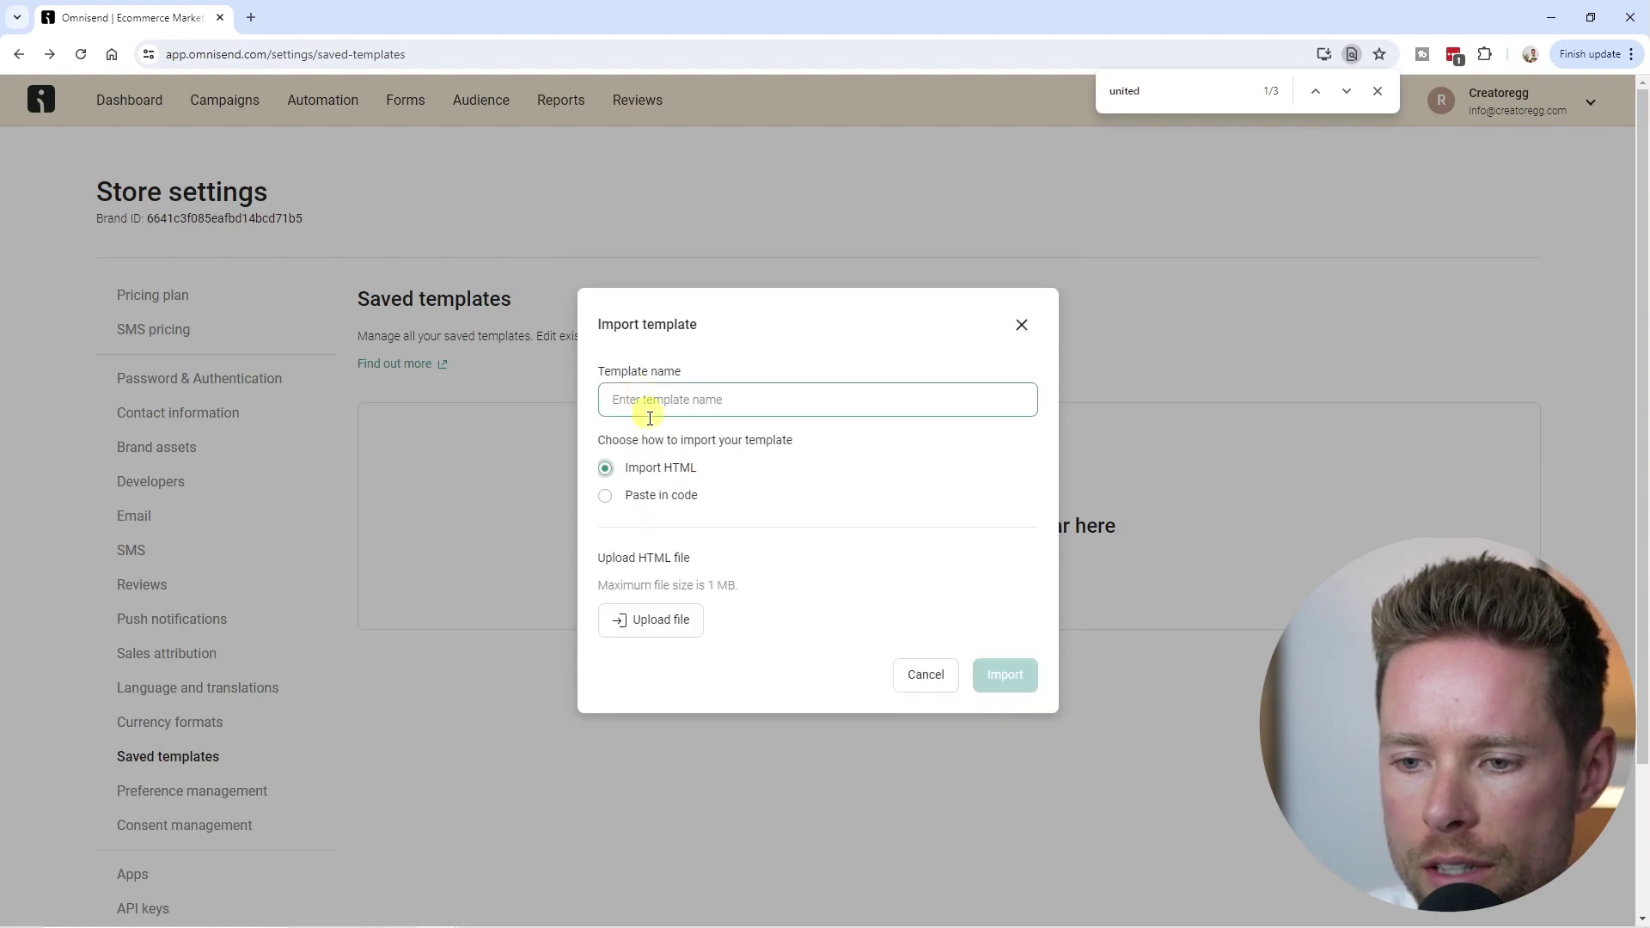
pyautogui.click(923, 675)
# Step: Open Apps from the store settings and view the WordPress collection in the App Market
pyautogui.scroll(-1, 317, 692)
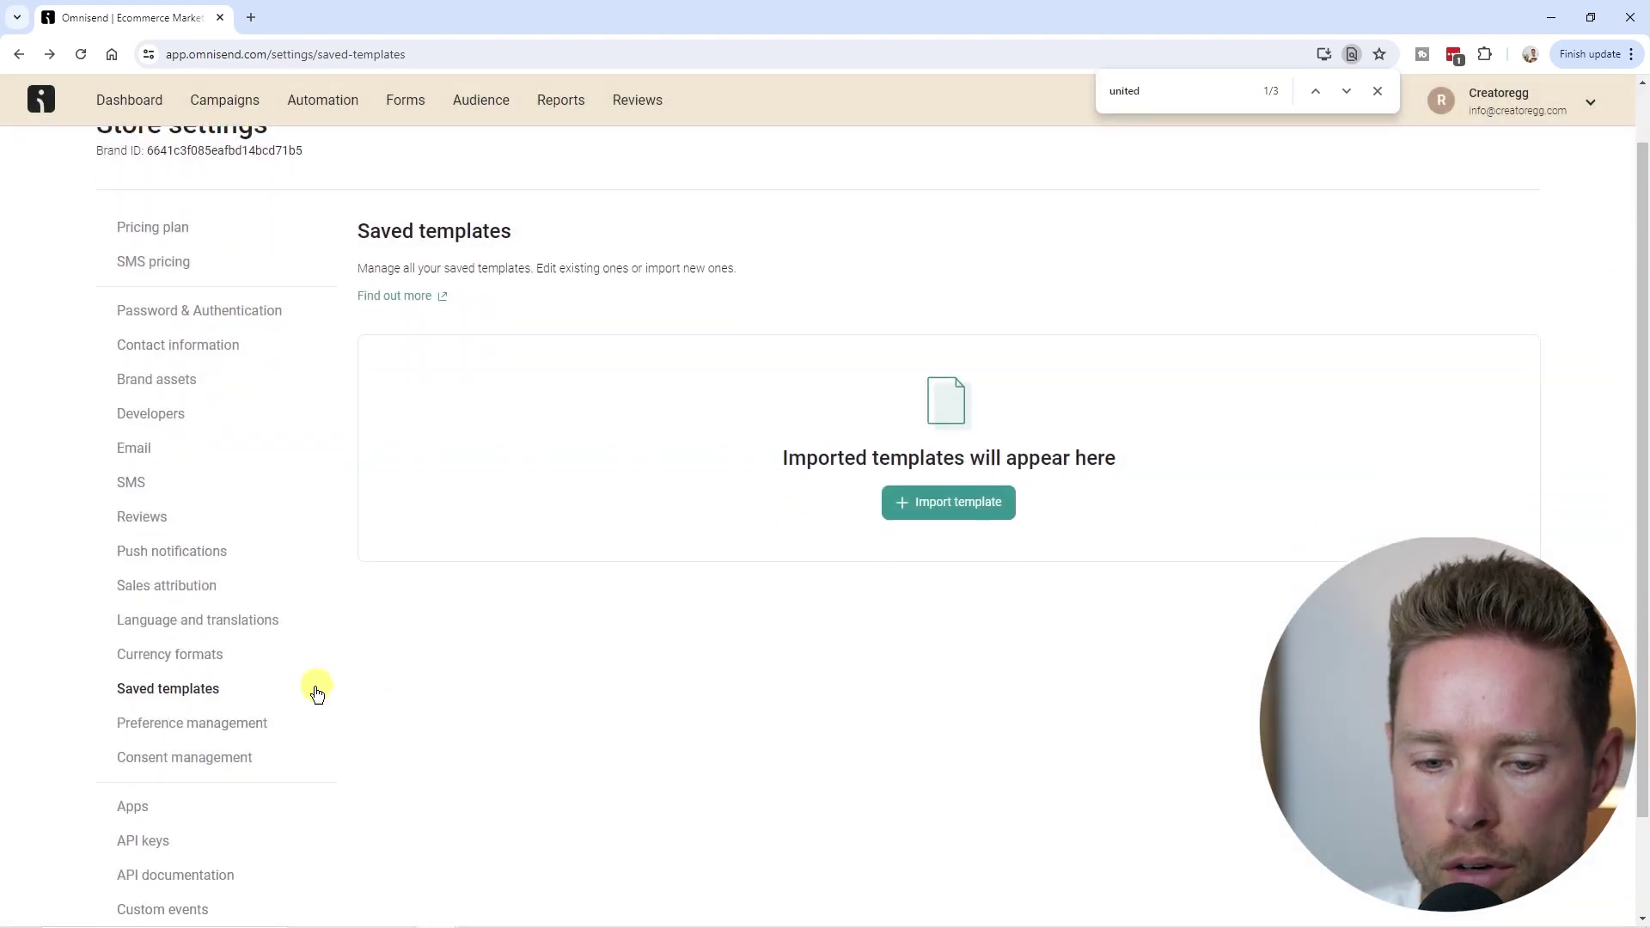
pyautogui.scroll(-1, 317, 692)
pyautogui.click(133, 692)
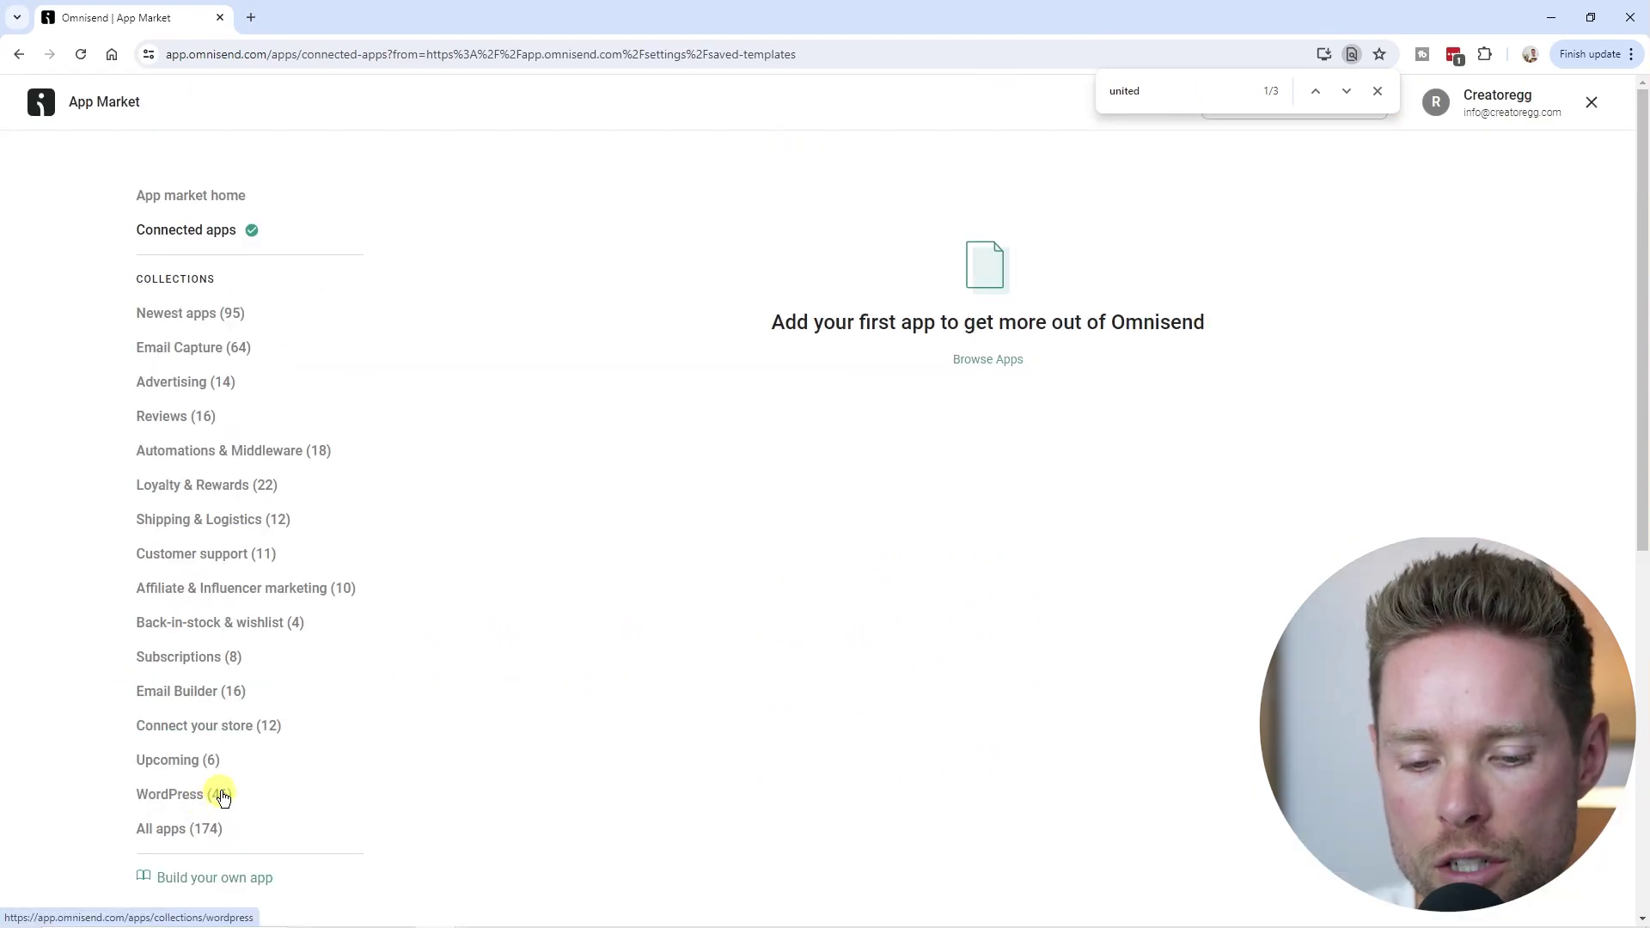
pyautogui.click(222, 796)
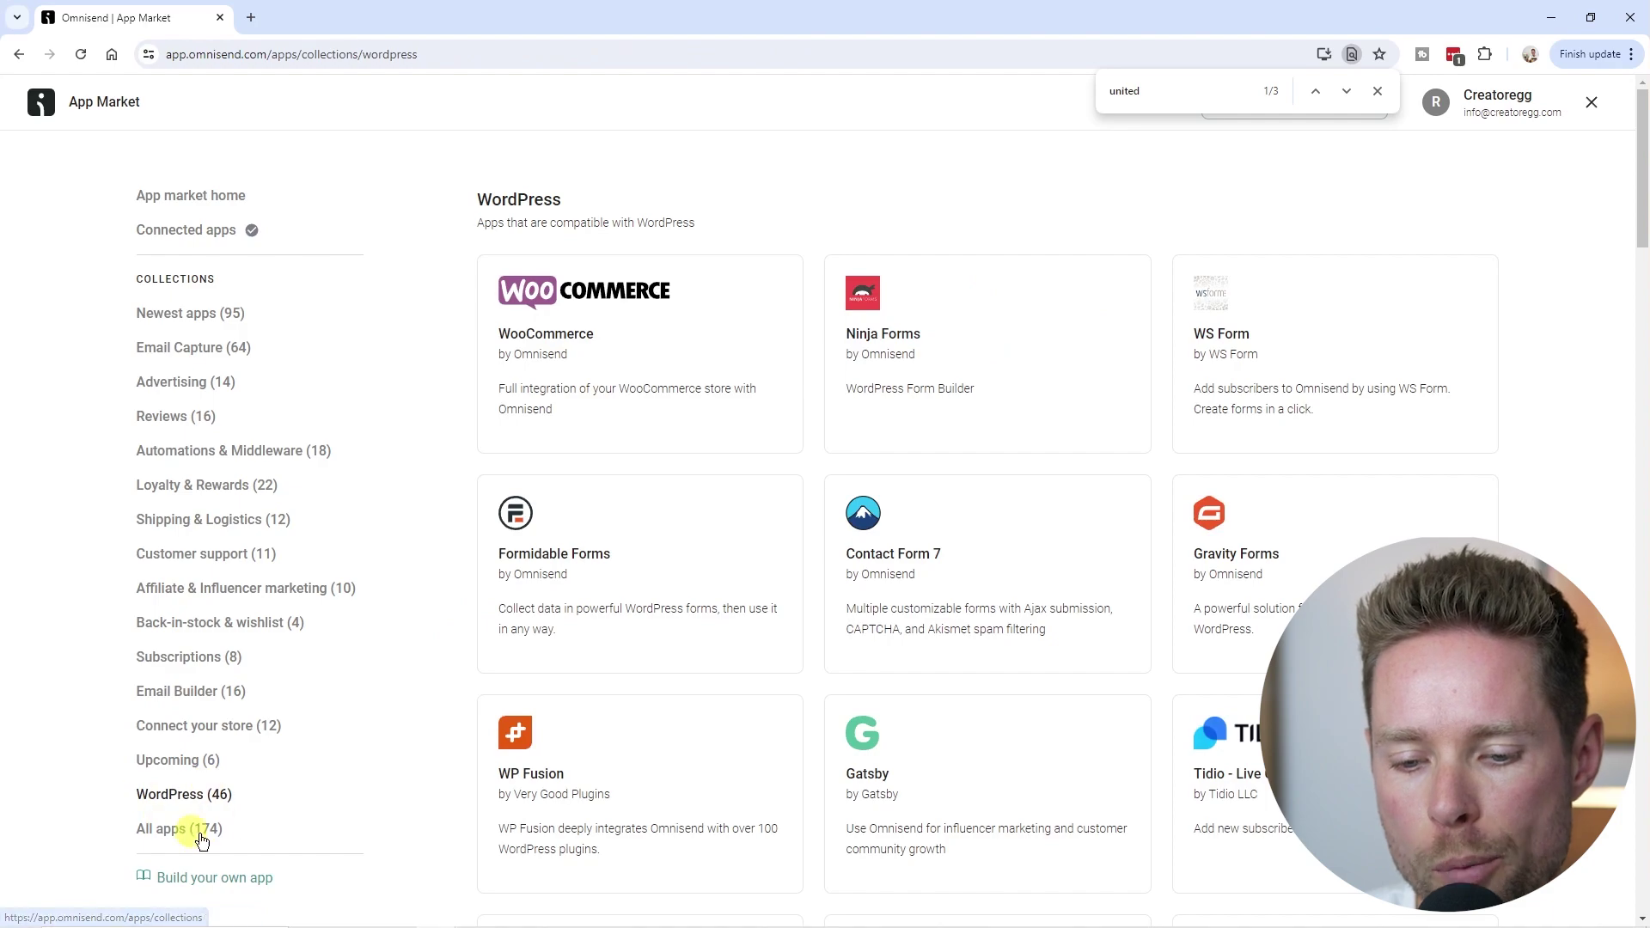
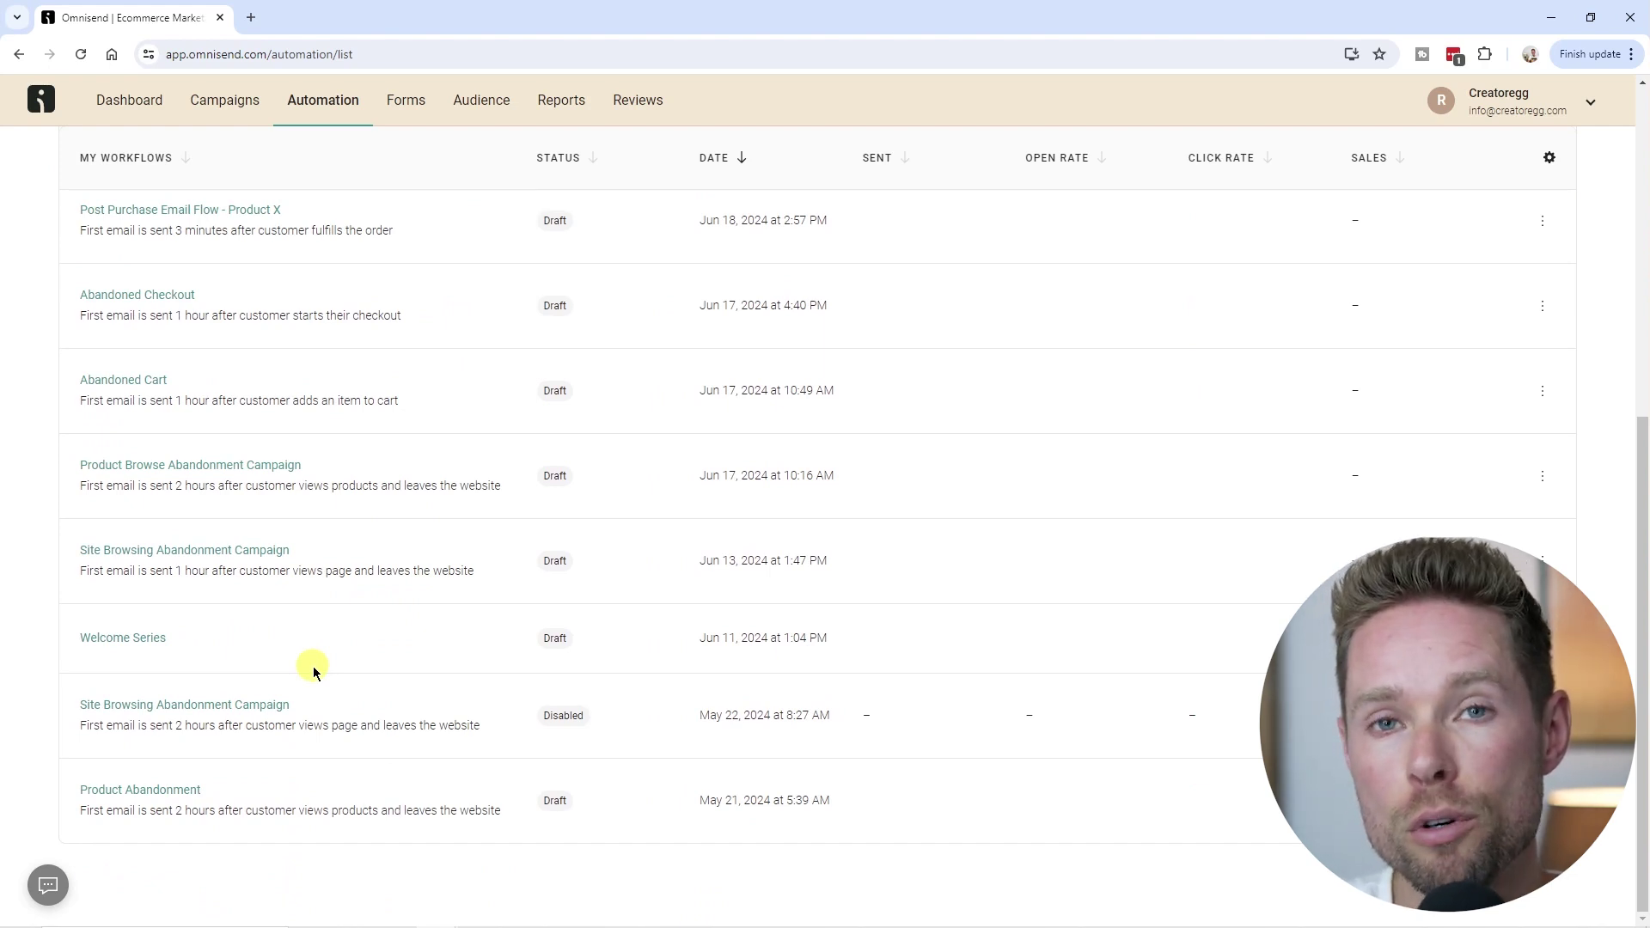
# Step: Open the Welcome workflow in the automation list, expand its trigger filters, and review its sequence of messages and delays
pyautogui.scroll(7, 313, 666)
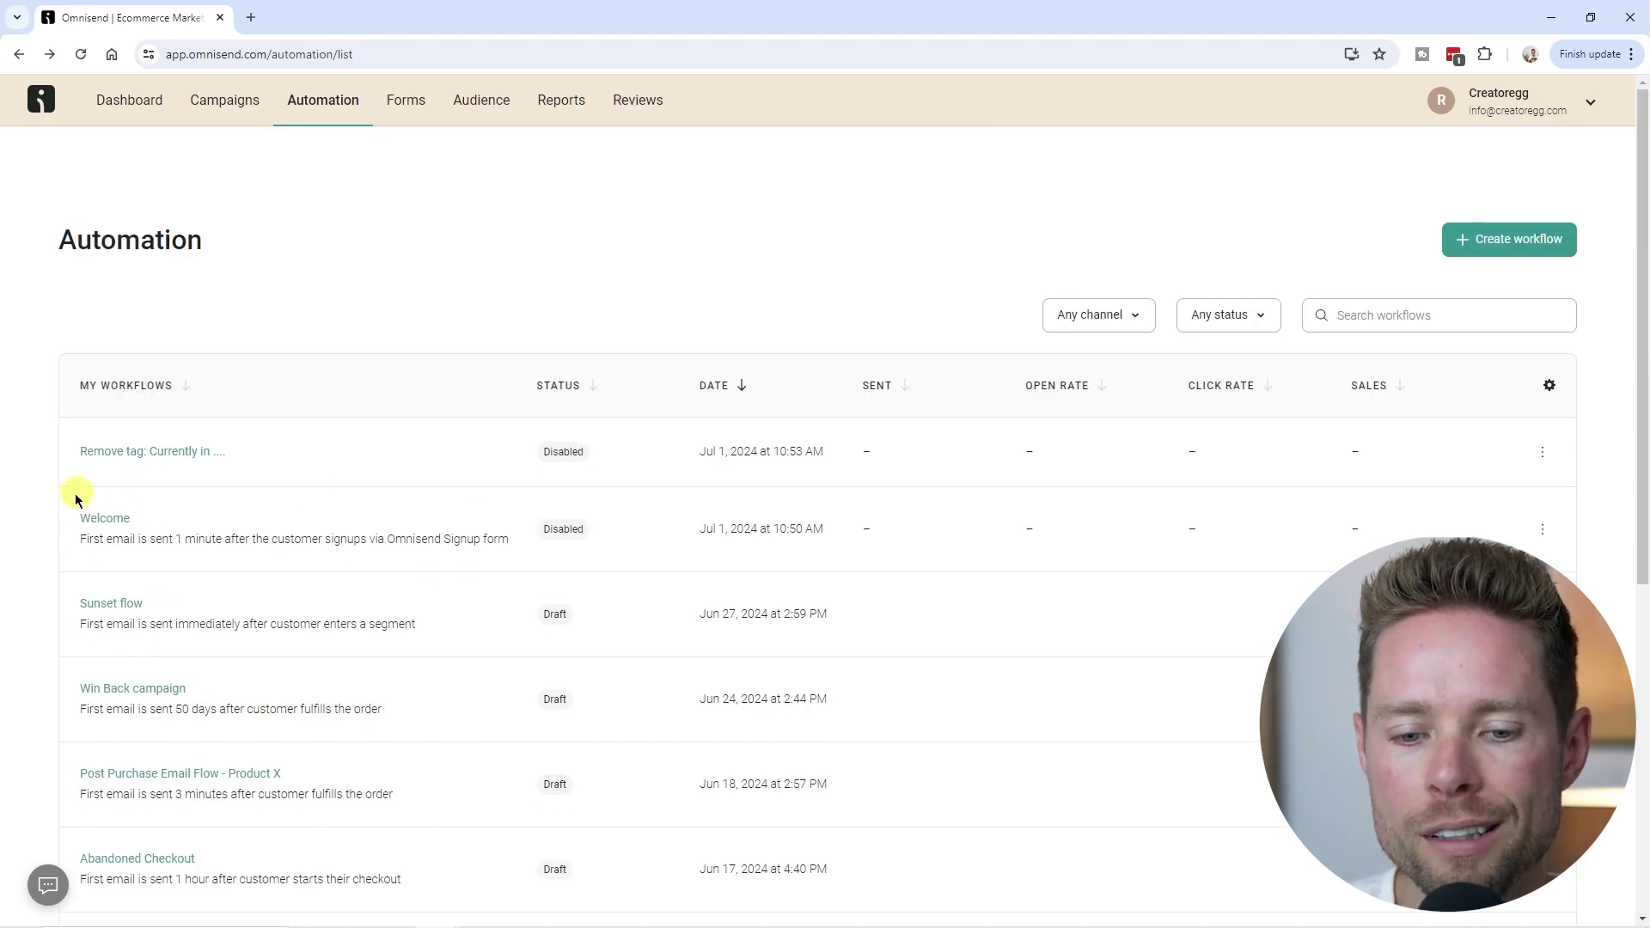
pyautogui.click(120, 521)
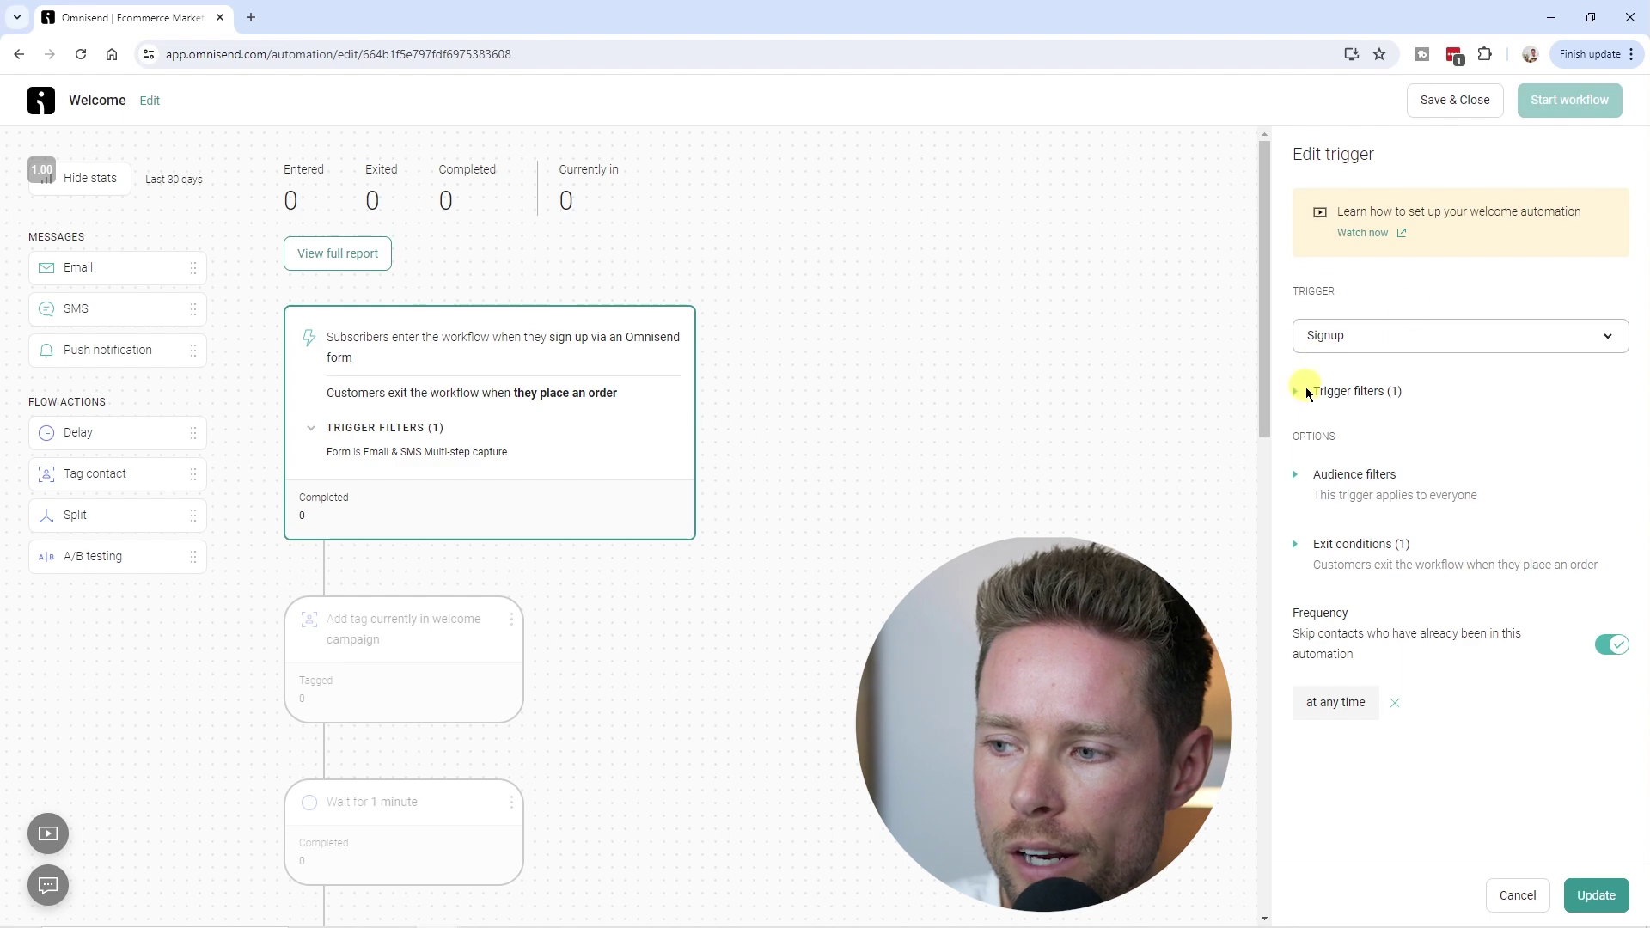
pyautogui.click(1306, 393)
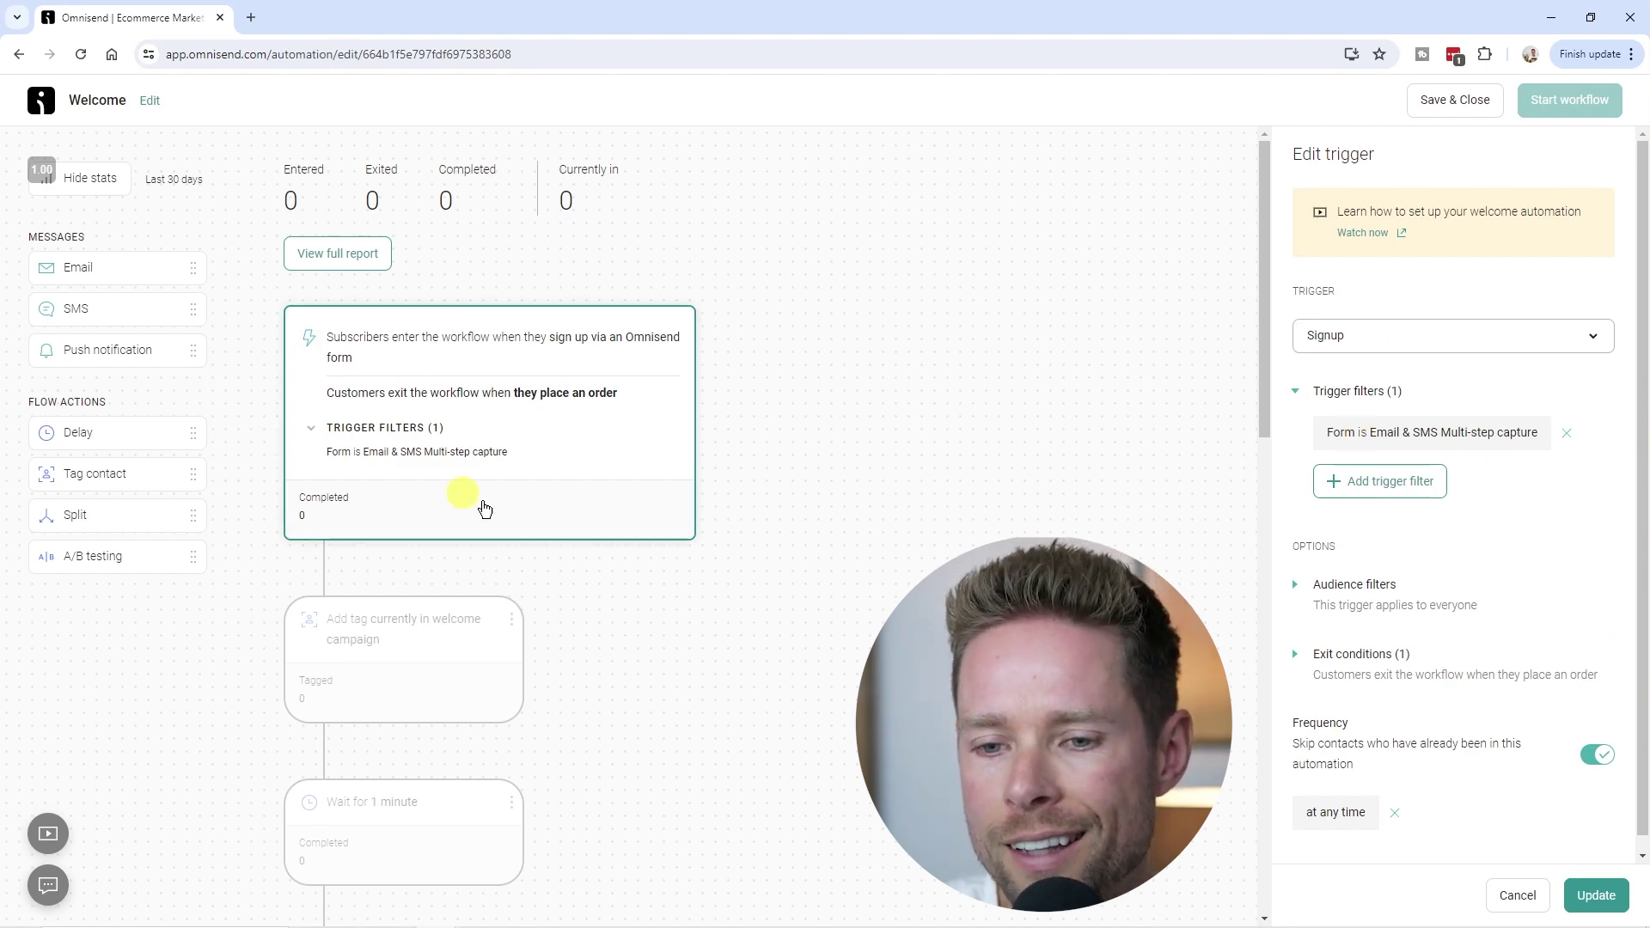
pyautogui.scroll(-1, 469, 513)
pyautogui.scroll(-6, 469, 513)
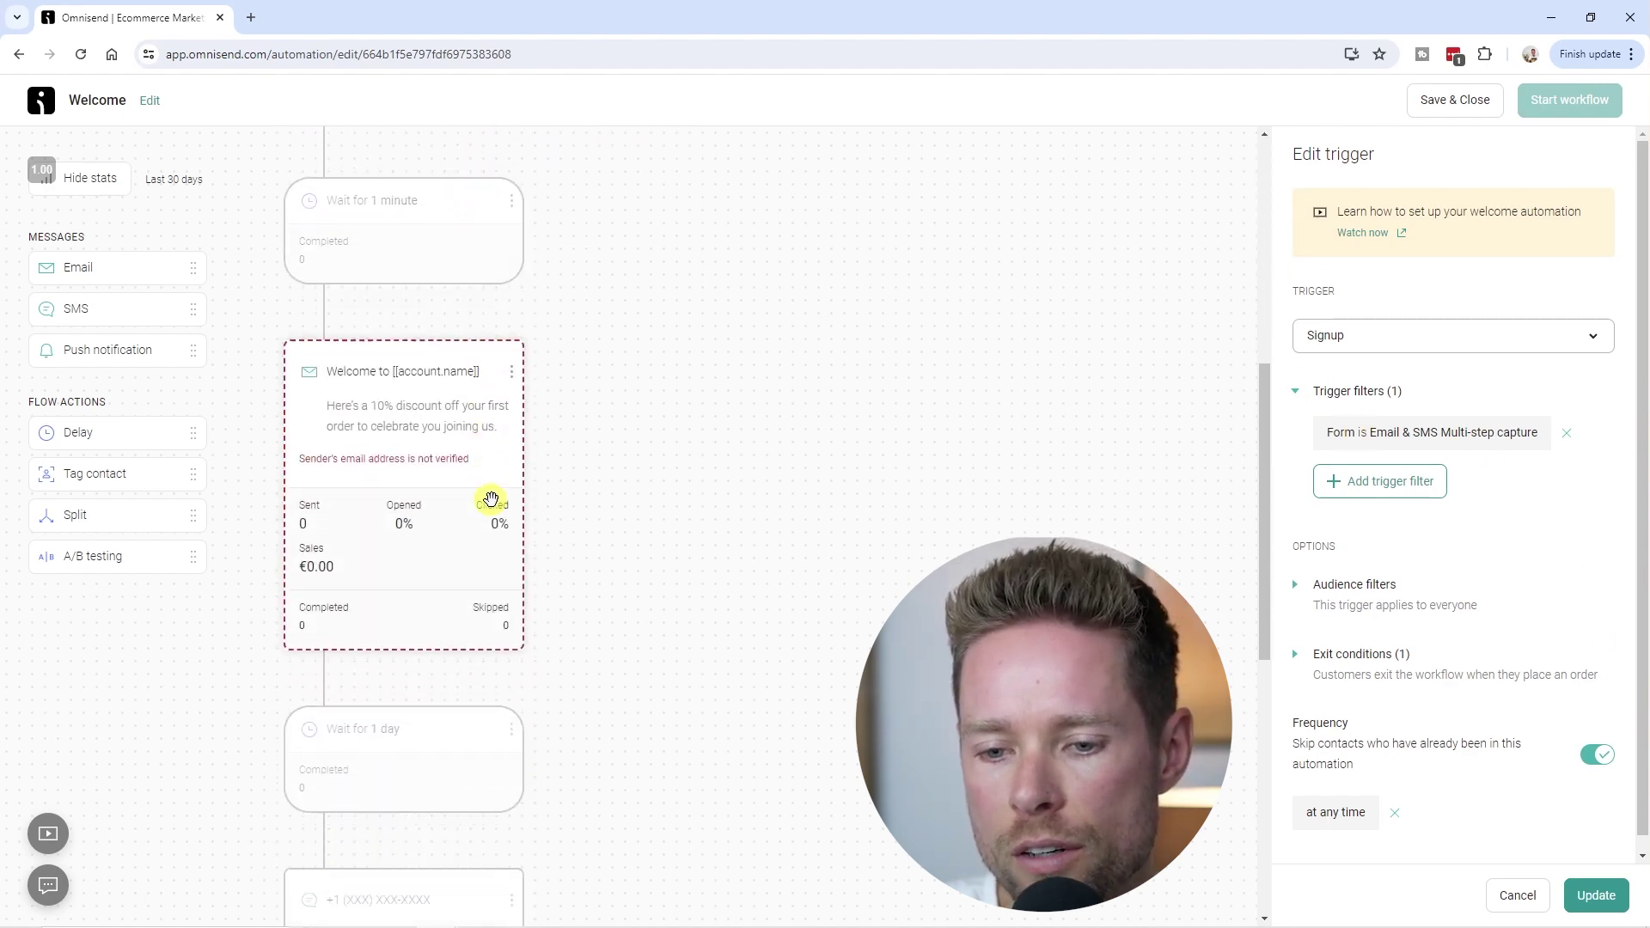
pyautogui.scroll(-2, 378, 348)
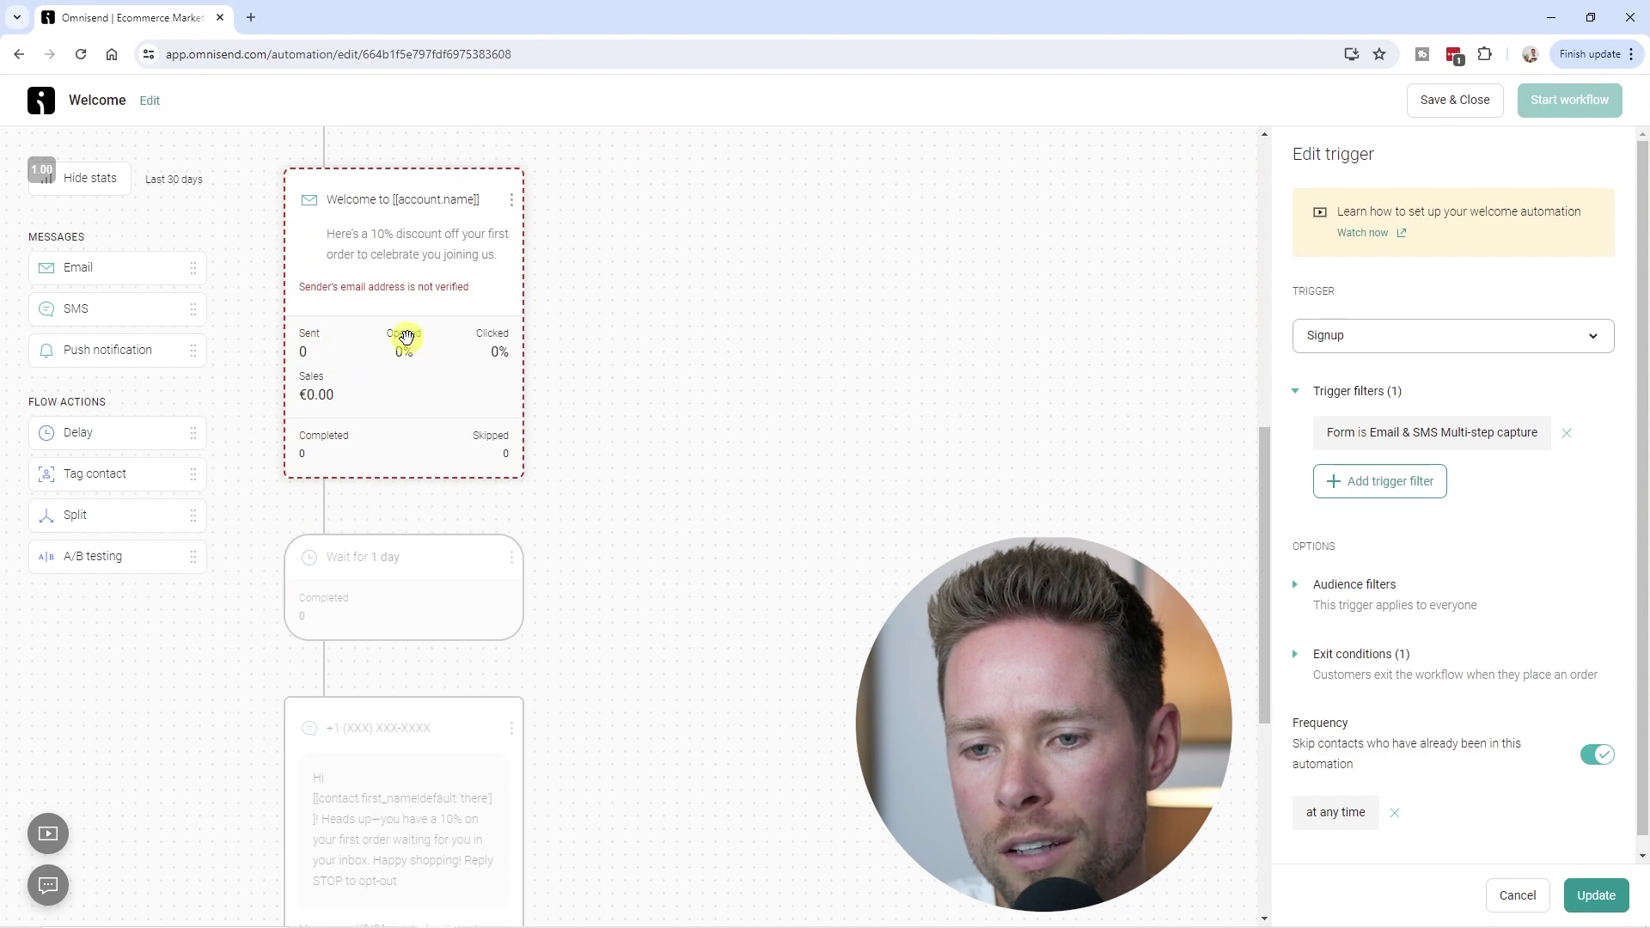
pyautogui.scroll(-5, 407, 336)
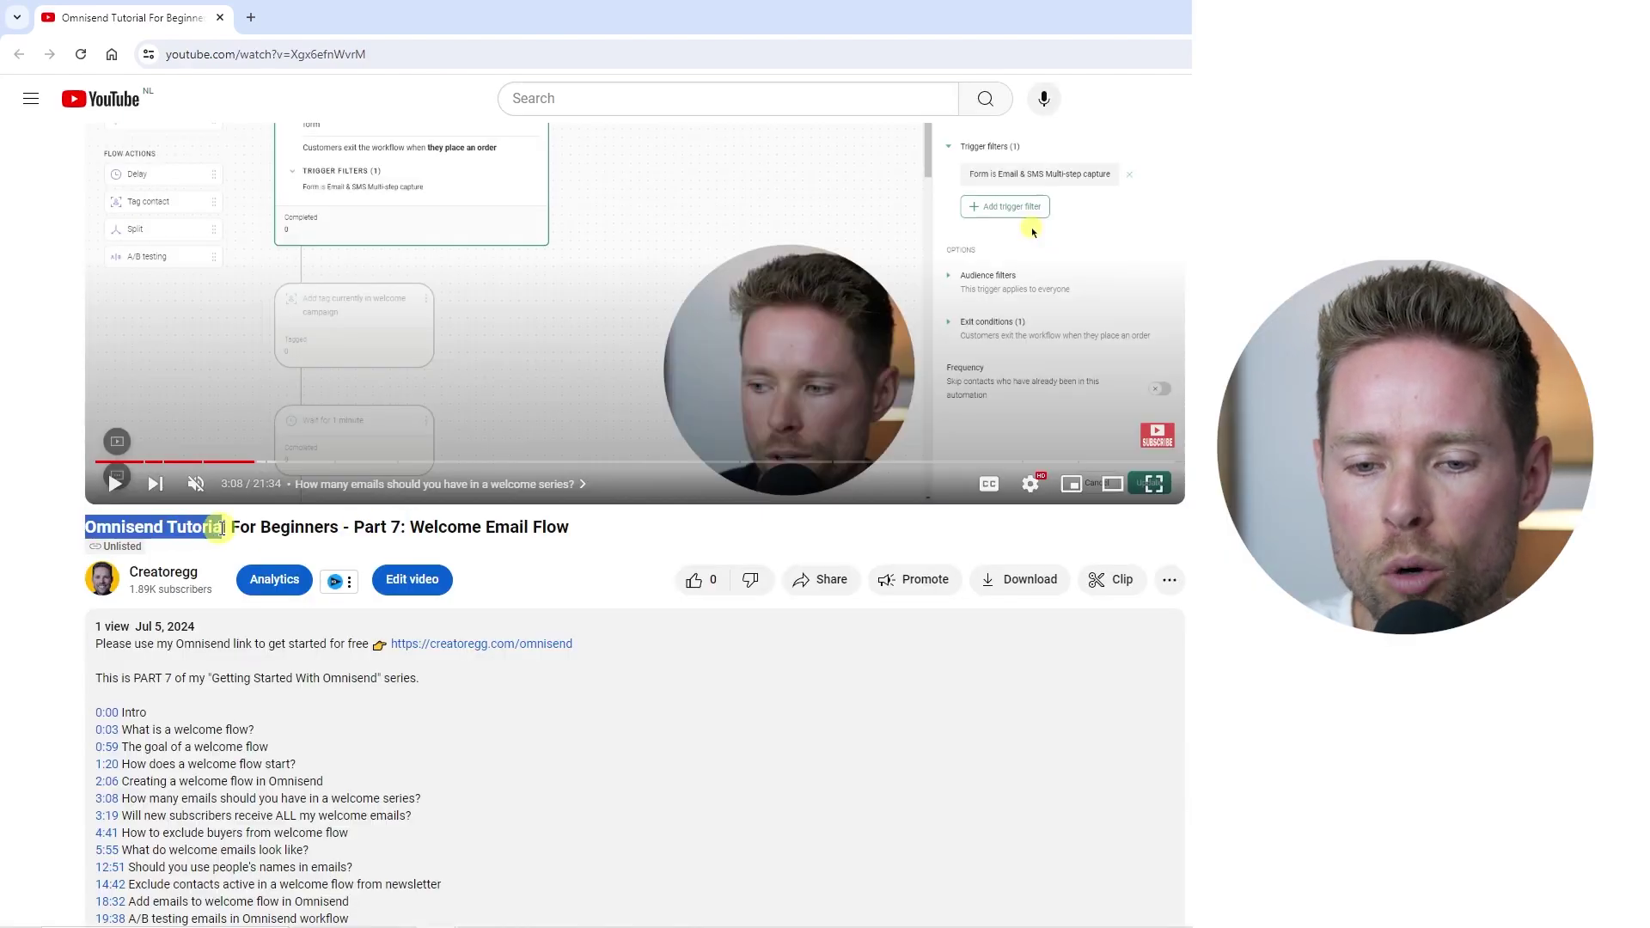
# Step: View the title and chapter list of the YouTube tutorial Part 7: Welcome Email Flow
pyautogui.moveTo(577, 537); pyautogui.dragTo(412, 526)
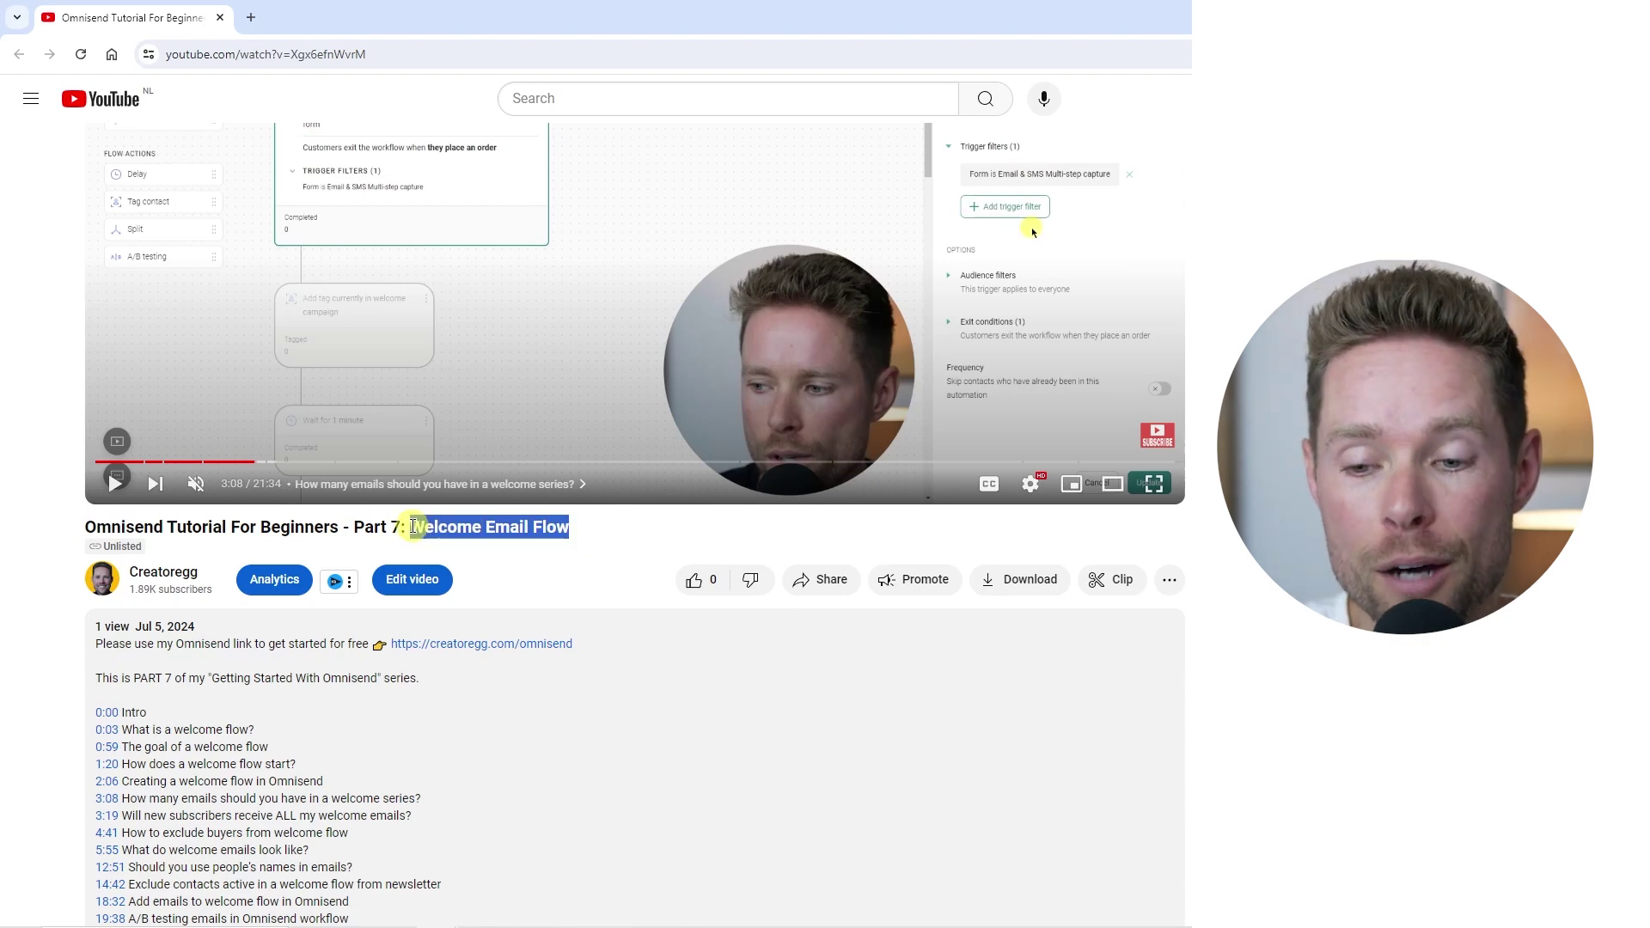
pyautogui.scroll(-2, 413, 526)
pyautogui.moveTo(349, 747); pyautogui.dragTo(96, 539)
pyautogui.click(244, 584)
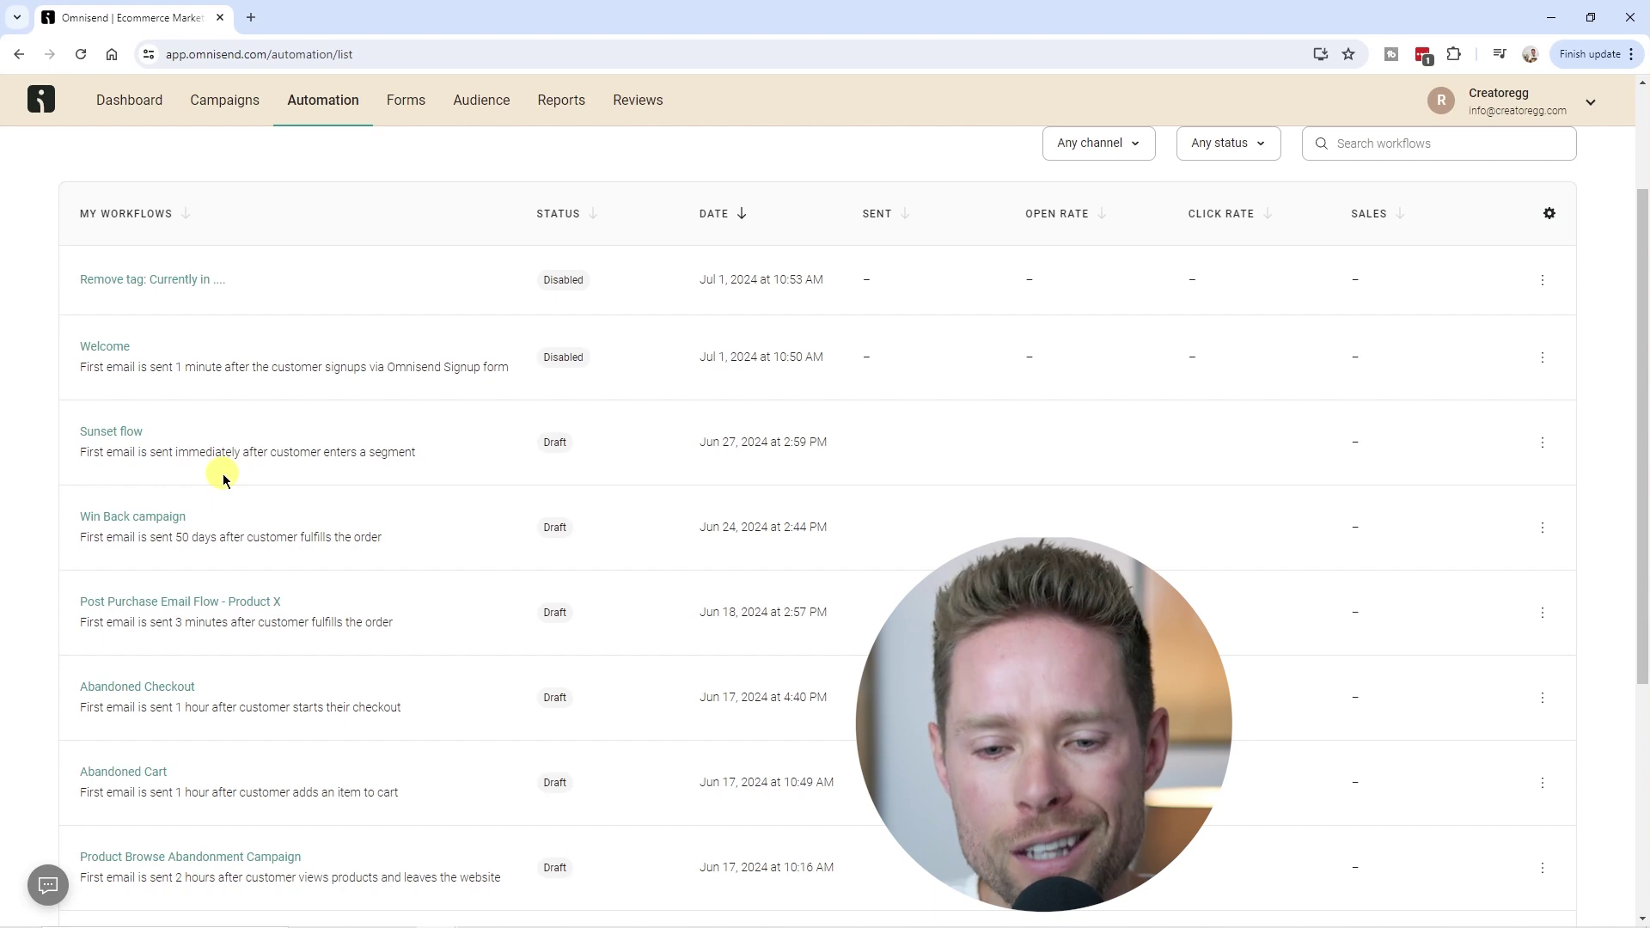
# Step: Review the abandonment, post-purchase, win-back and sunset workflows in the automation list
pyautogui.scroll(-5, 225, 474)
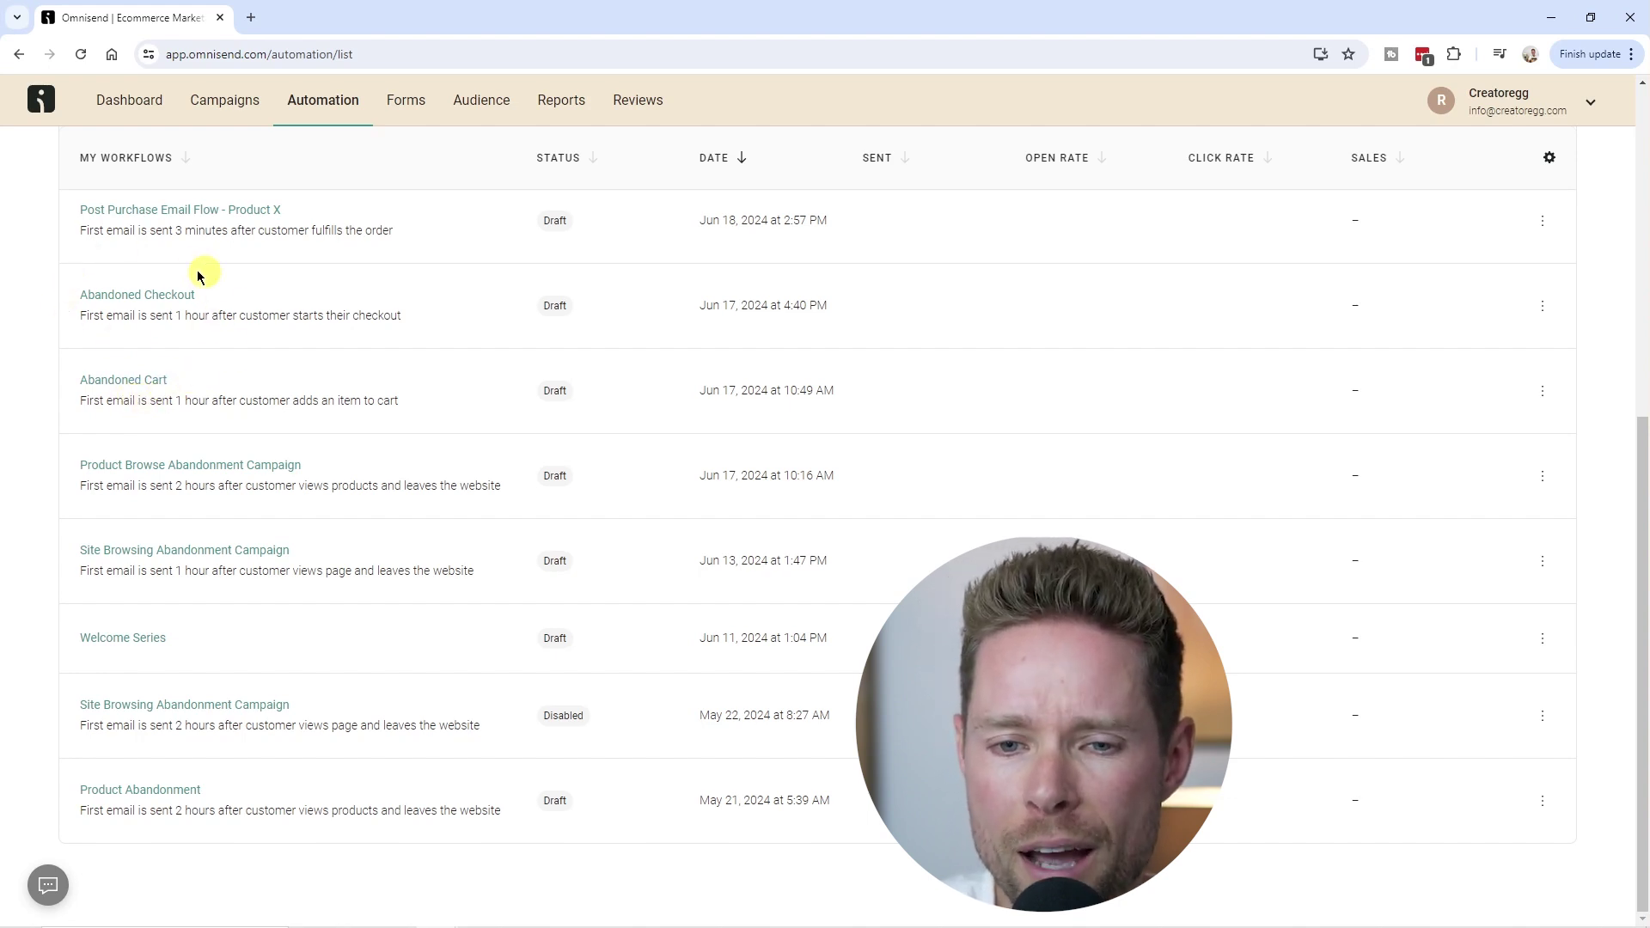
pyautogui.scroll(2, 140, 368)
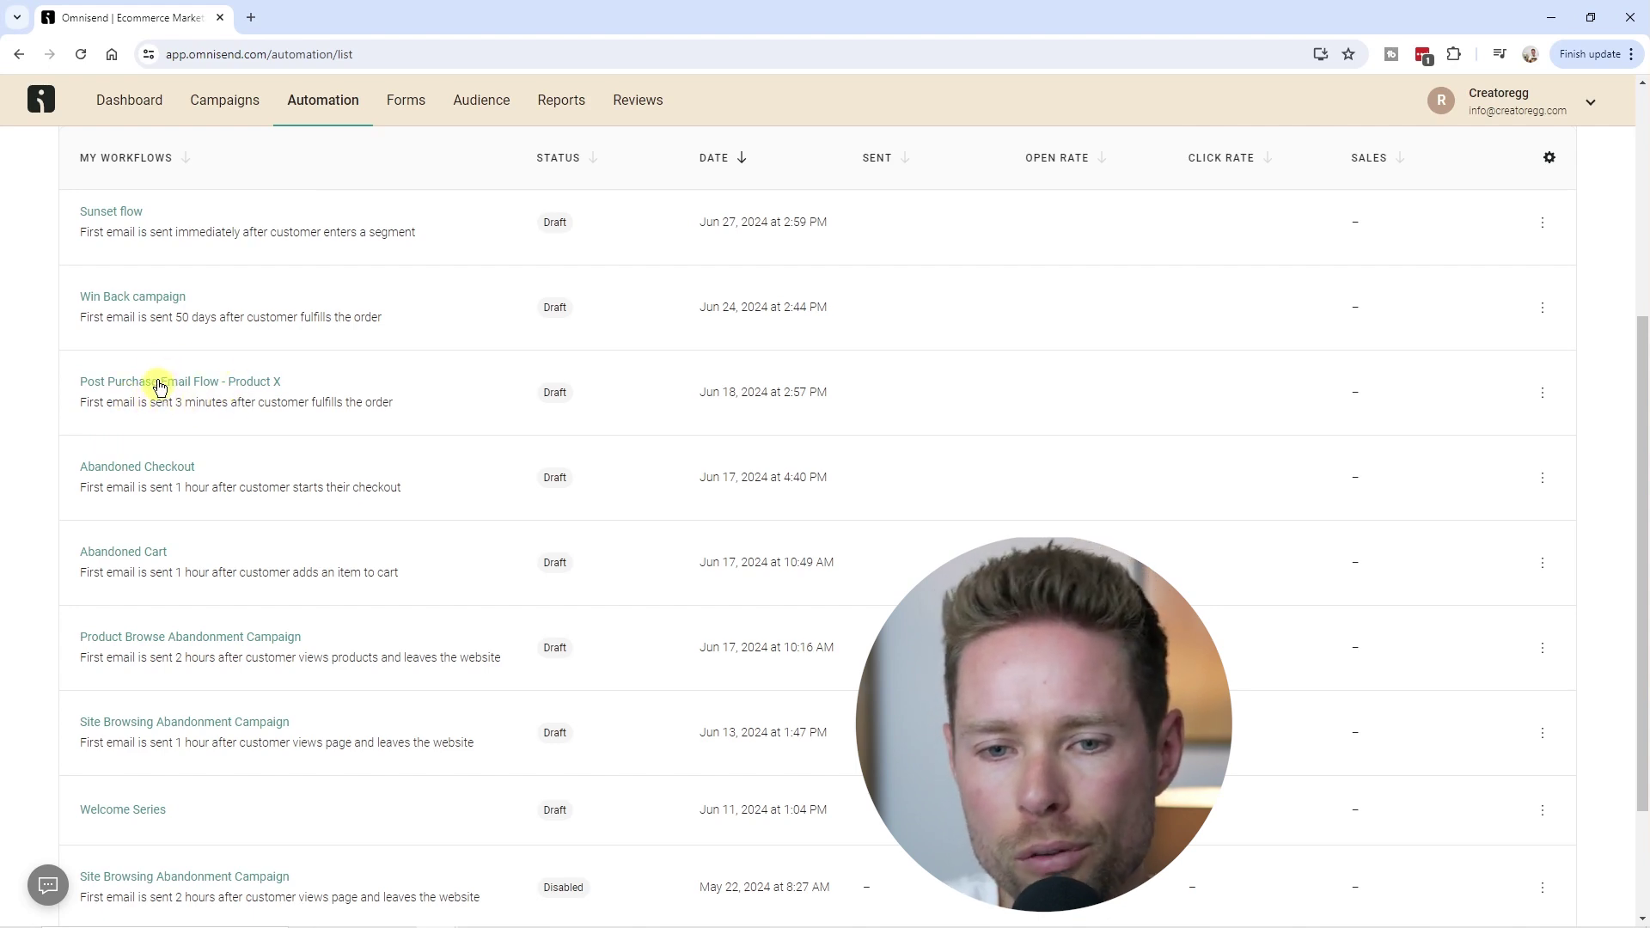
pyautogui.scroll(1, 108, 311)
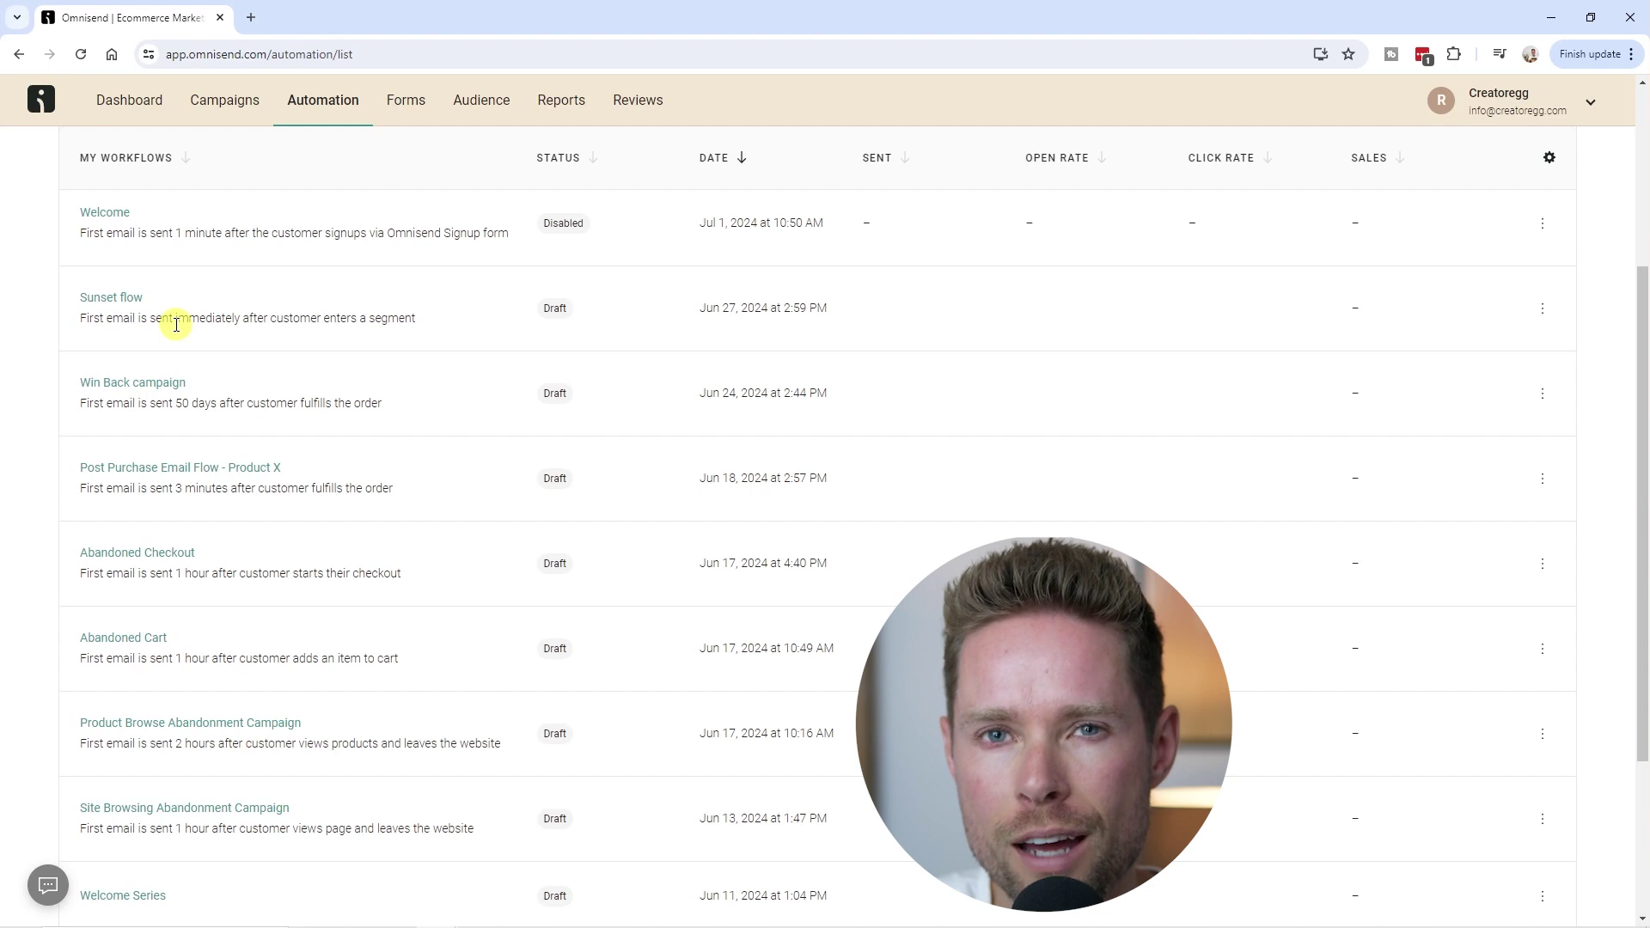
# Step: Open the popup Form 1 - Desktop from the forms list and view its second step
pyautogui.click(413, 98)
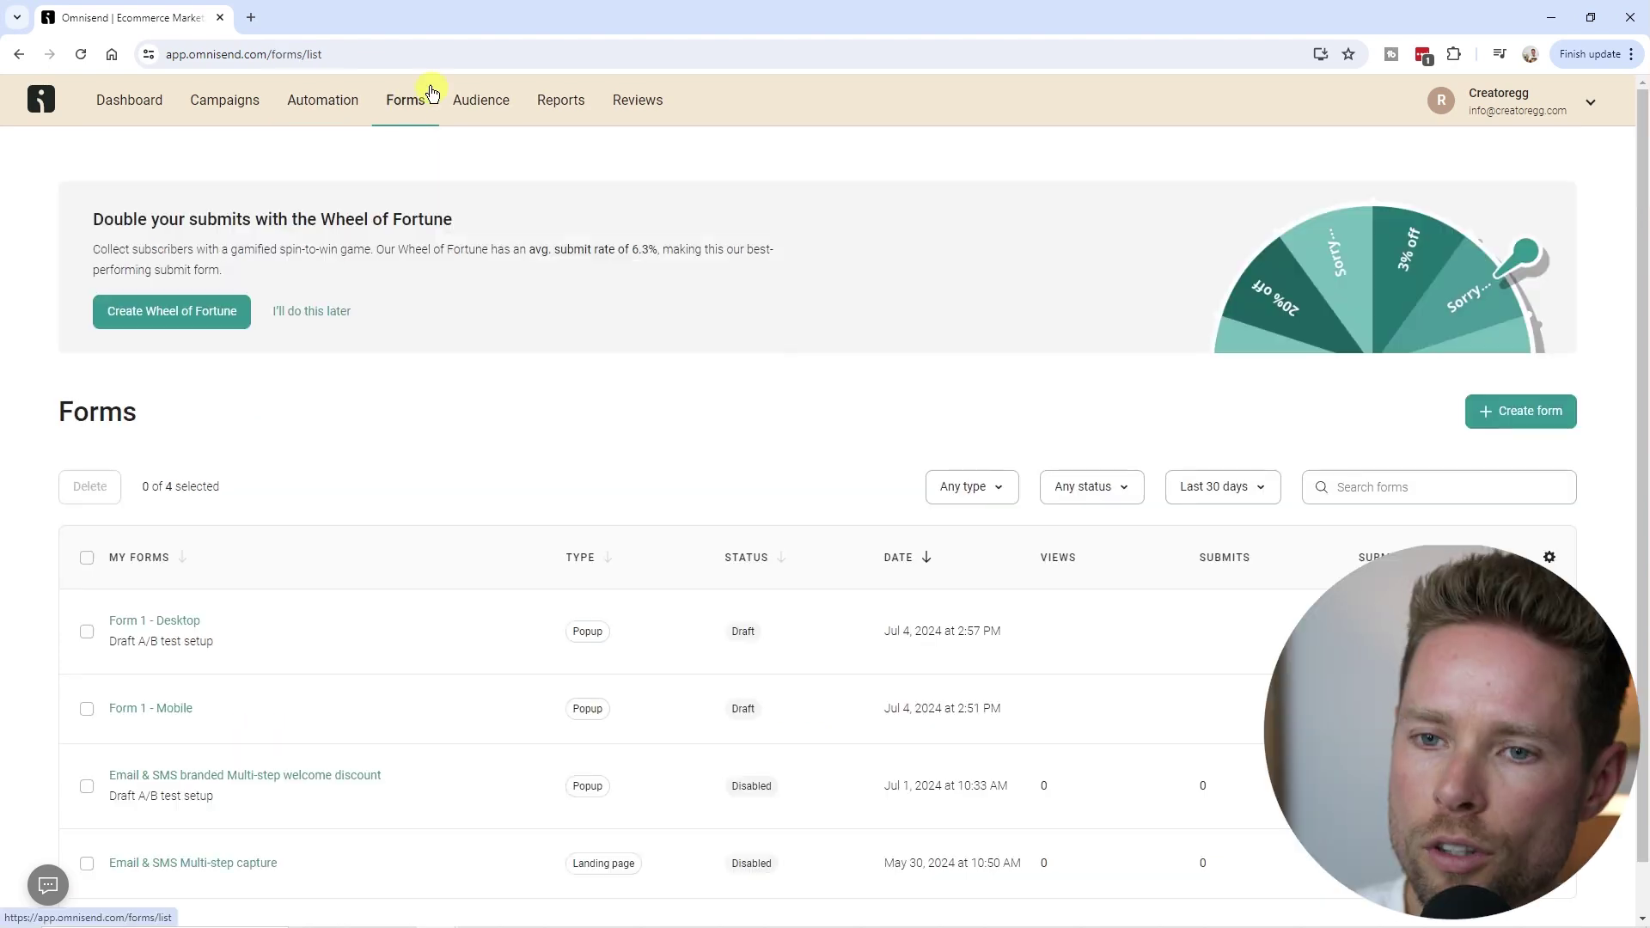
pyautogui.scroll(-1, 324, 462)
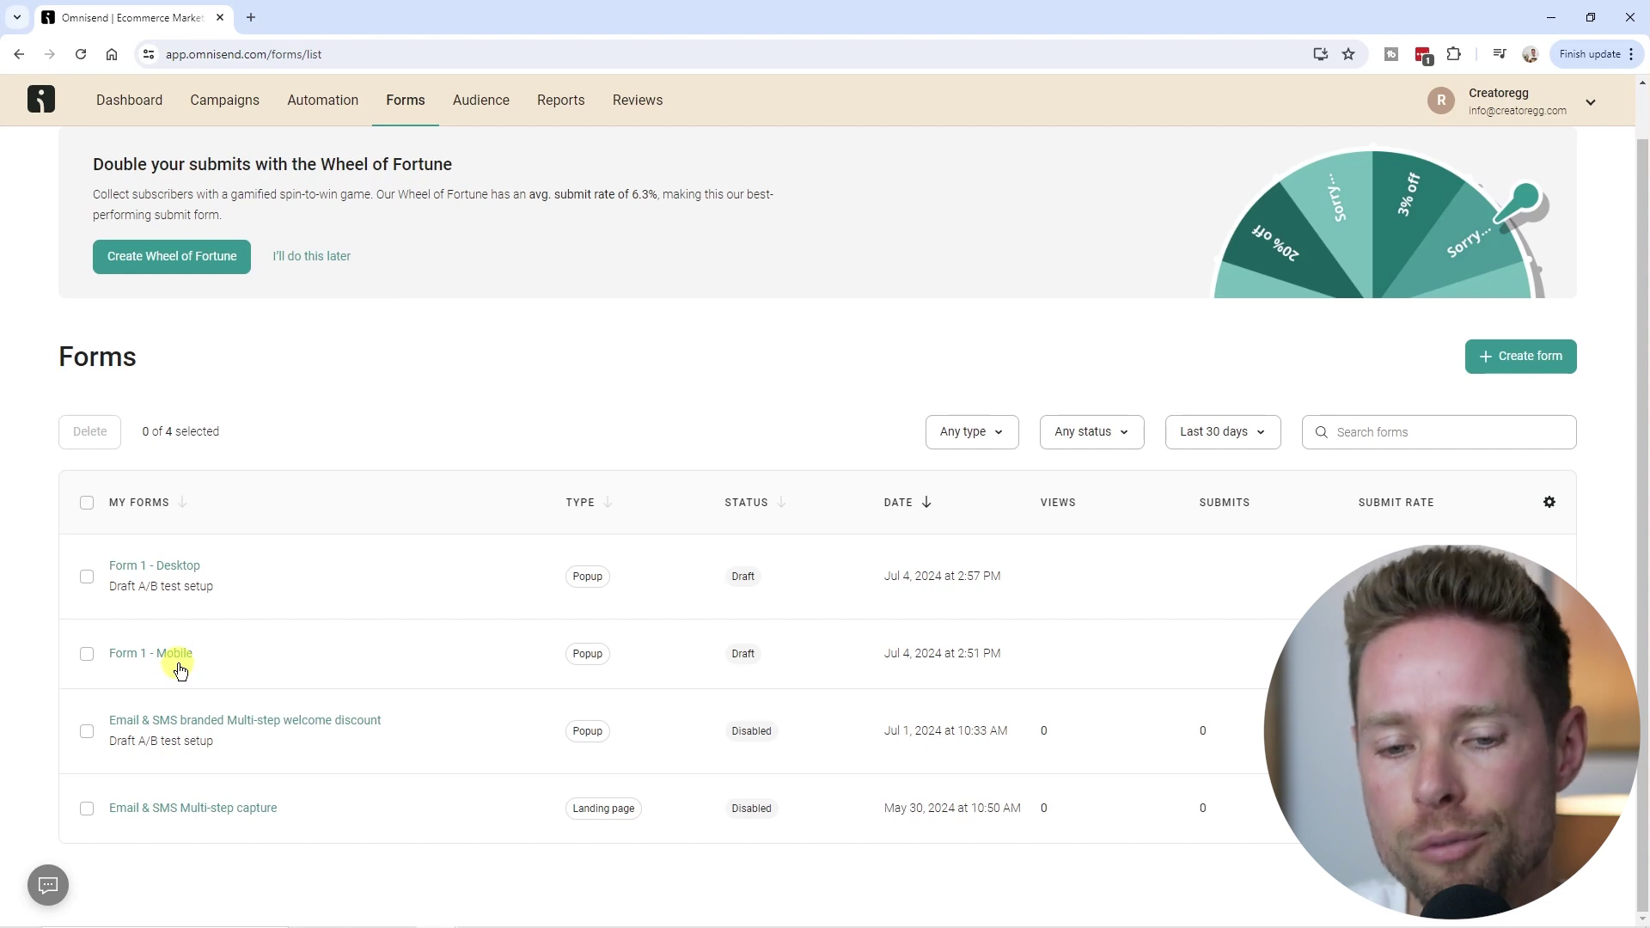
pyautogui.click(183, 577)
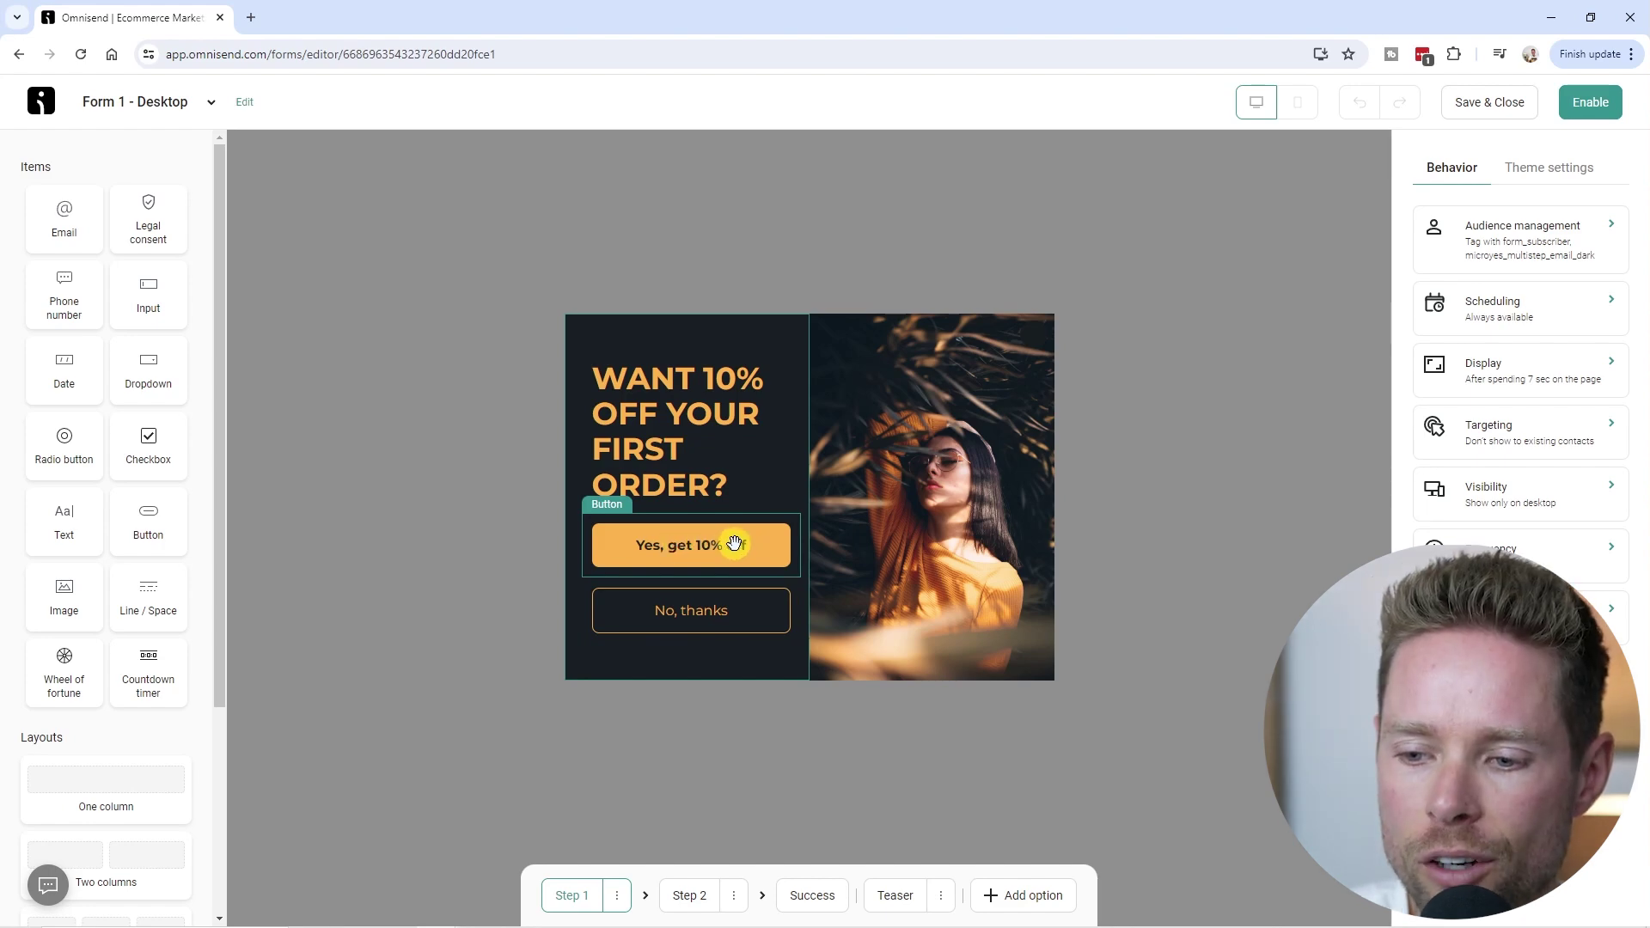
pyautogui.click(687, 896)
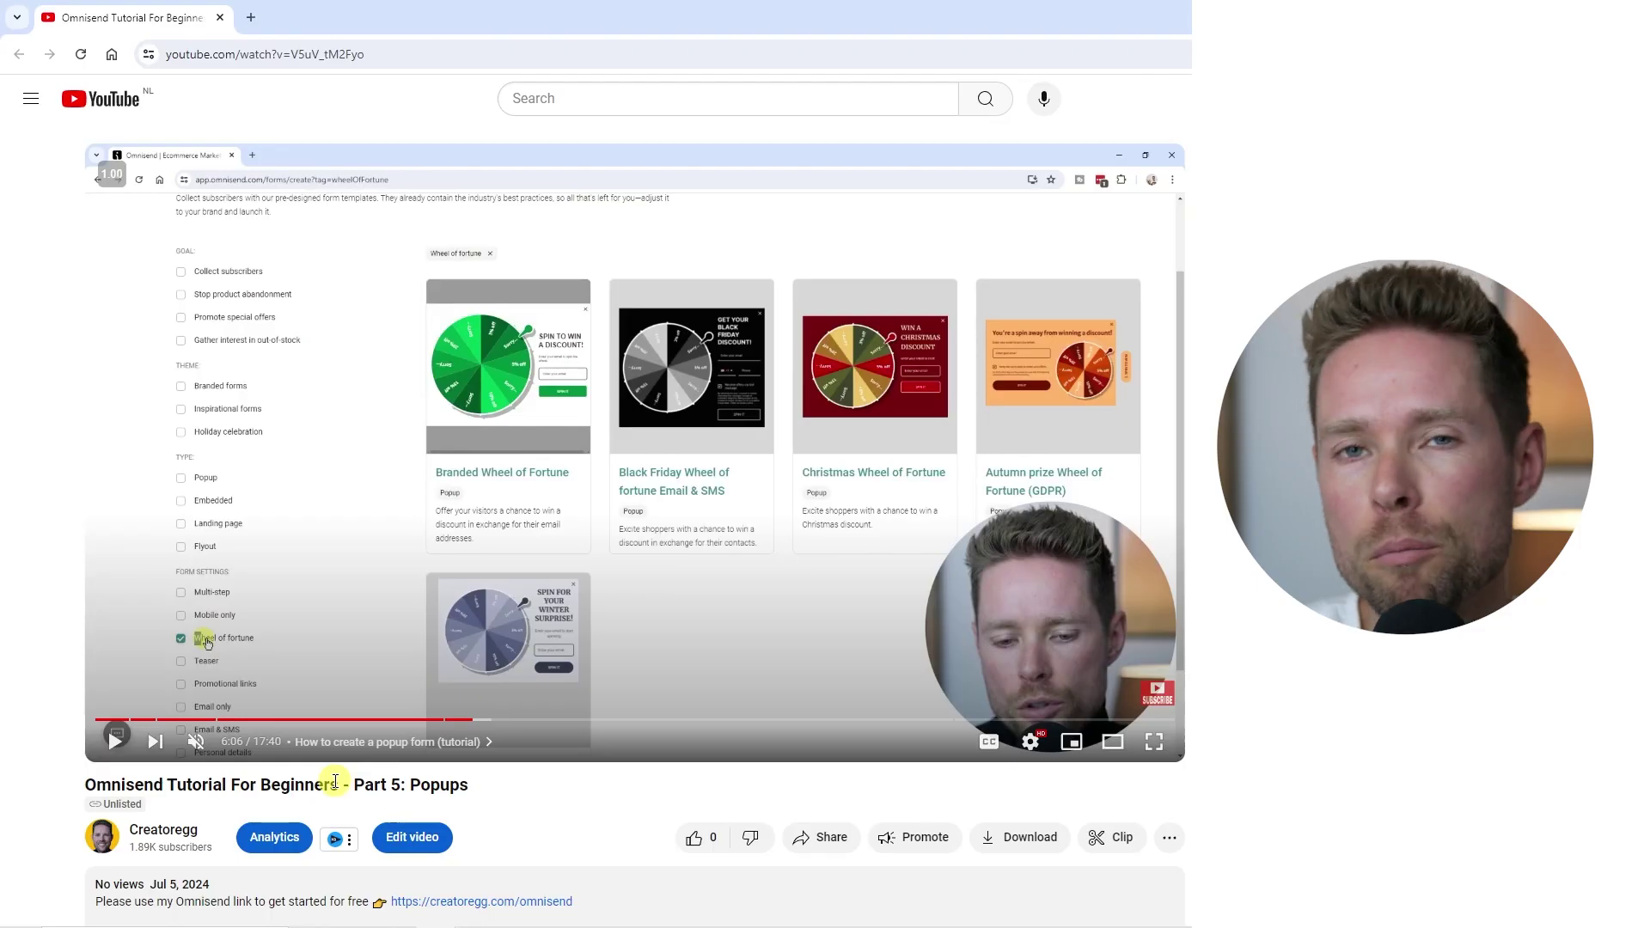
# Step: View the title and description of the YouTube tutorial Part 5: Popups
pyautogui.moveTo(354, 783); pyautogui.dragTo(477, 786)
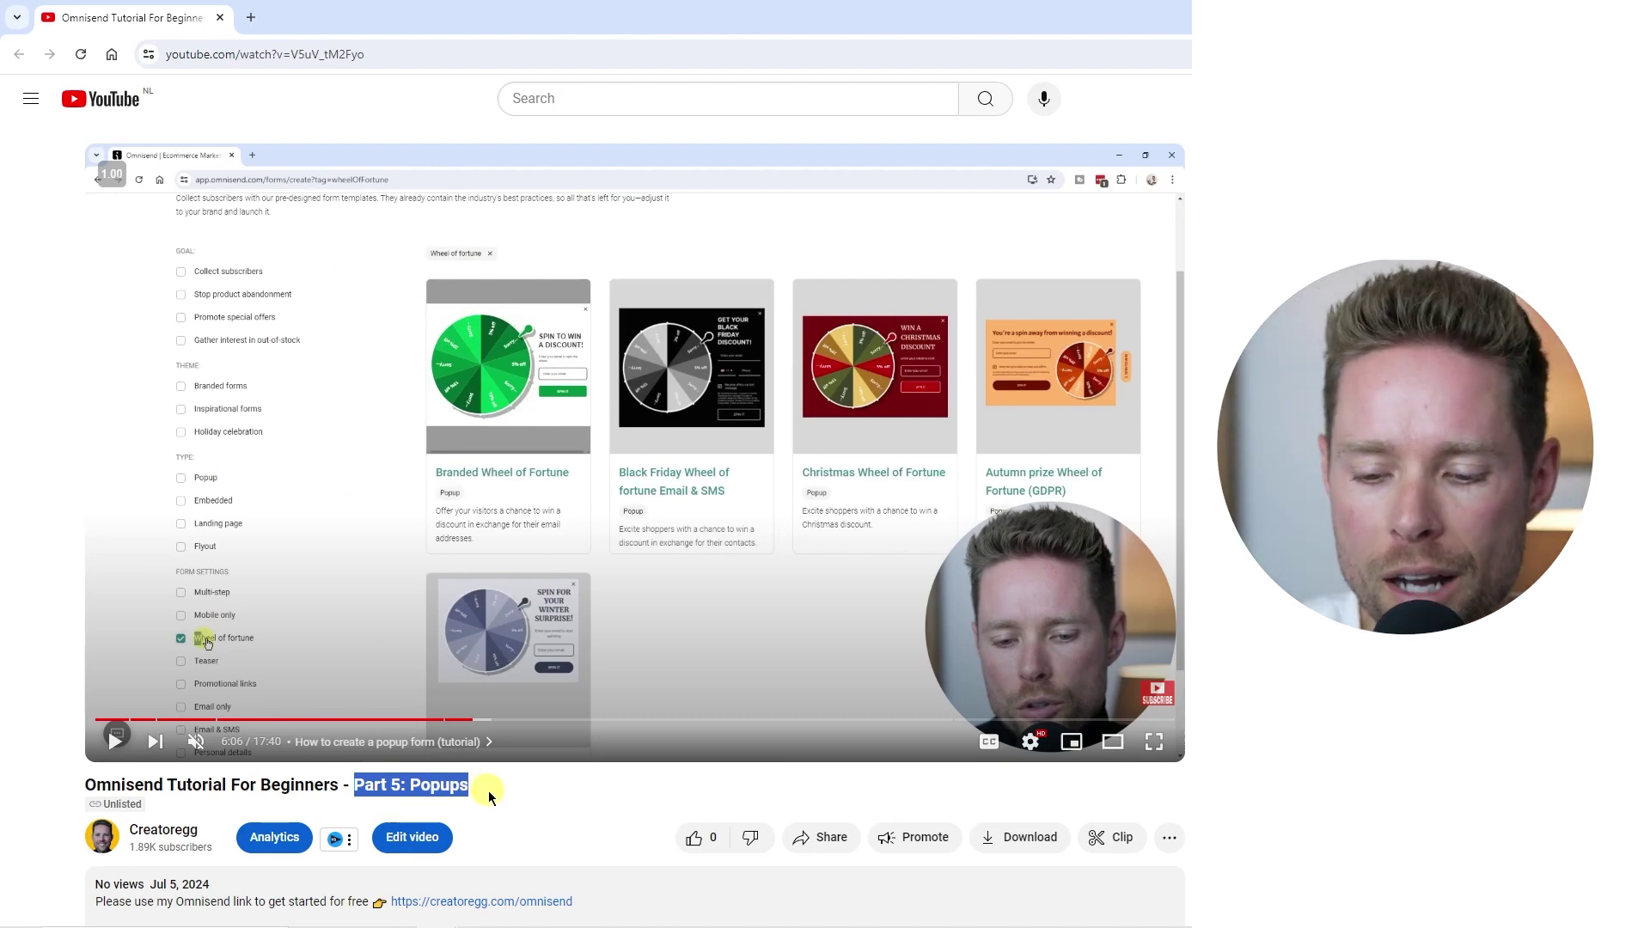
pyautogui.click(488, 791)
pyautogui.scroll(-1, 488, 790)
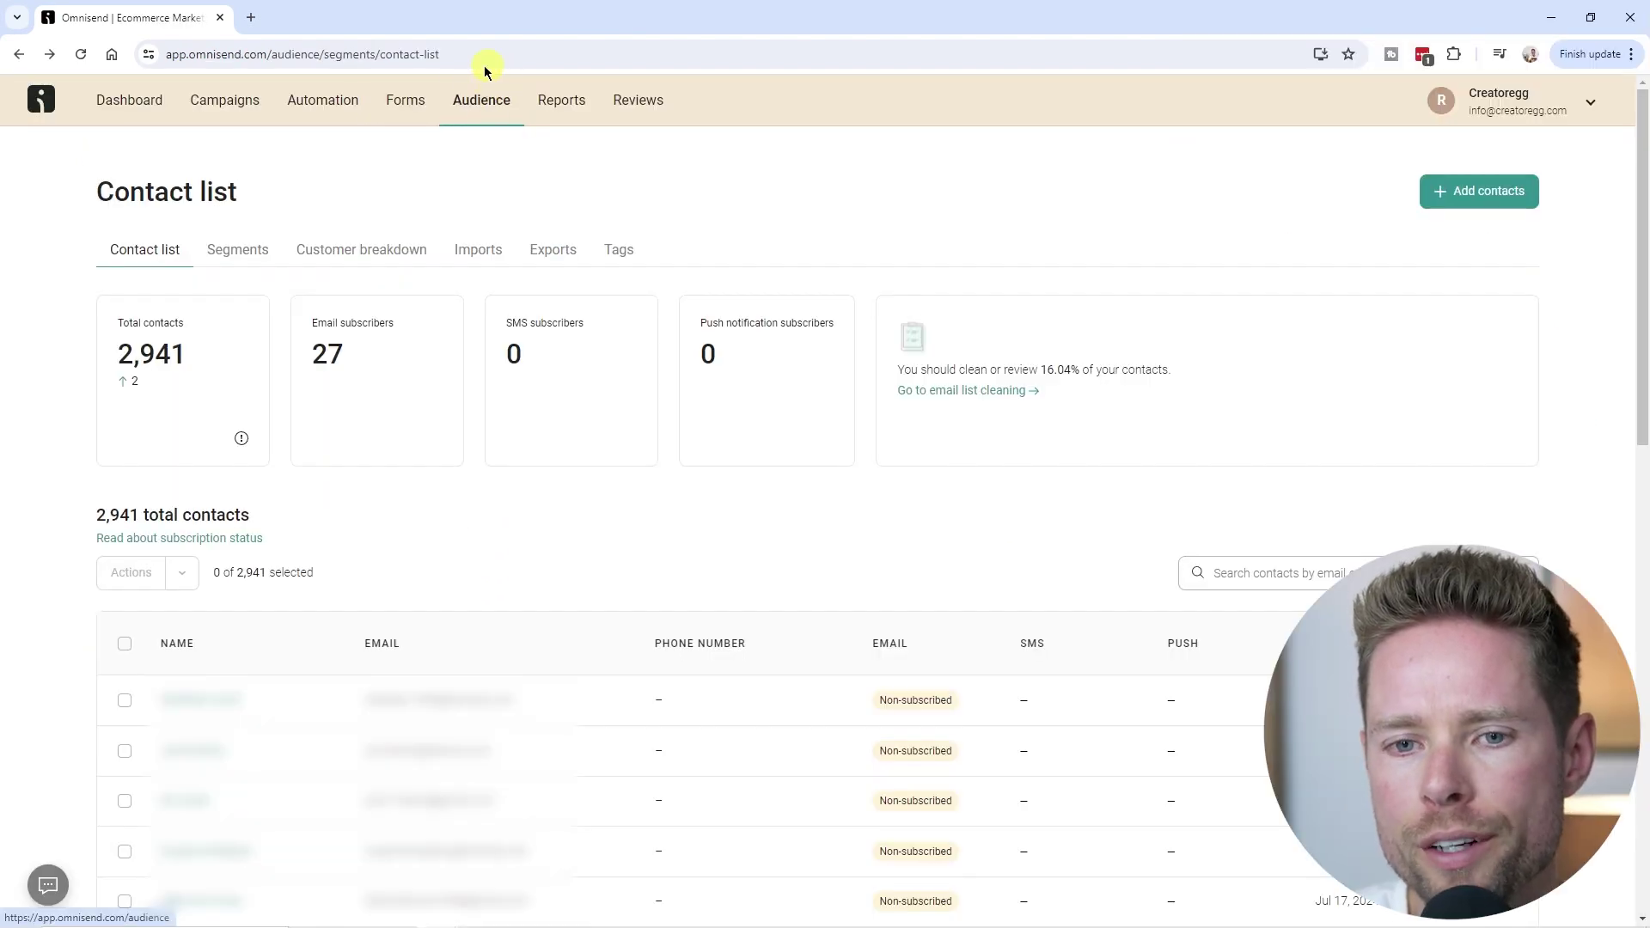
# Step: Inspect the Contact list page and its options for adding or importing contacts, and close the options without adding any
pyautogui.moveTo(97, 193); pyautogui.dragTo(284, 192)
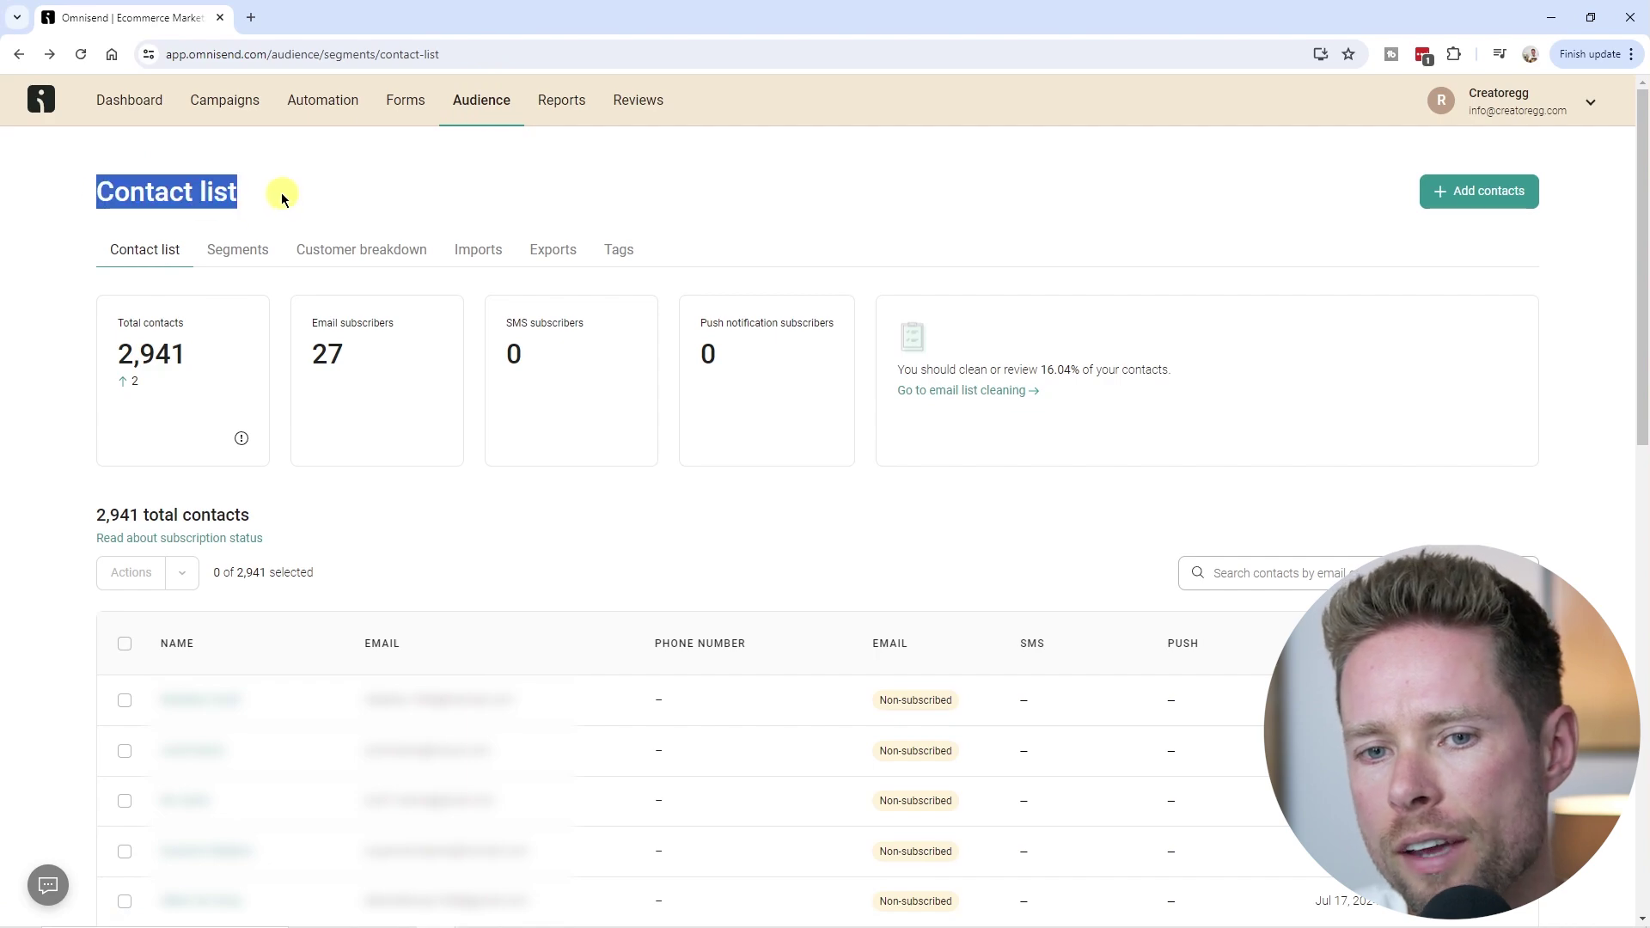
pyautogui.click(203, 342)
pyautogui.click(1492, 200)
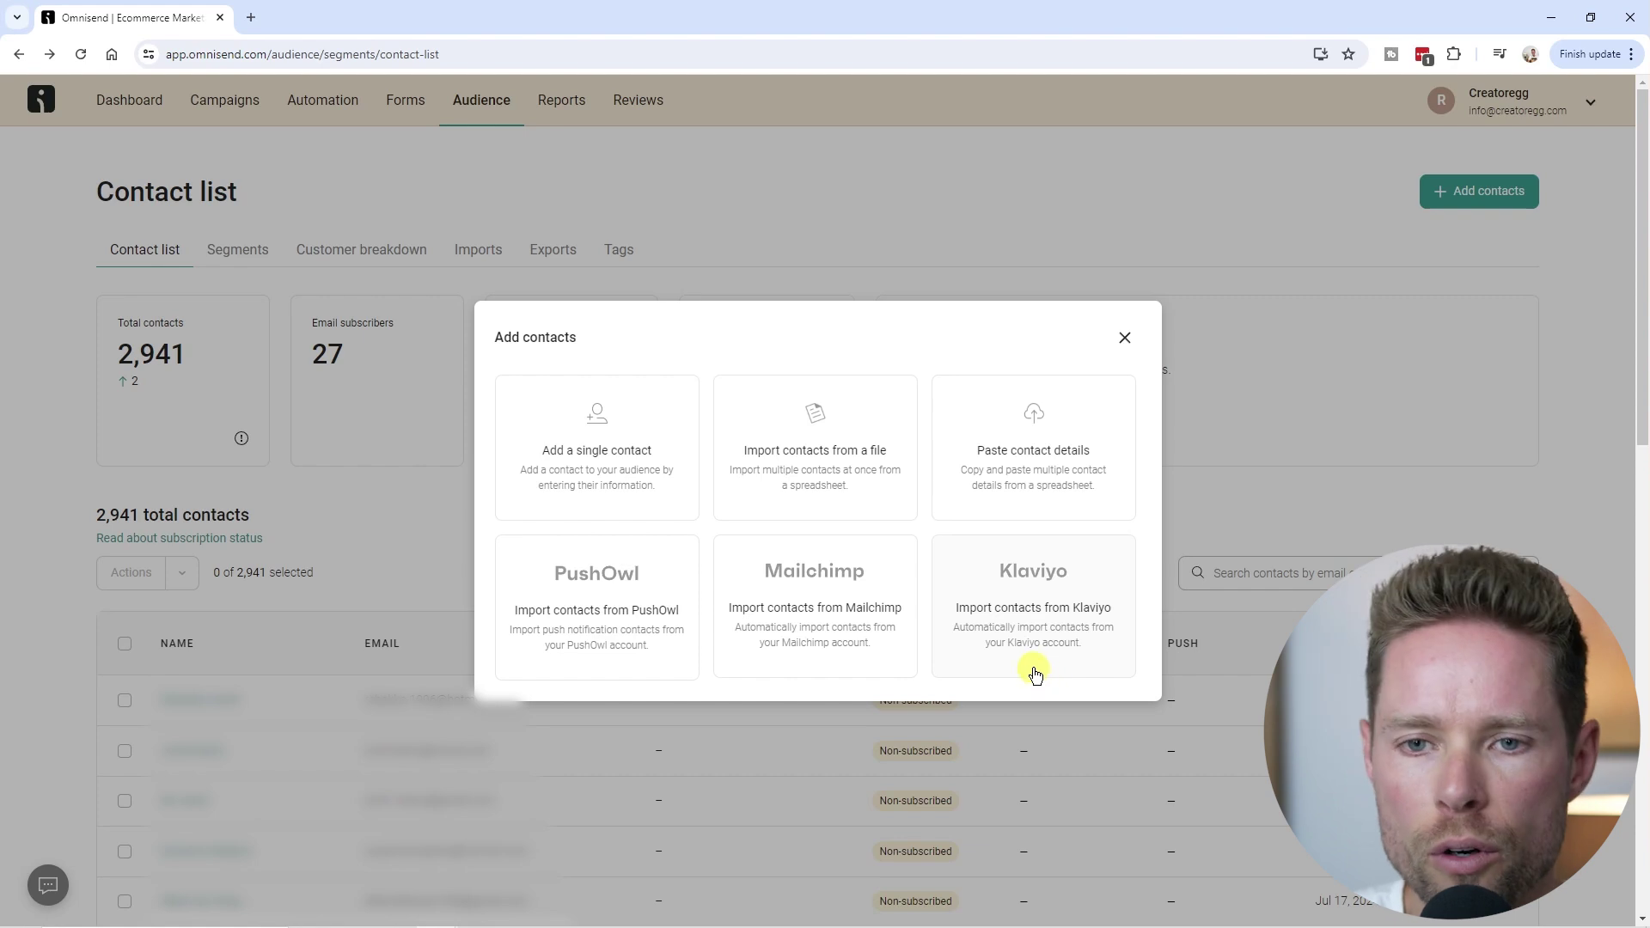
pyautogui.click(1124, 337)
# Step: Review the audience segments and open the segment Currently in flow [exclude from newsletter] to see its filter
pyautogui.click(238, 250)
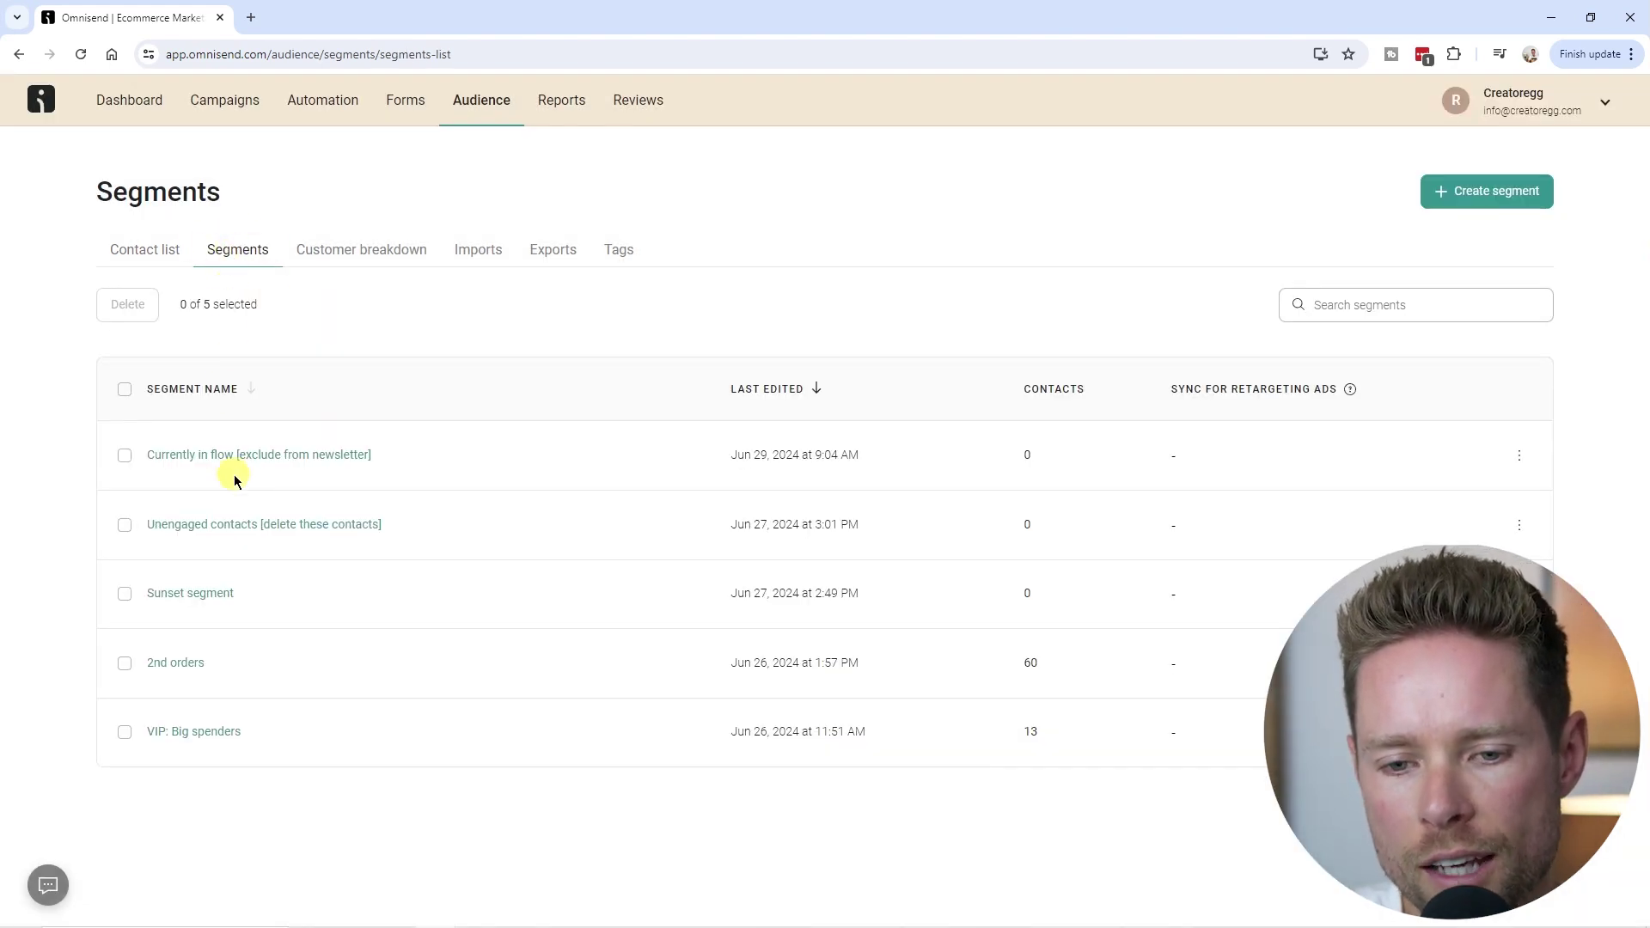
pyautogui.moveTo(140, 456); pyautogui.dragTo(507, 828)
pyautogui.click(519, 774)
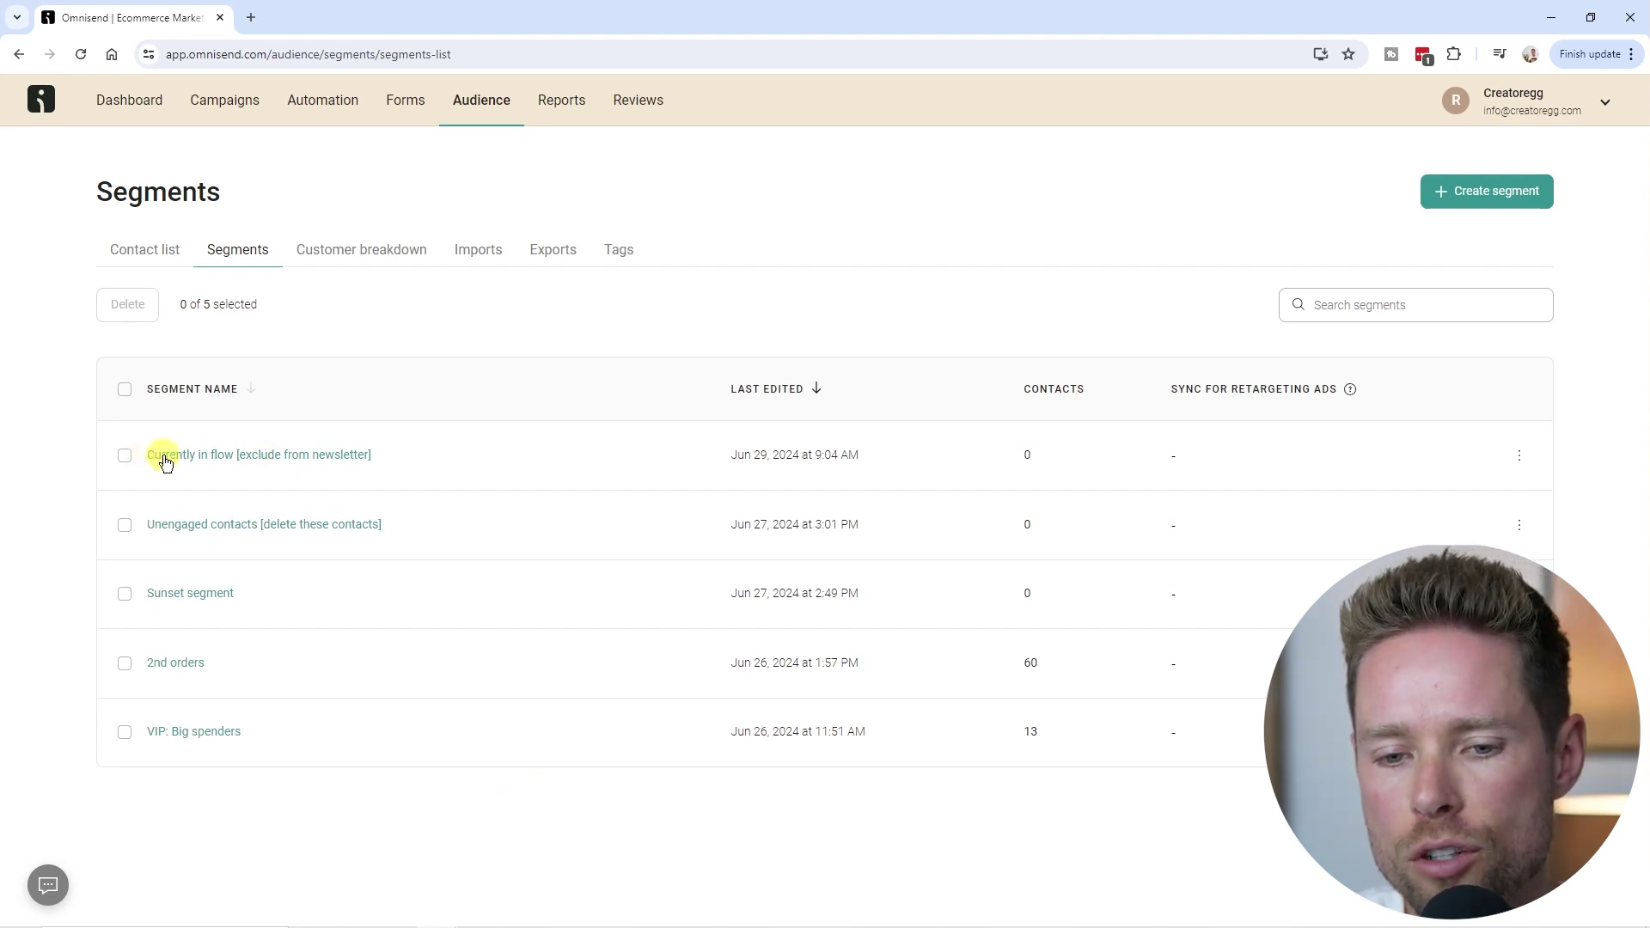
pyautogui.click(292, 460)
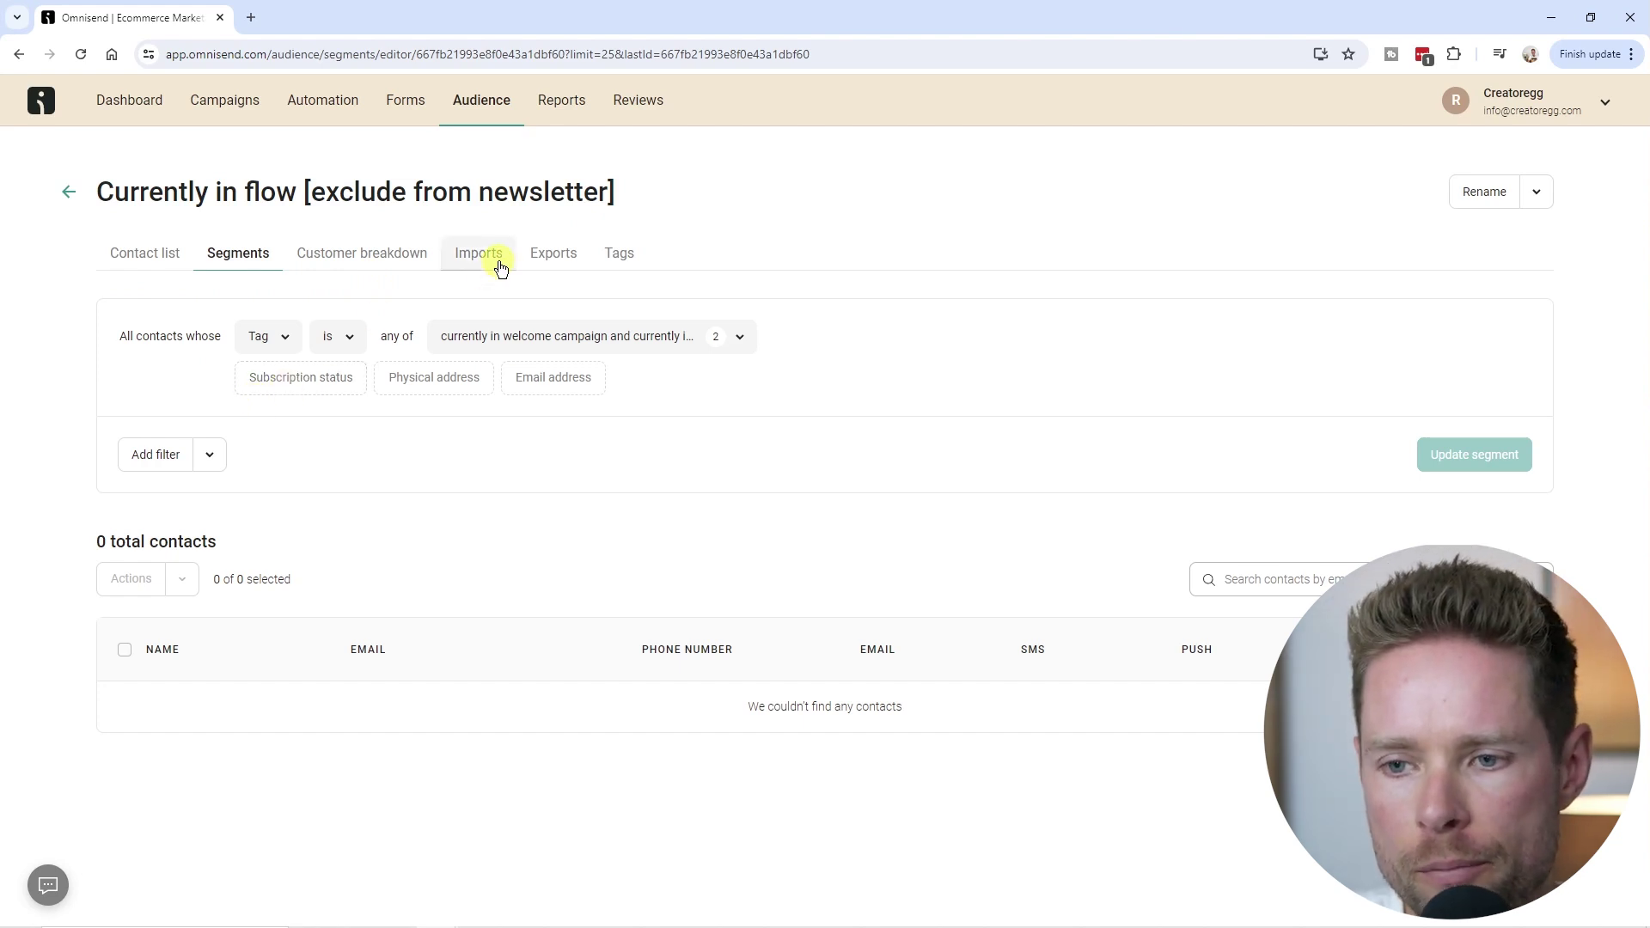
# Step: Open the standard reports and look through the workflow and campaign reports
pyautogui.click(584, 101)
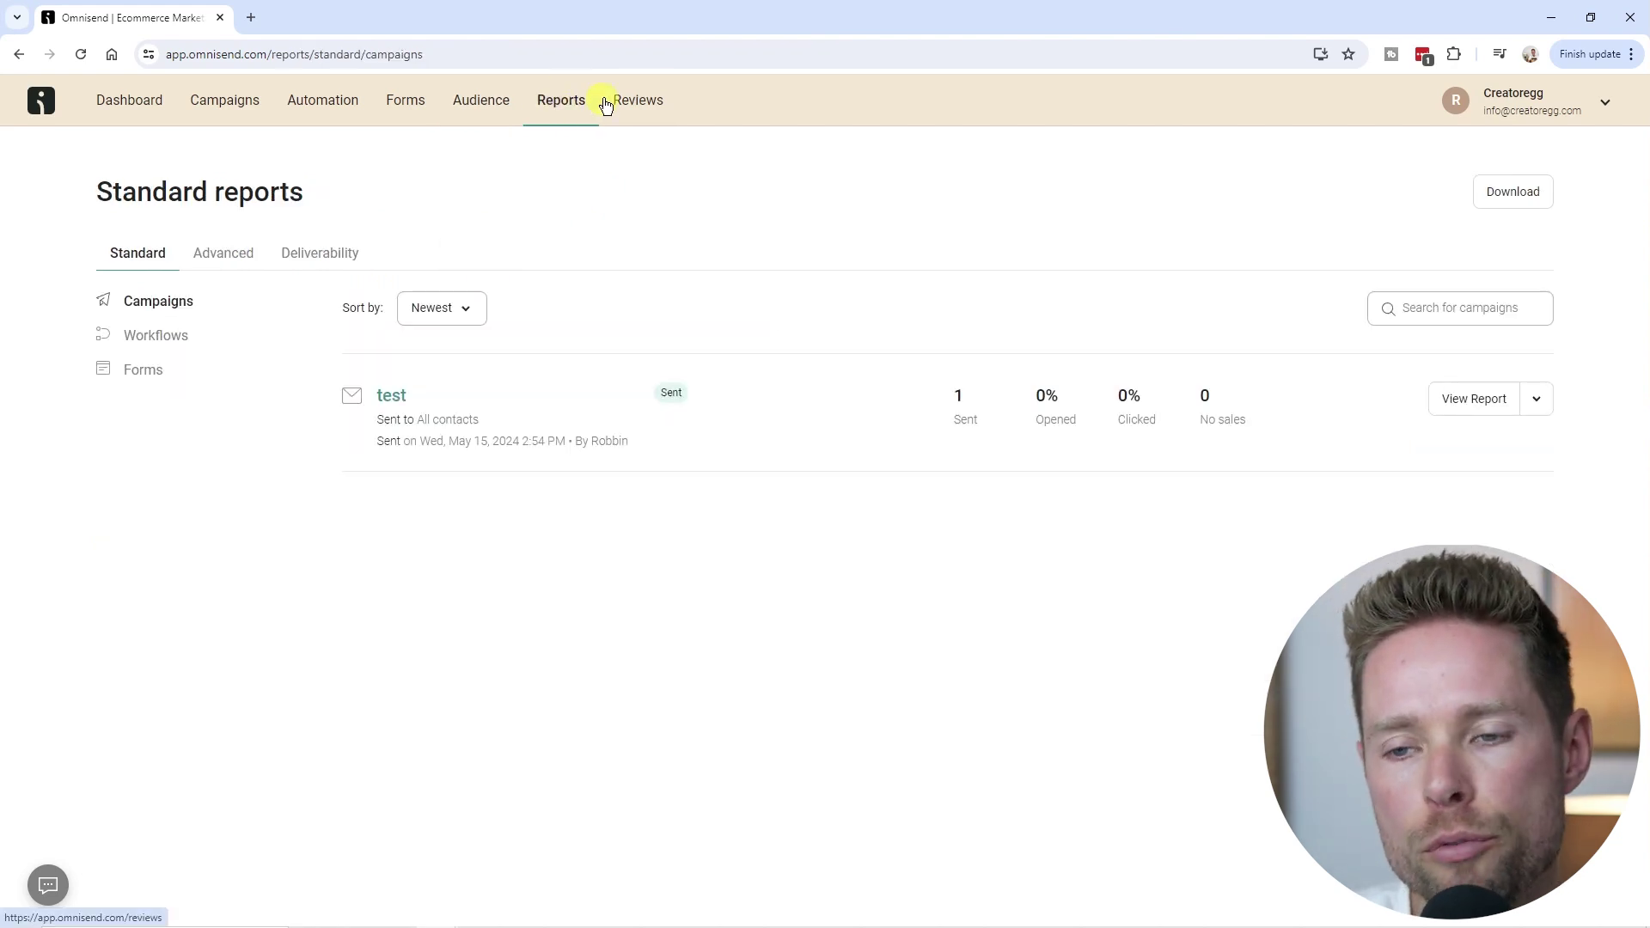
pyautogui.click(154, 336)
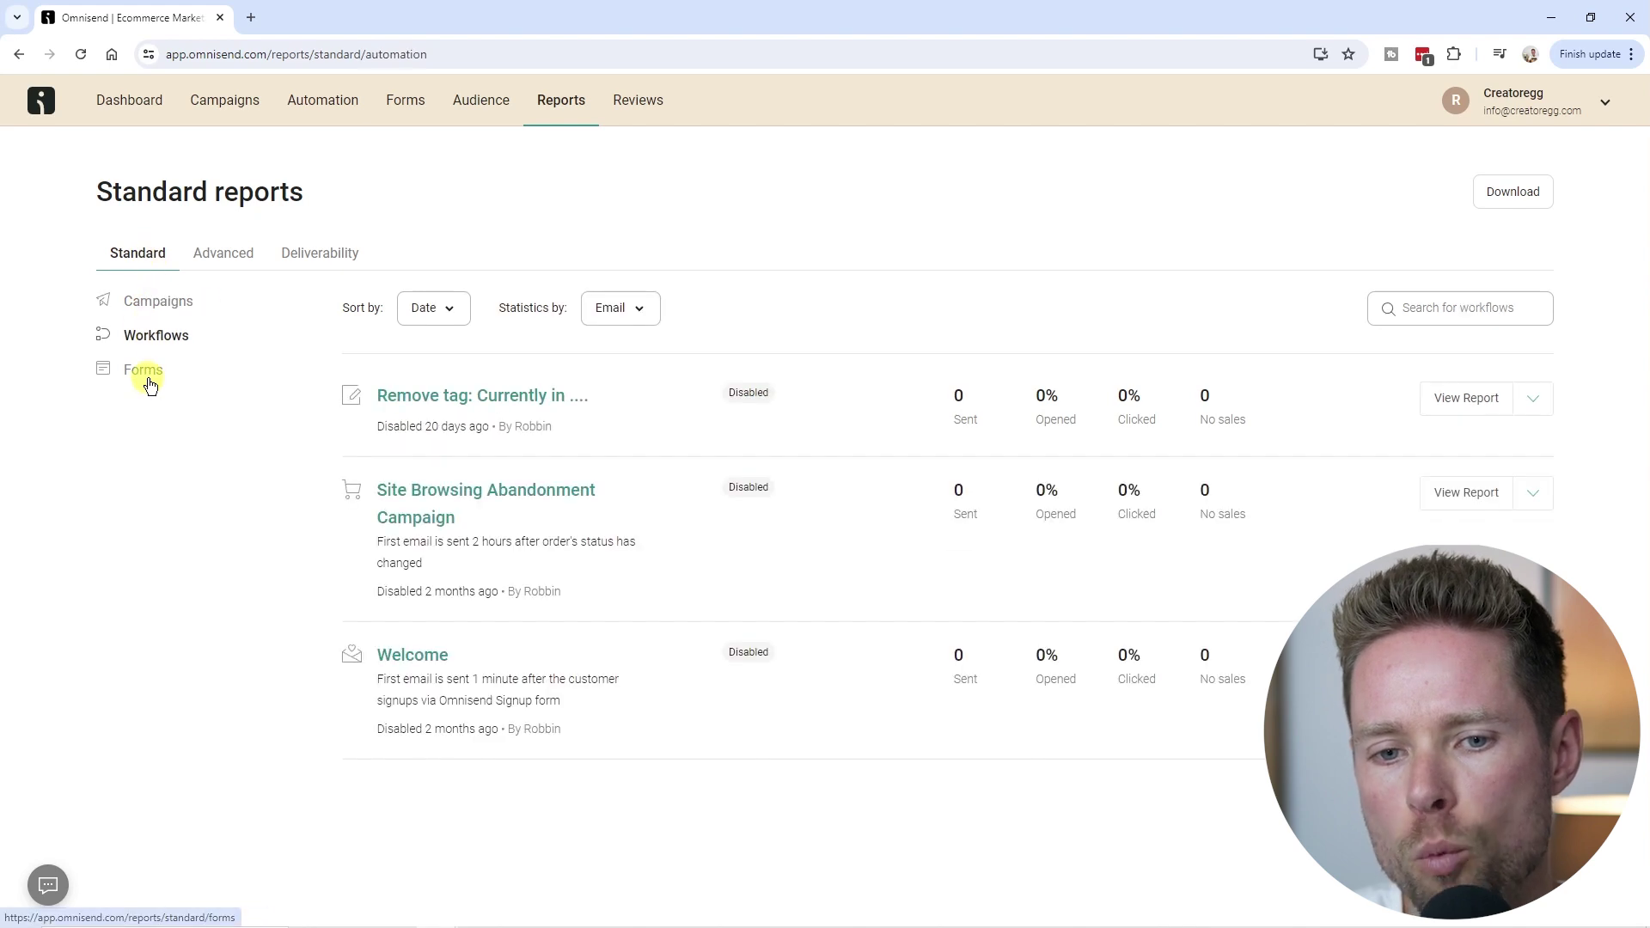
pyautogui.click(163, 302)
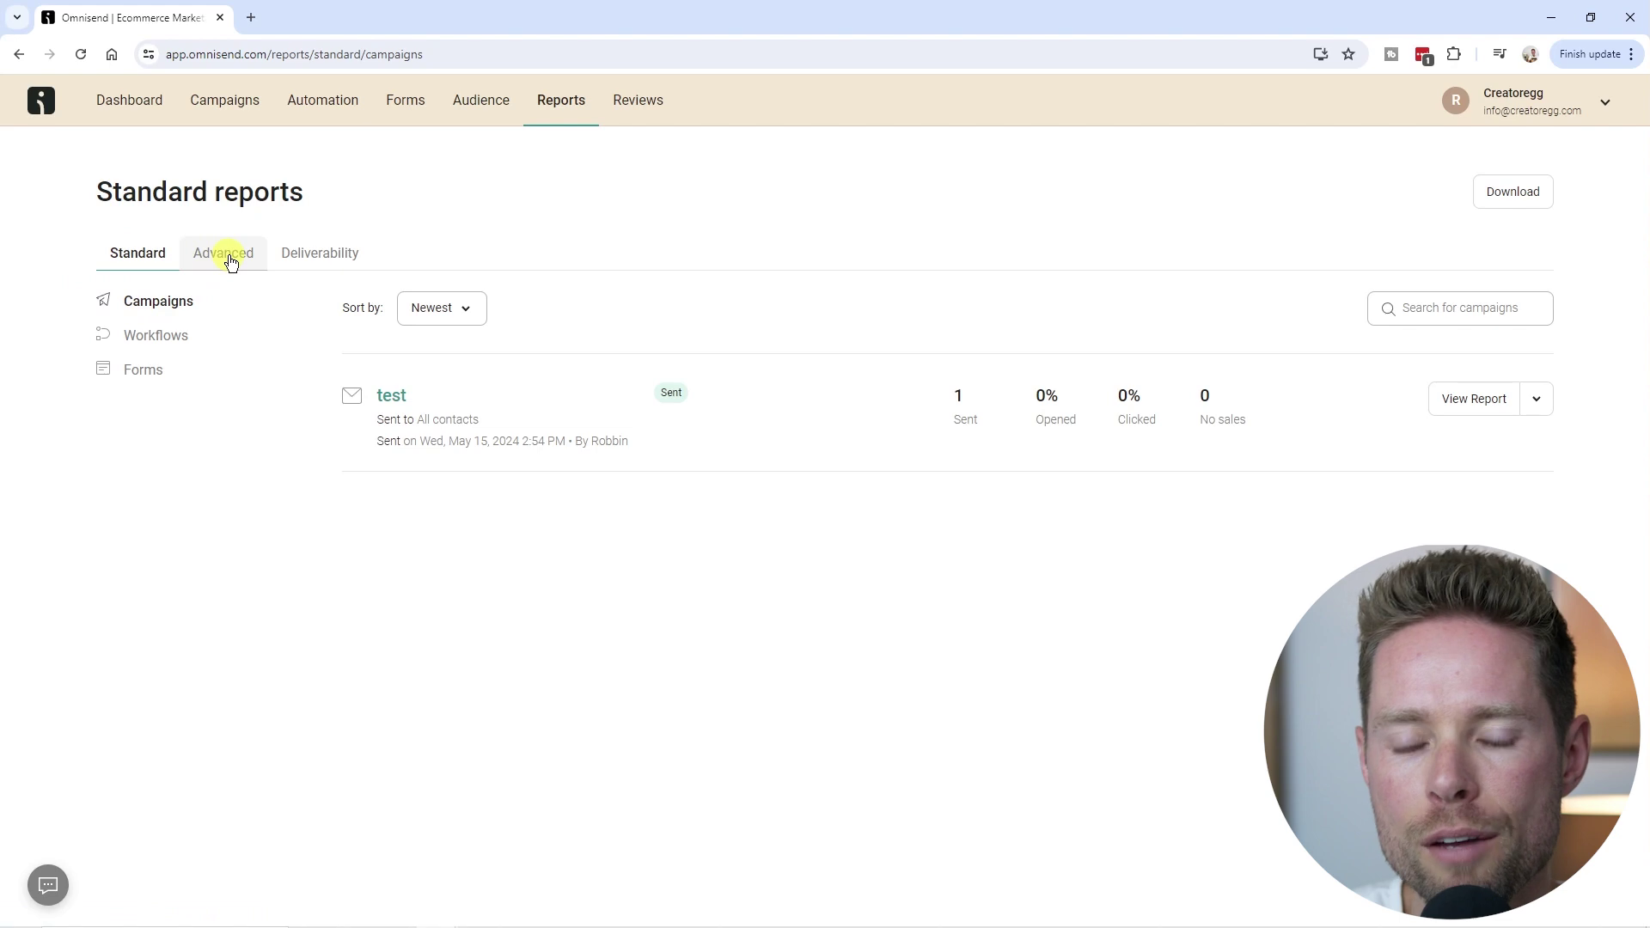
# Step: Open the advanced campaign report and set a custom date range from 2024-06-01 to 2024-06-30
pyautogui.click(228, 256)
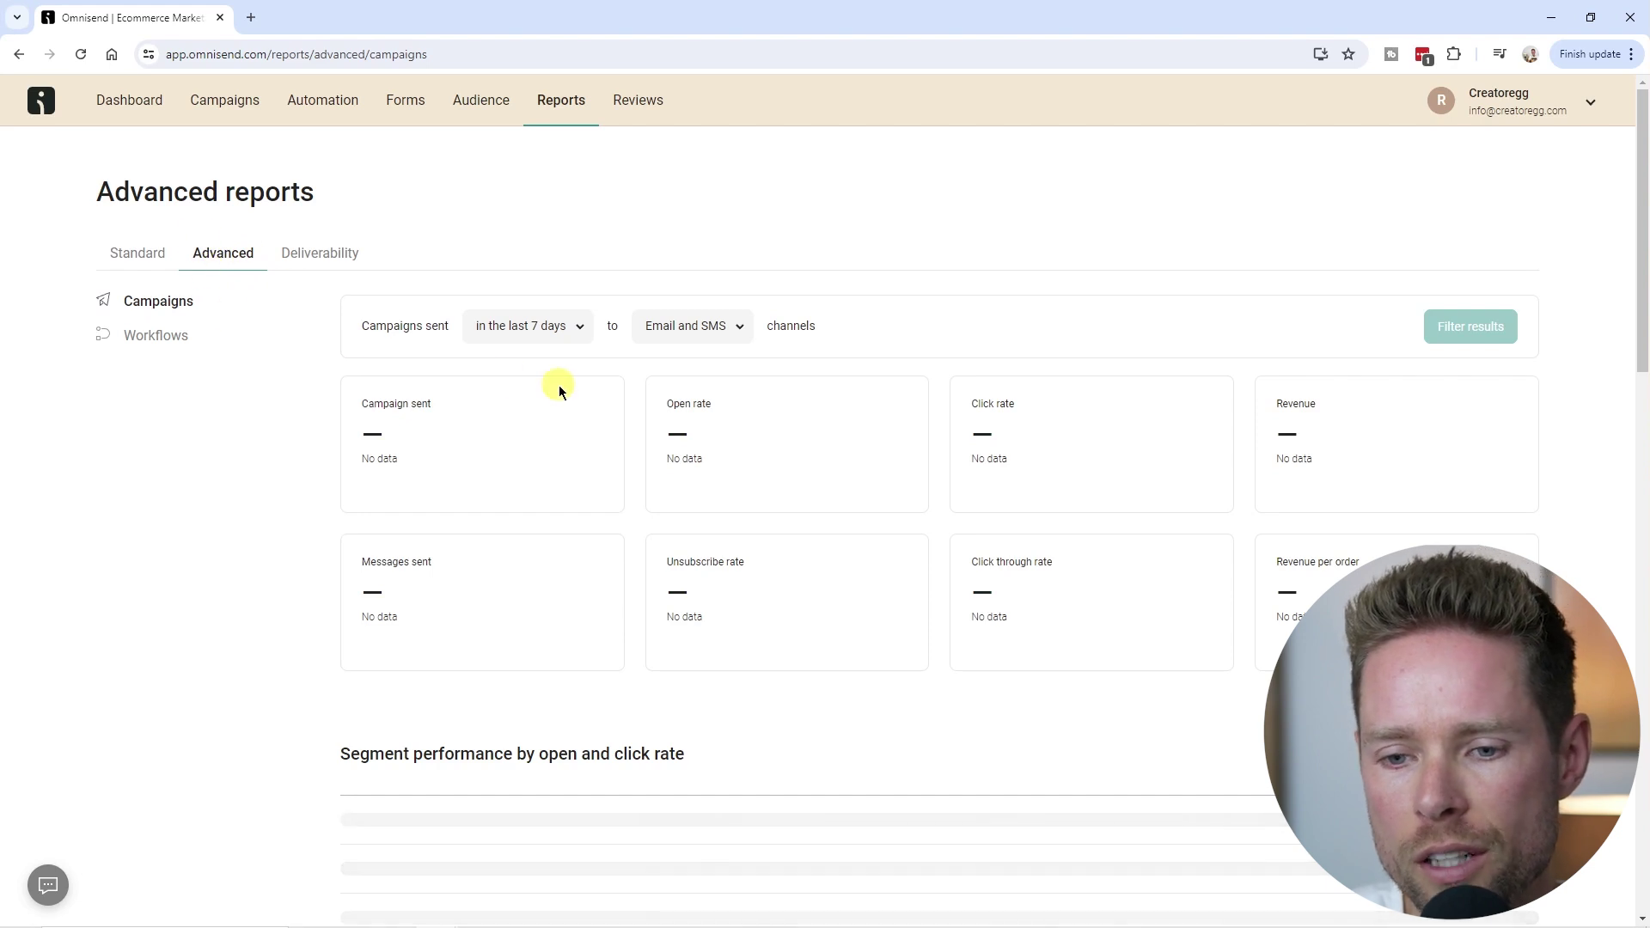
pyautogui.click(553, 336)
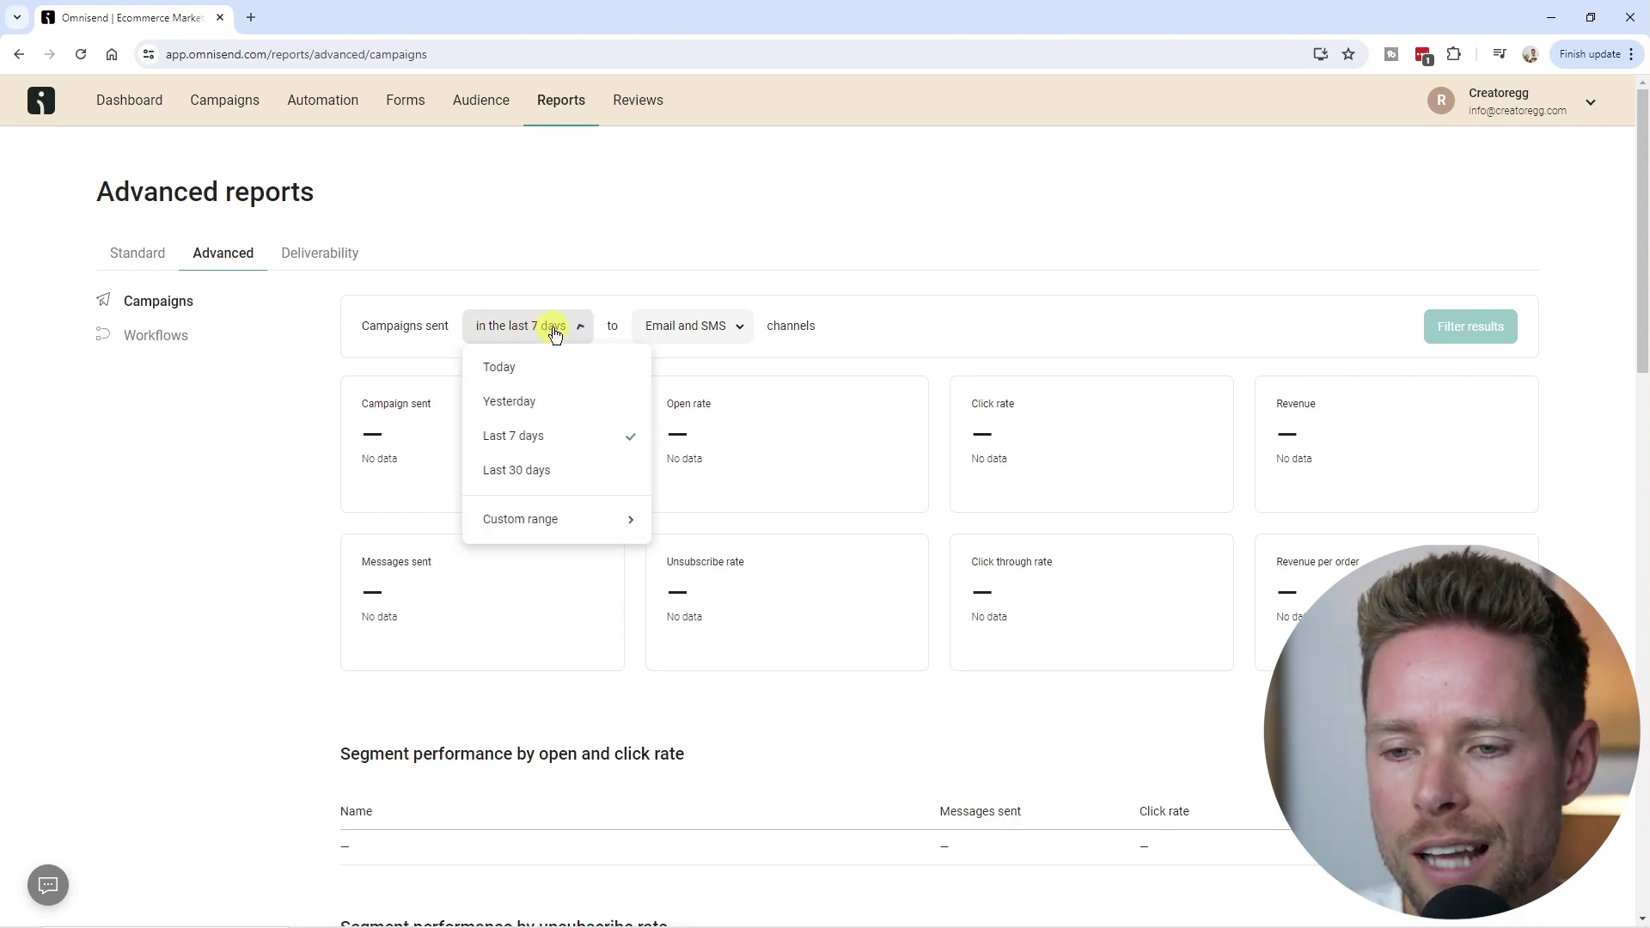
pyautogui.click(535, 522)
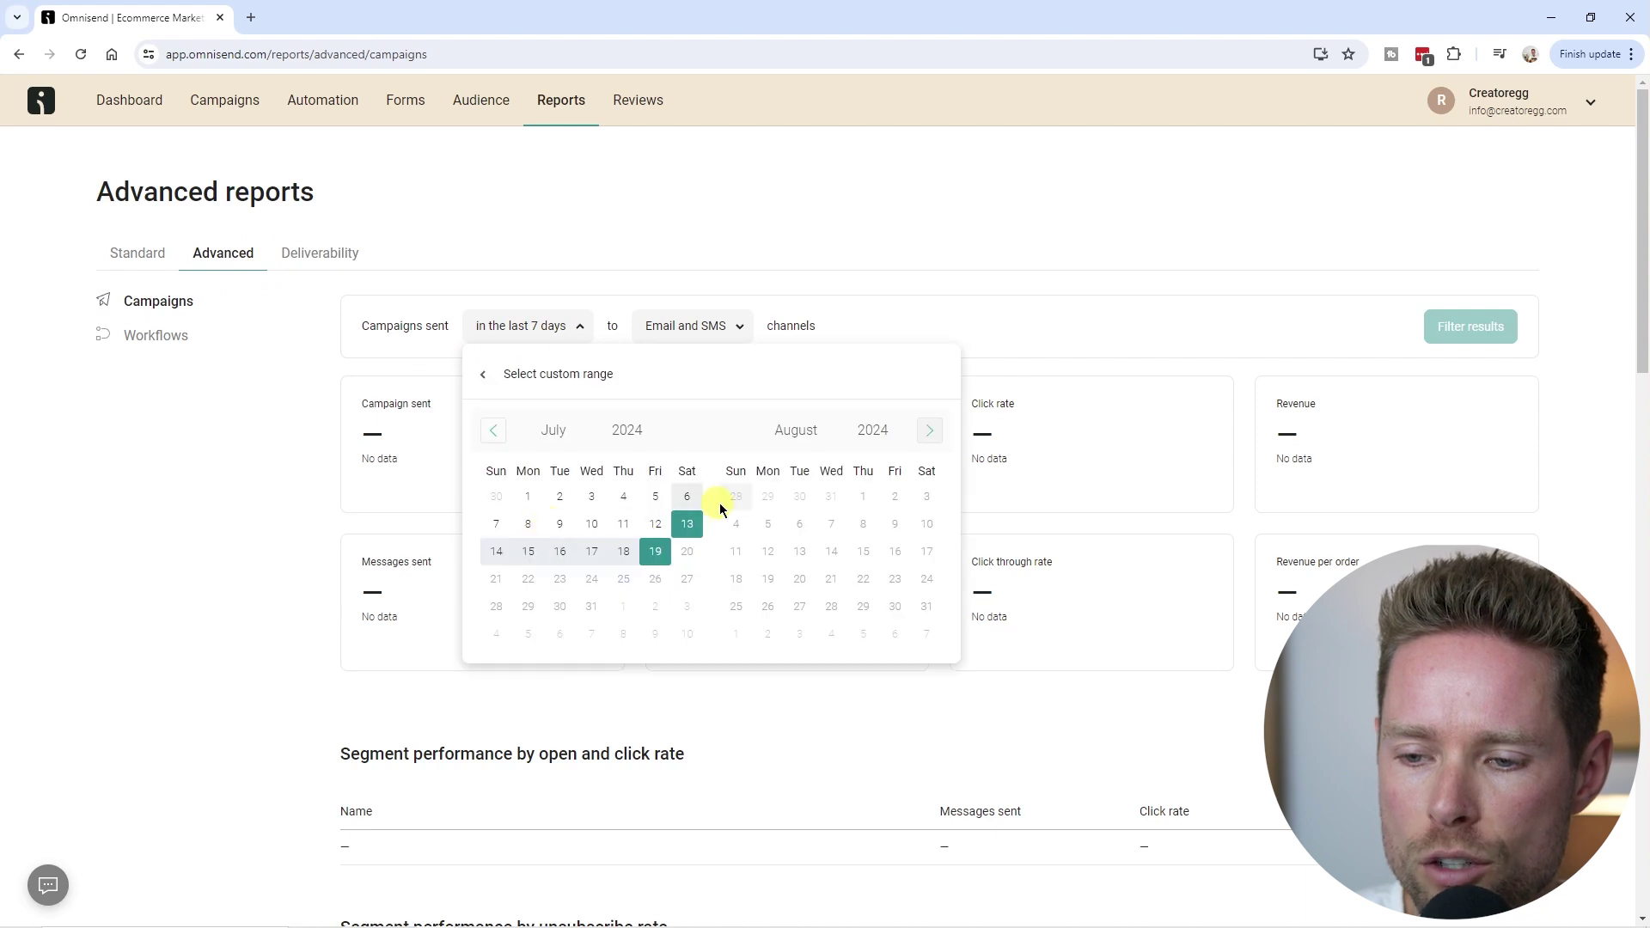
pyautogui.click(497, 436)
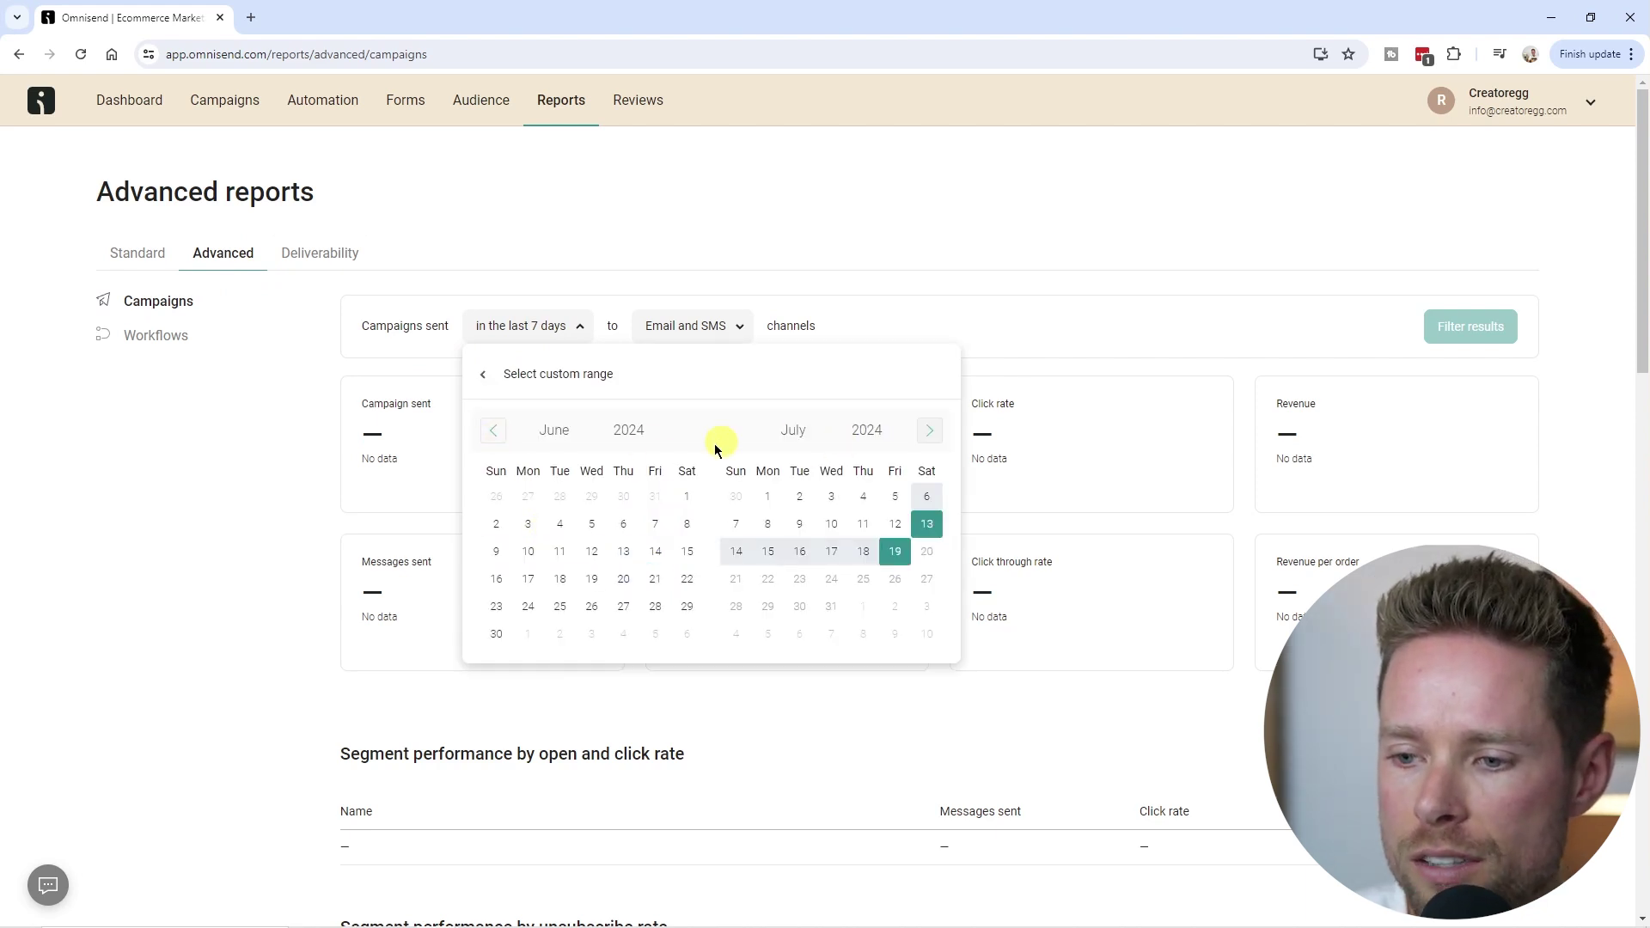
pyautogui.click(687, 496)
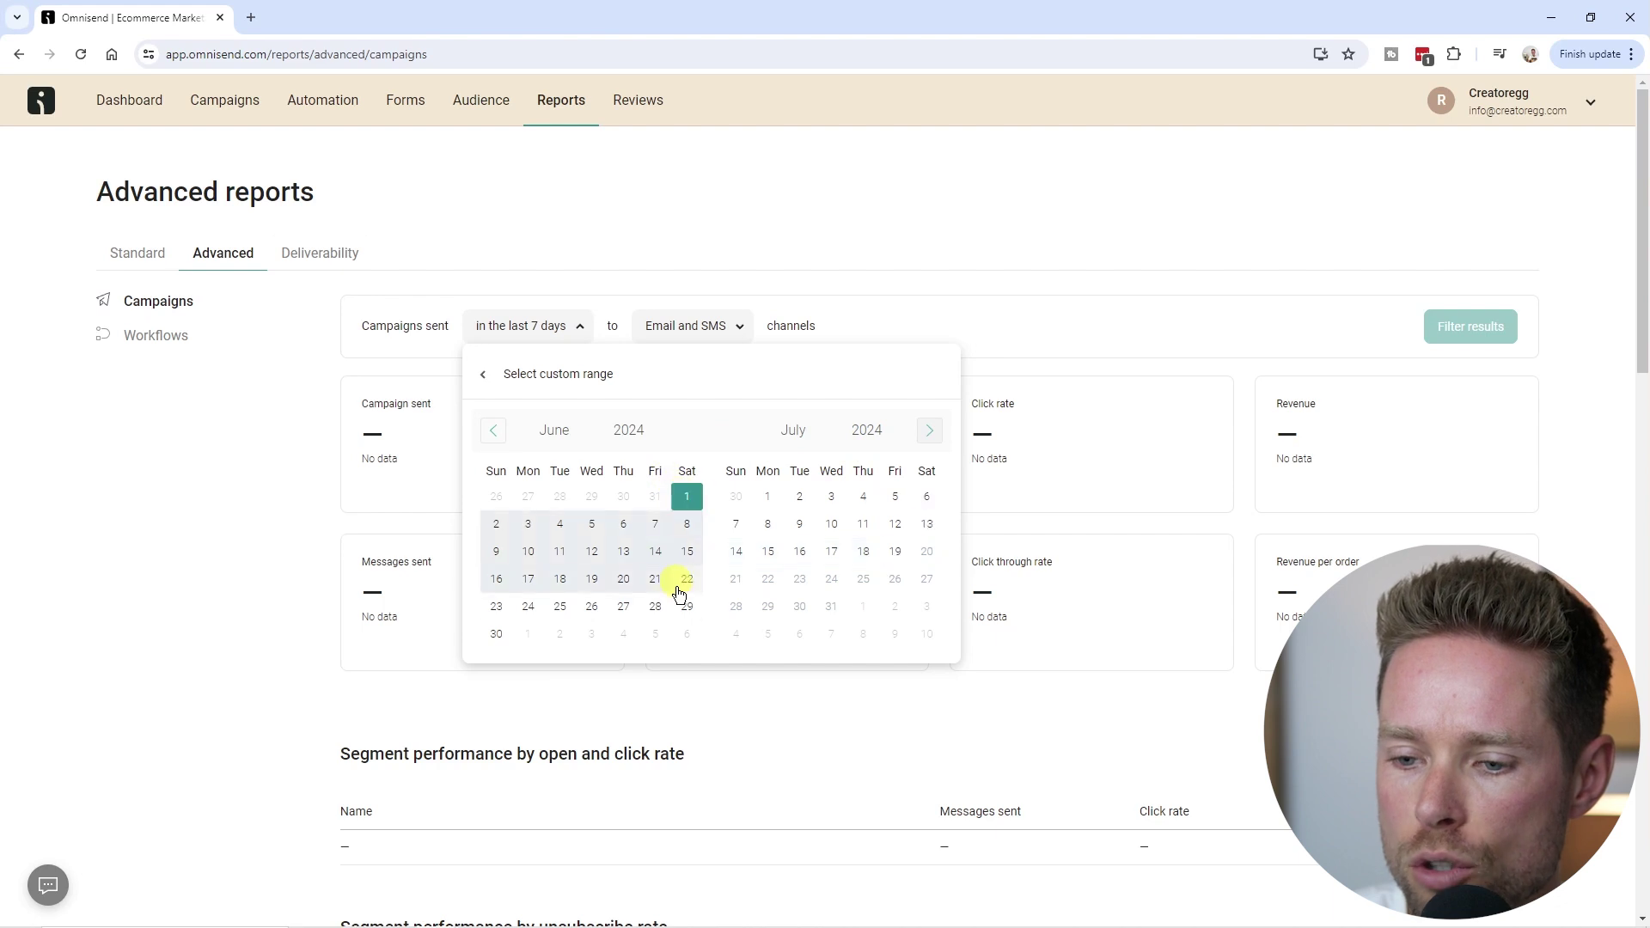
pyautogui.click(496, 635)
# Step: Limit the campaign report's channels to Email by excluding SMS, and apply the filter
pyautogui.click(700, 327)
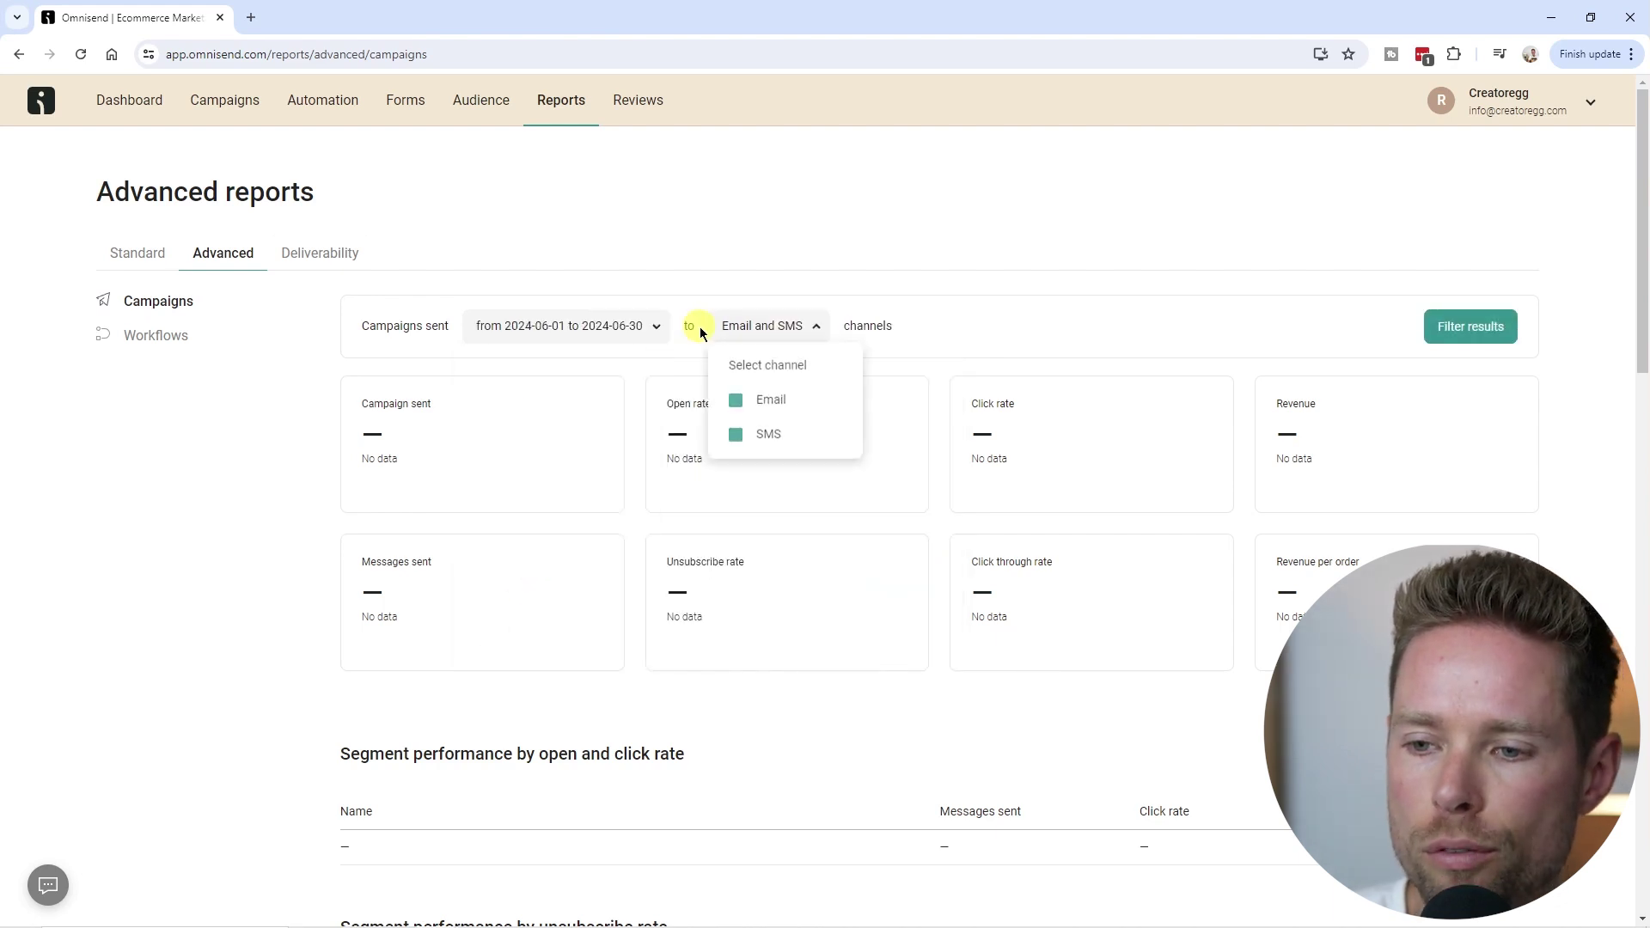
pyautogui.click(736, 437)
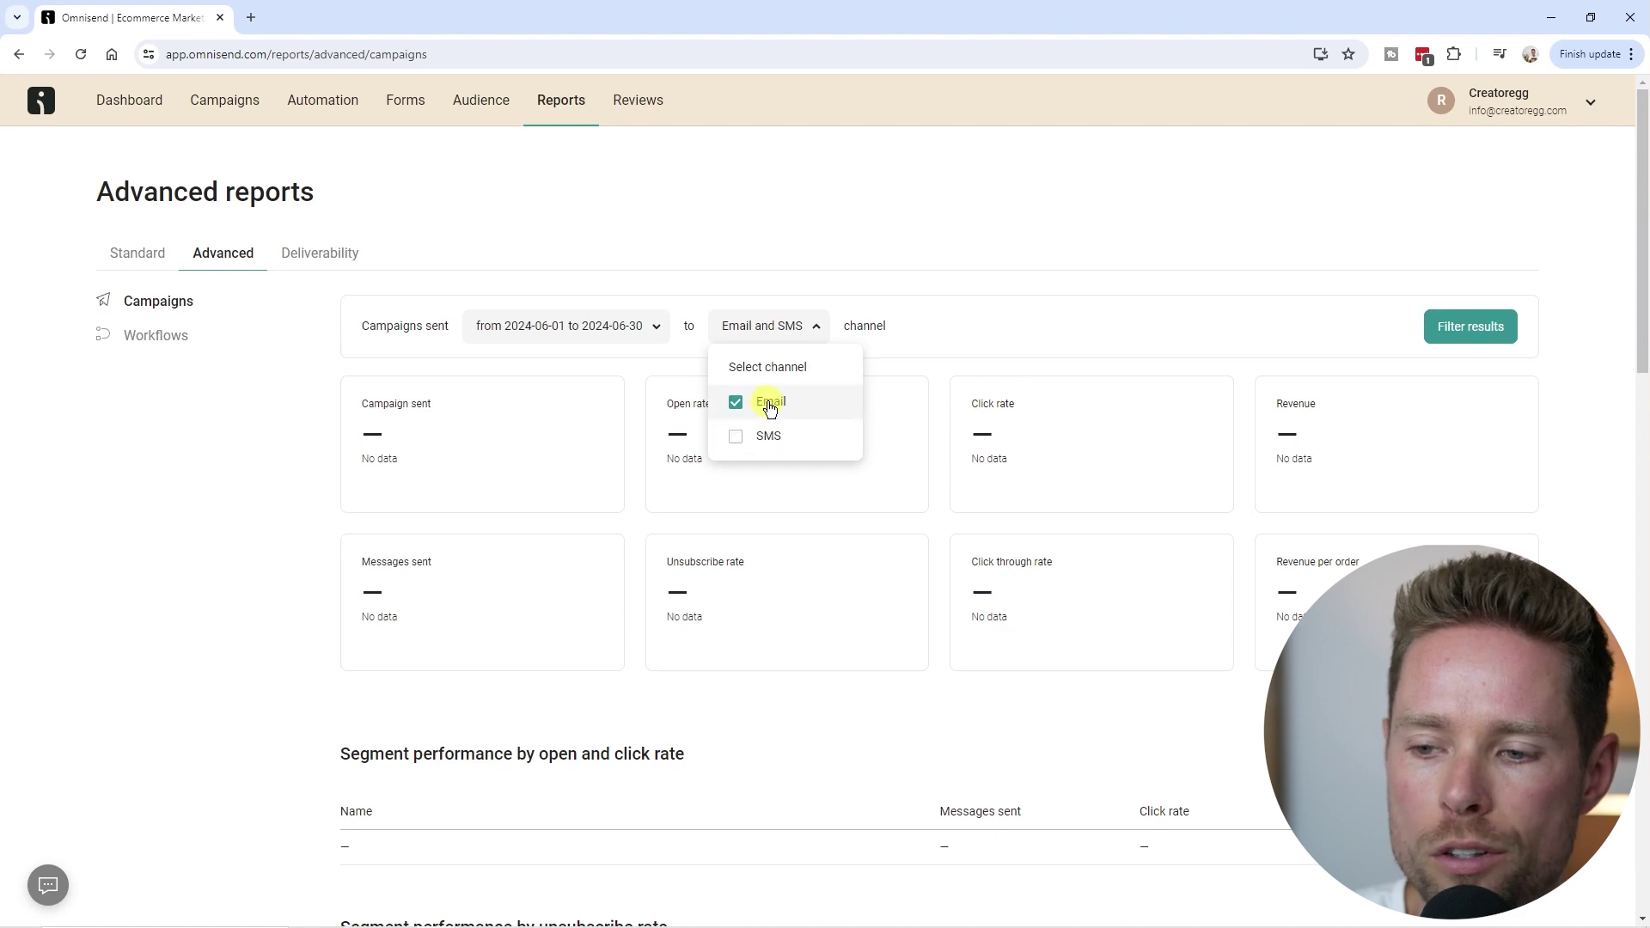
pyautogui.click(1459, 331)
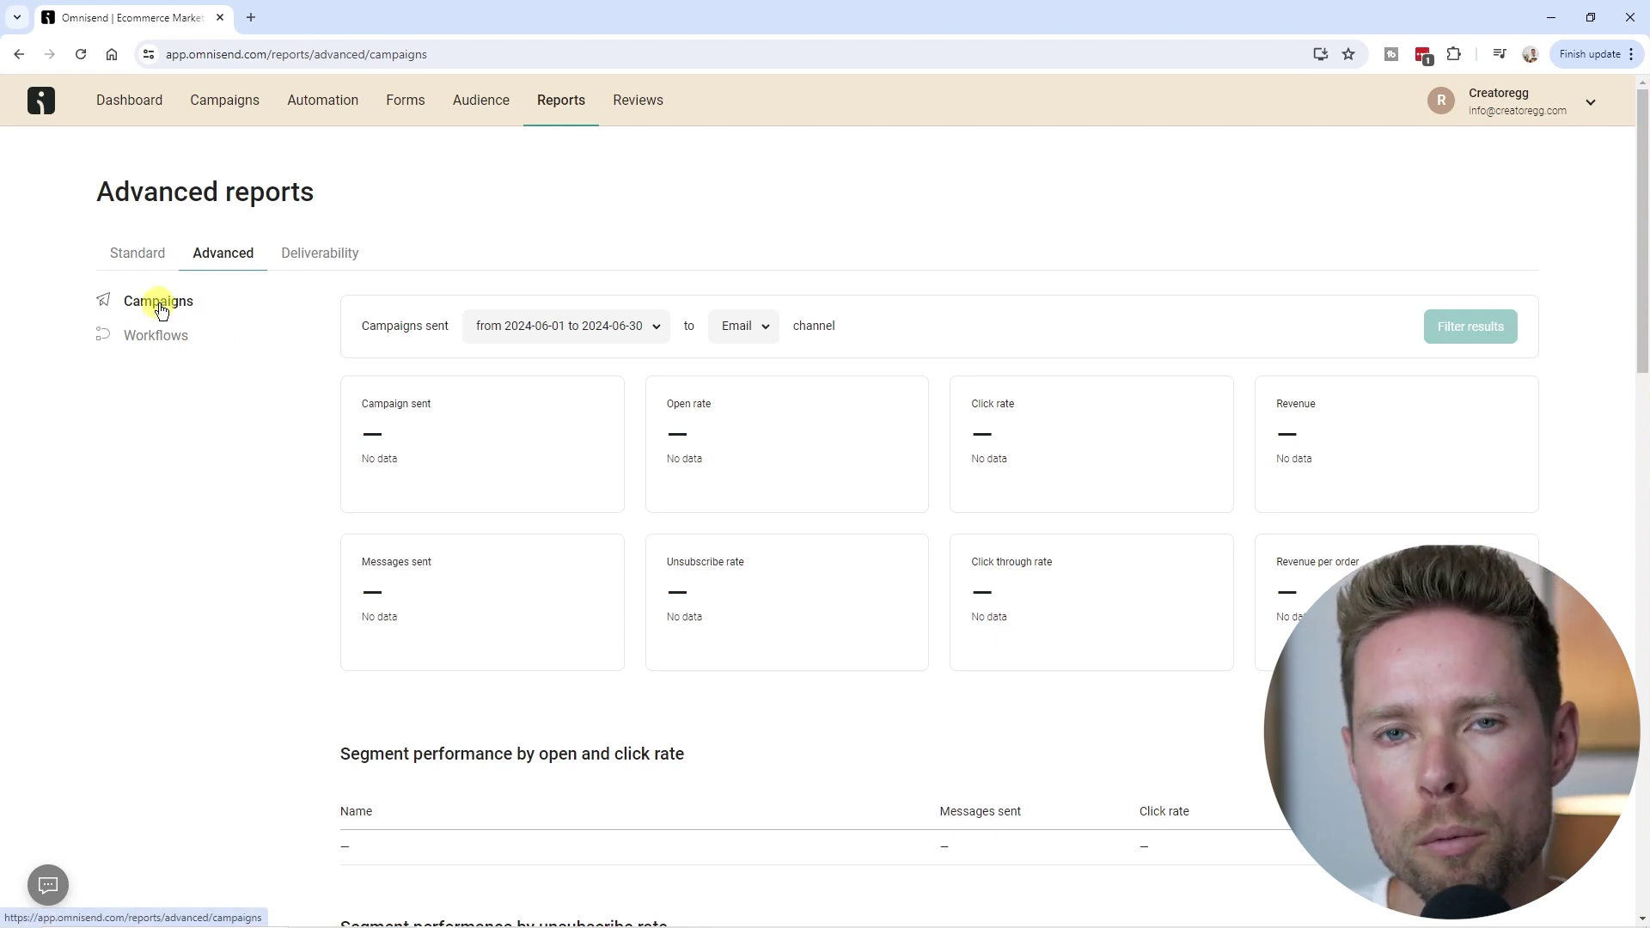
# Step: Look through the advanced campaign report's sections on segment performance, campaign revenue, most clicked and most unsubscribed campaigns
pyautogui.scroll(-6, 389, 349)
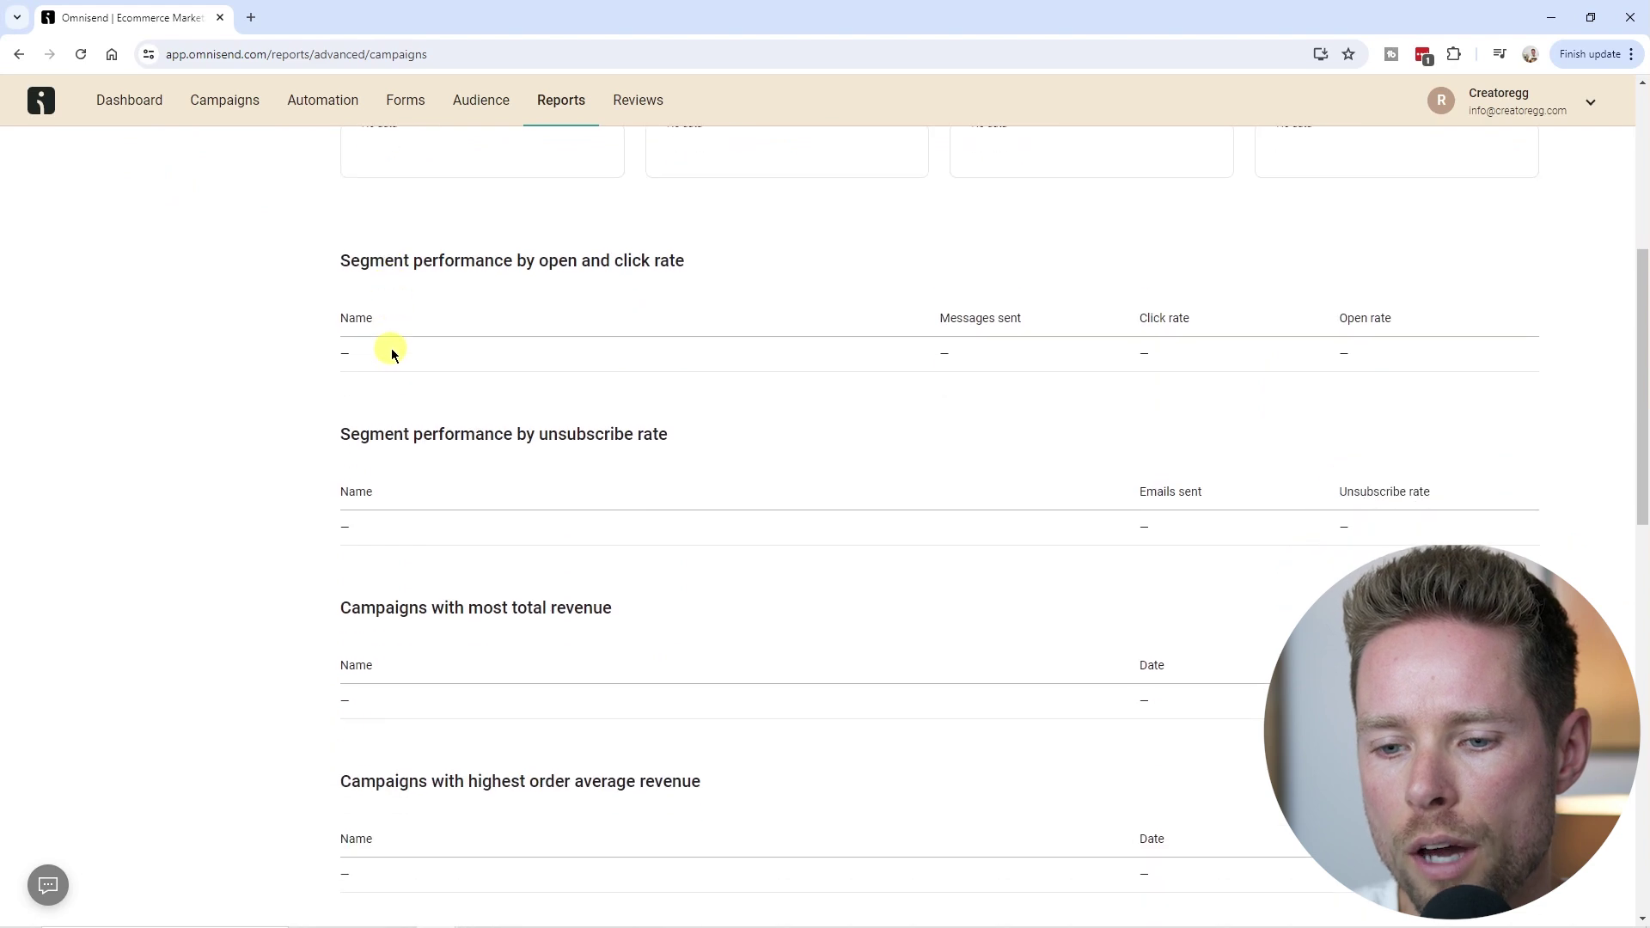
pyautogui.scroll(-8, 755, 364)
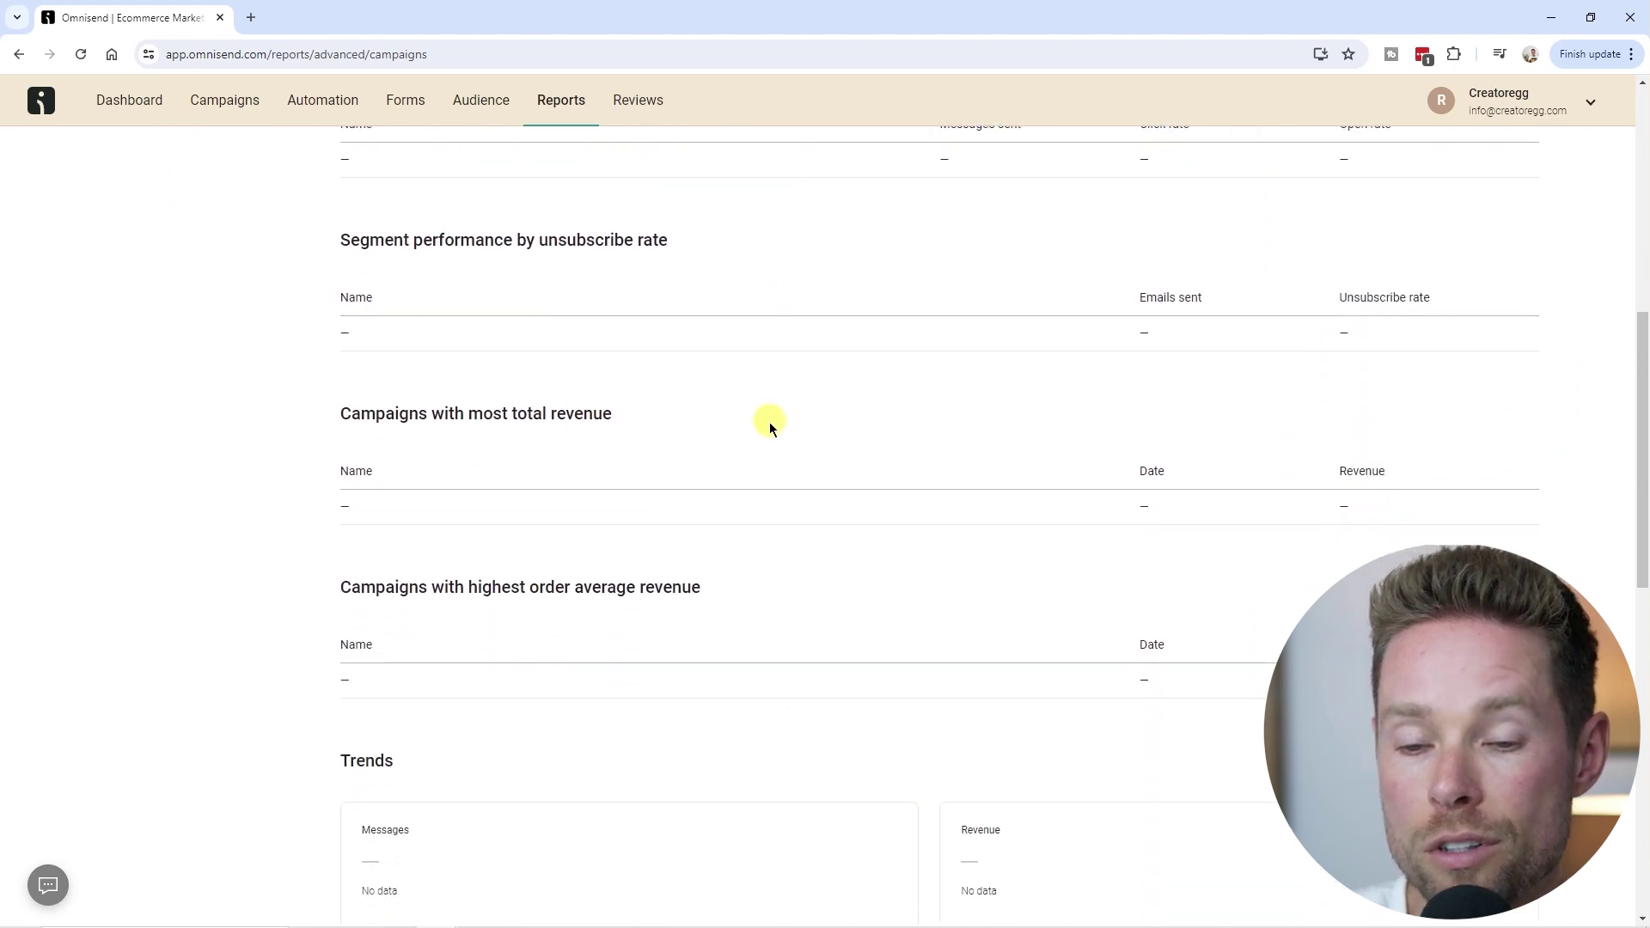
pyautogui.scroll(-6, 622, 416)
pyautogui.moveTo(344, 277); pyautogui.dragTo(520, 320)
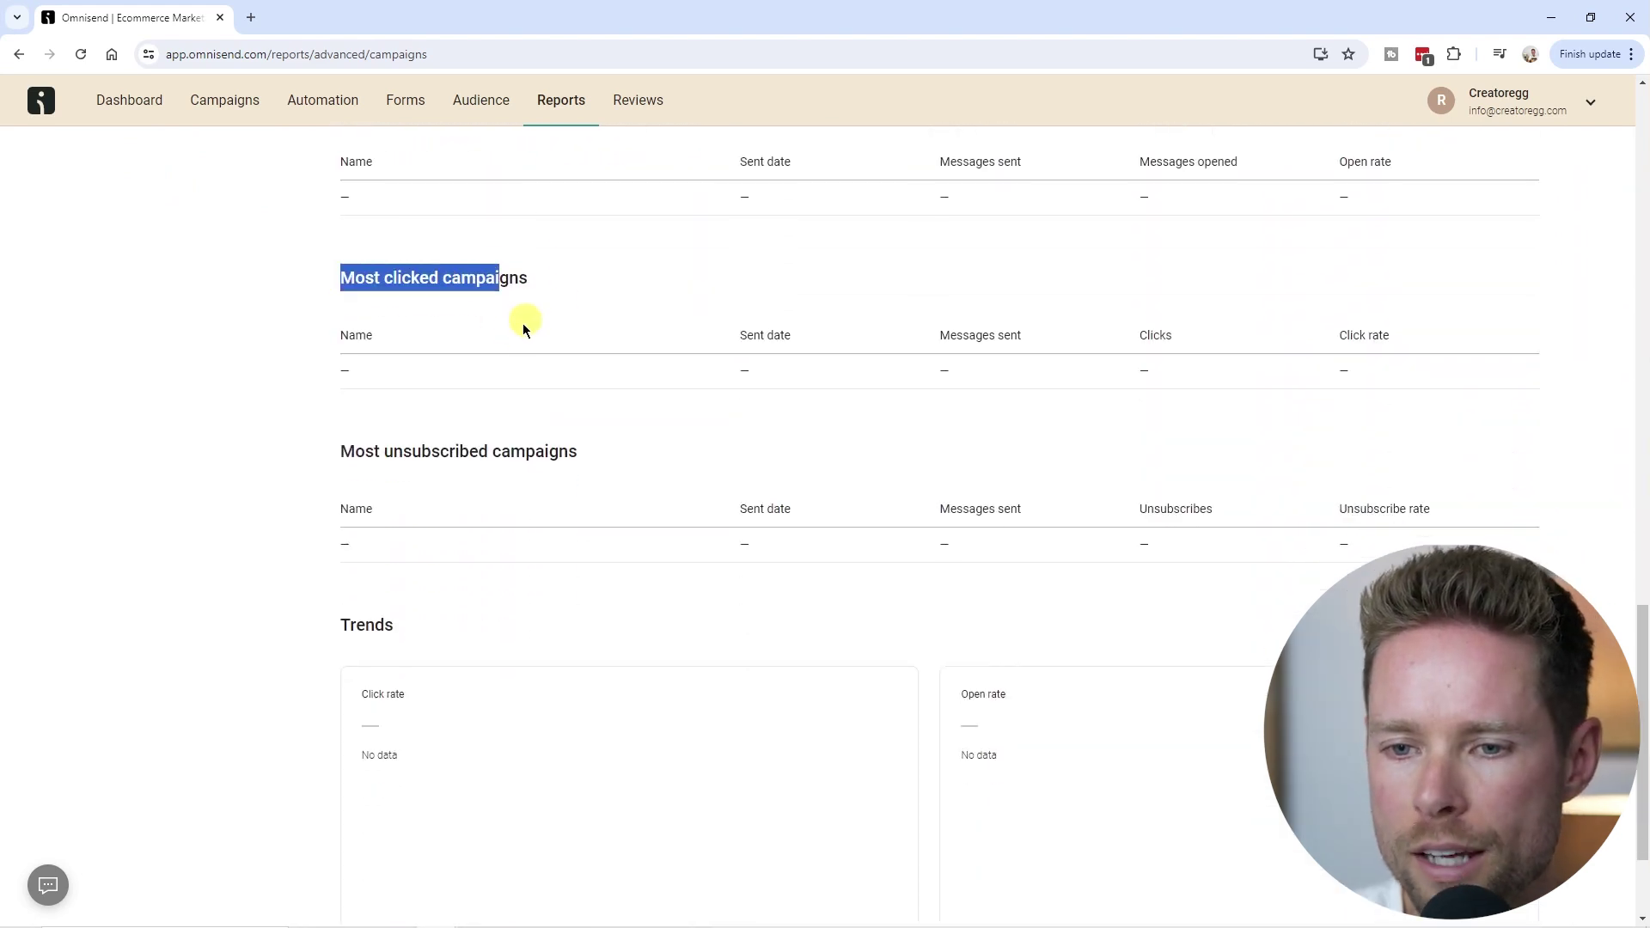
pyautogui.scroll(-3, 346, 302)
pyautogui.scroll(20, 332, 337)
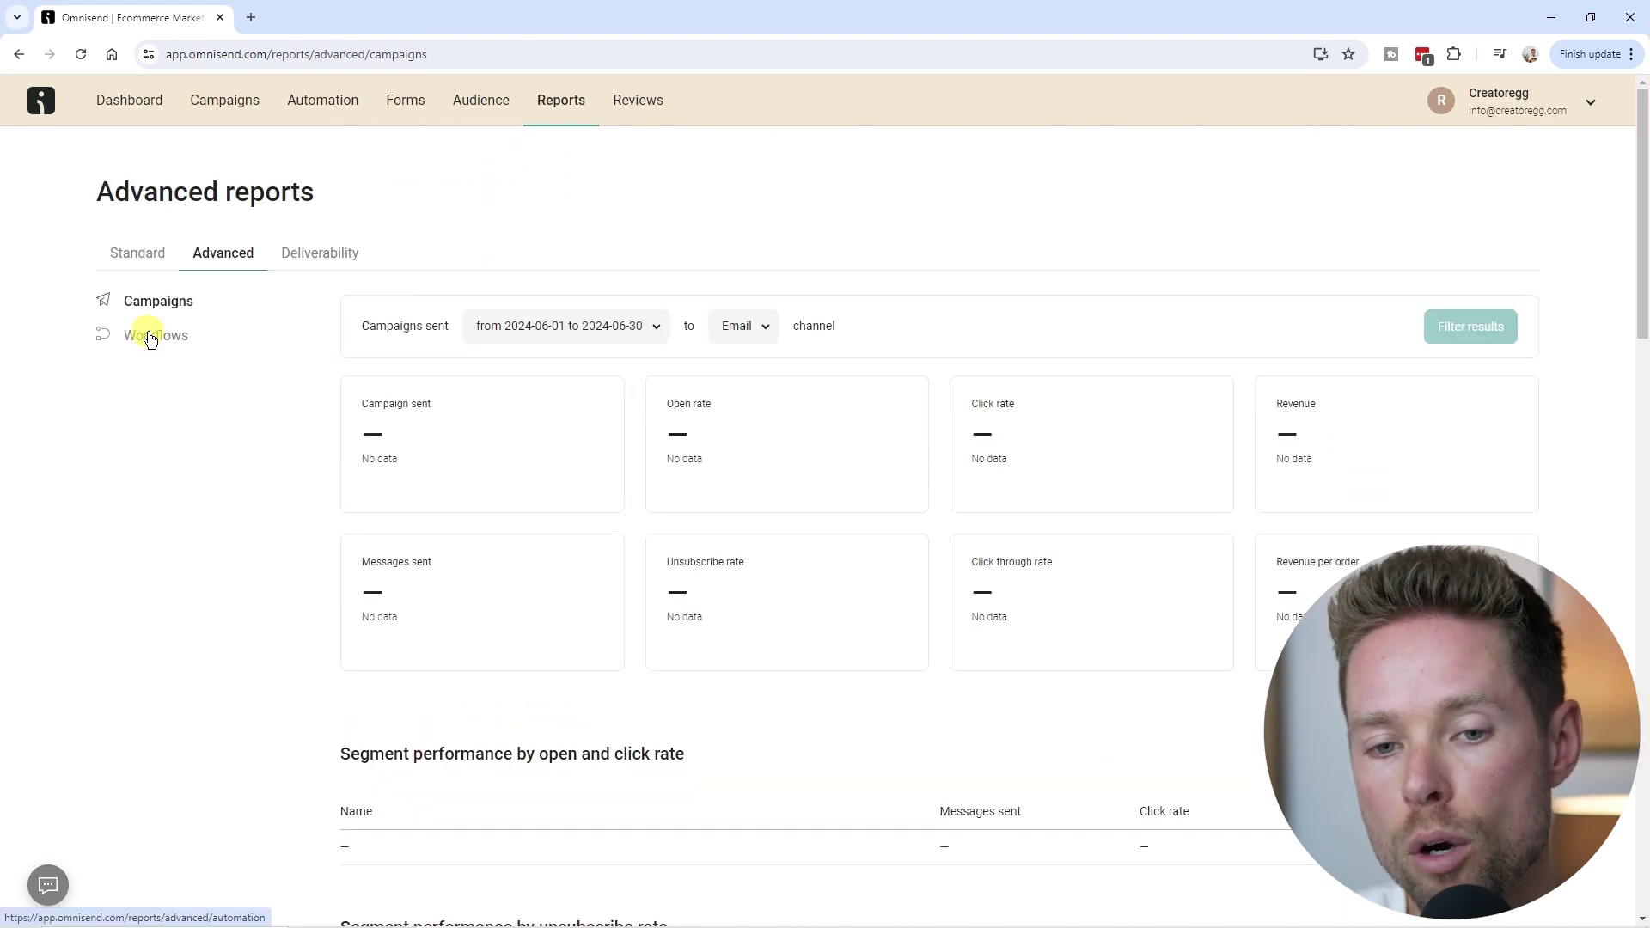
# Step: Open the advanced workflow report and inspect its date range, channel and workflow filter options without changing them
pyautogui.click(151, 337)
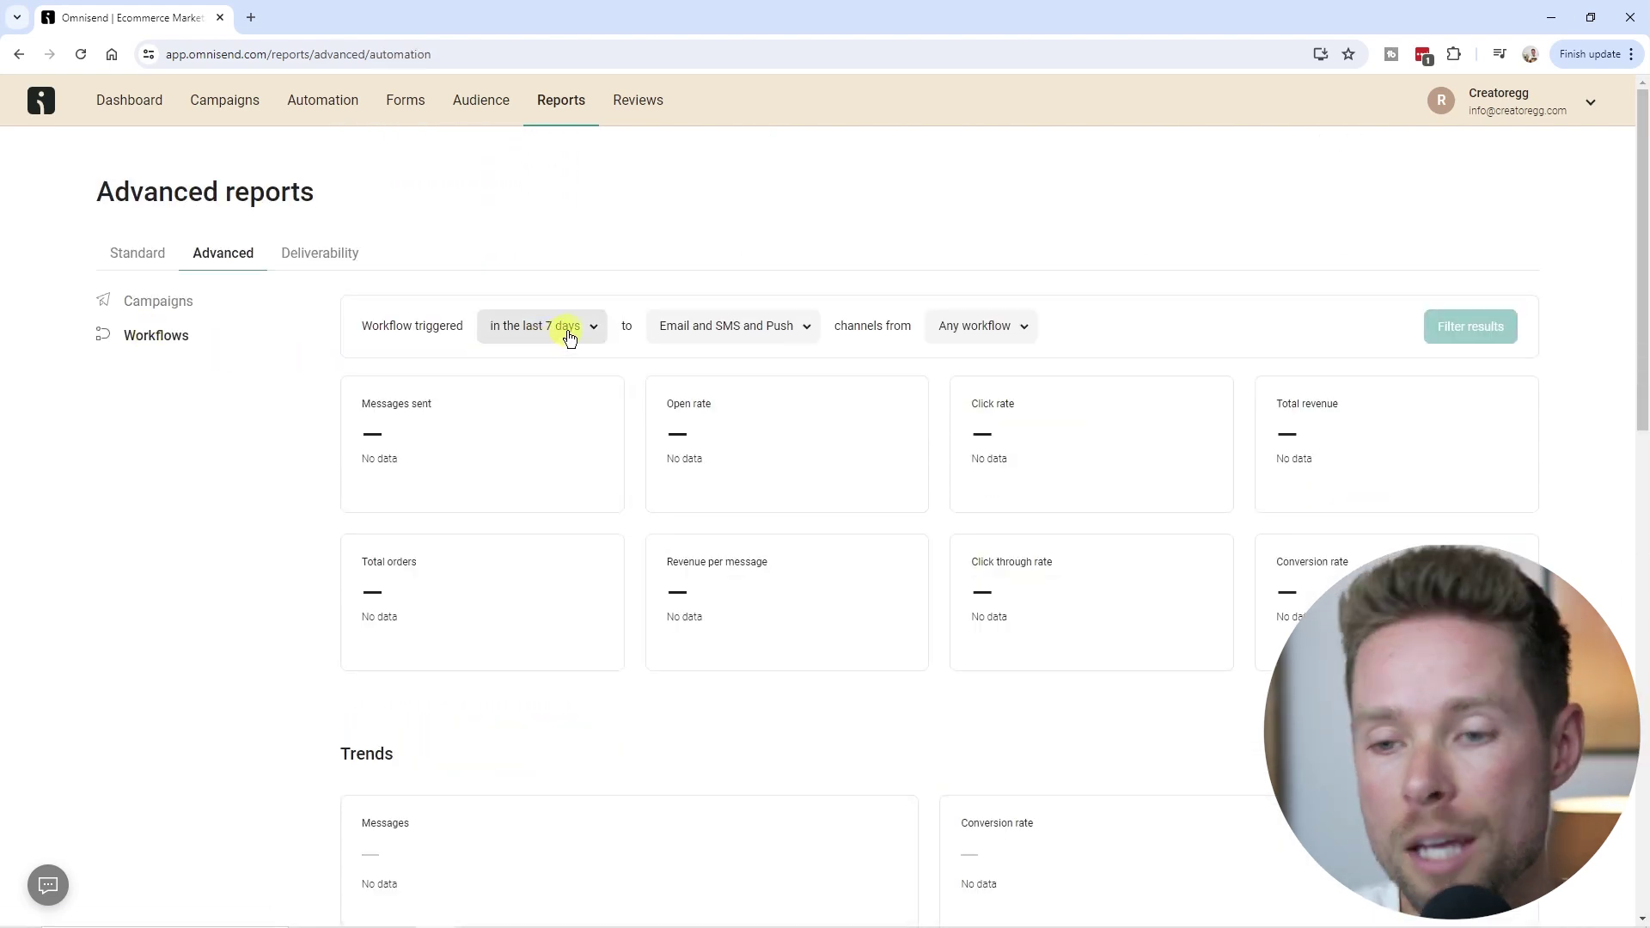
pyautogui.click(566, 338)
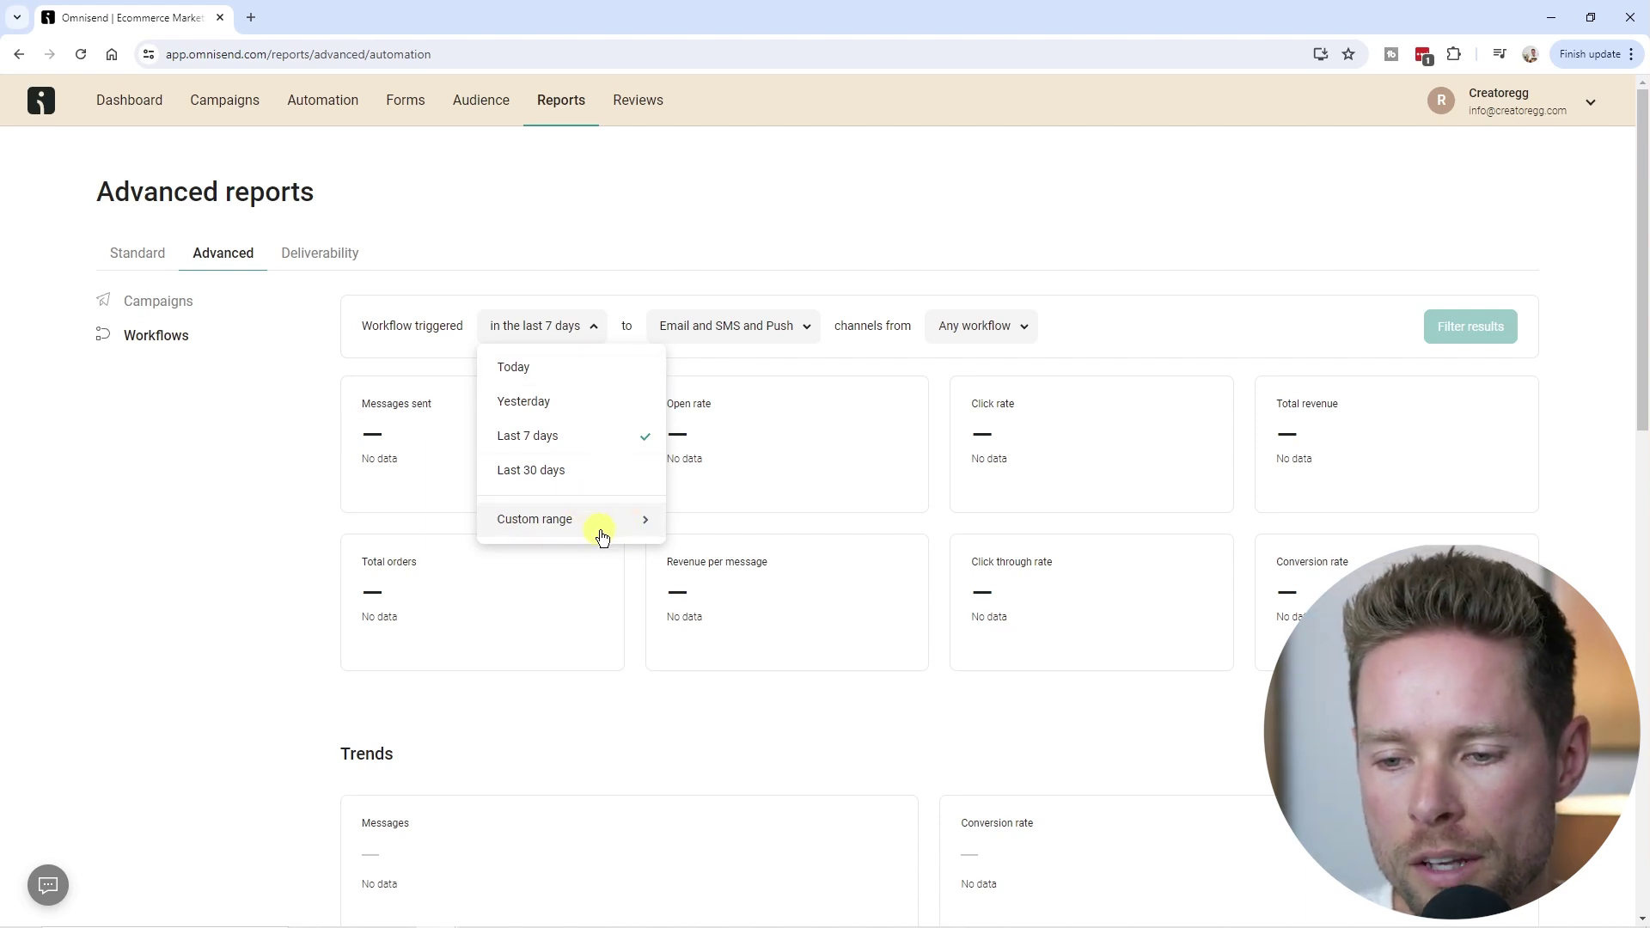
pyautogui.click(756, 327)
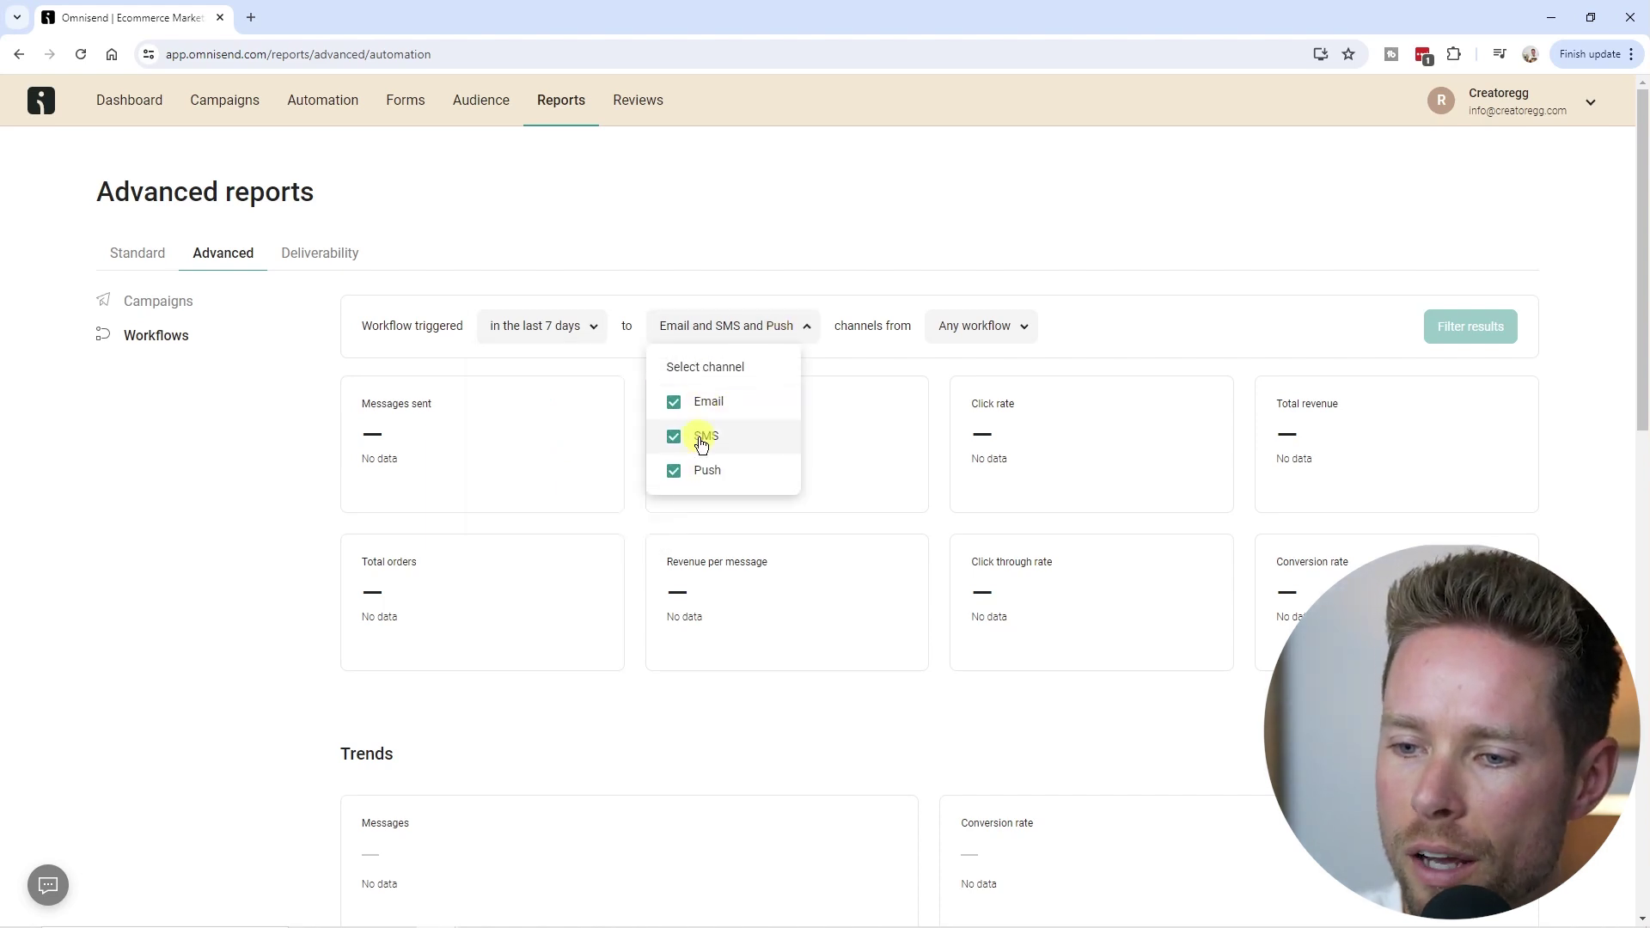
pyautogui.click(969, 328)
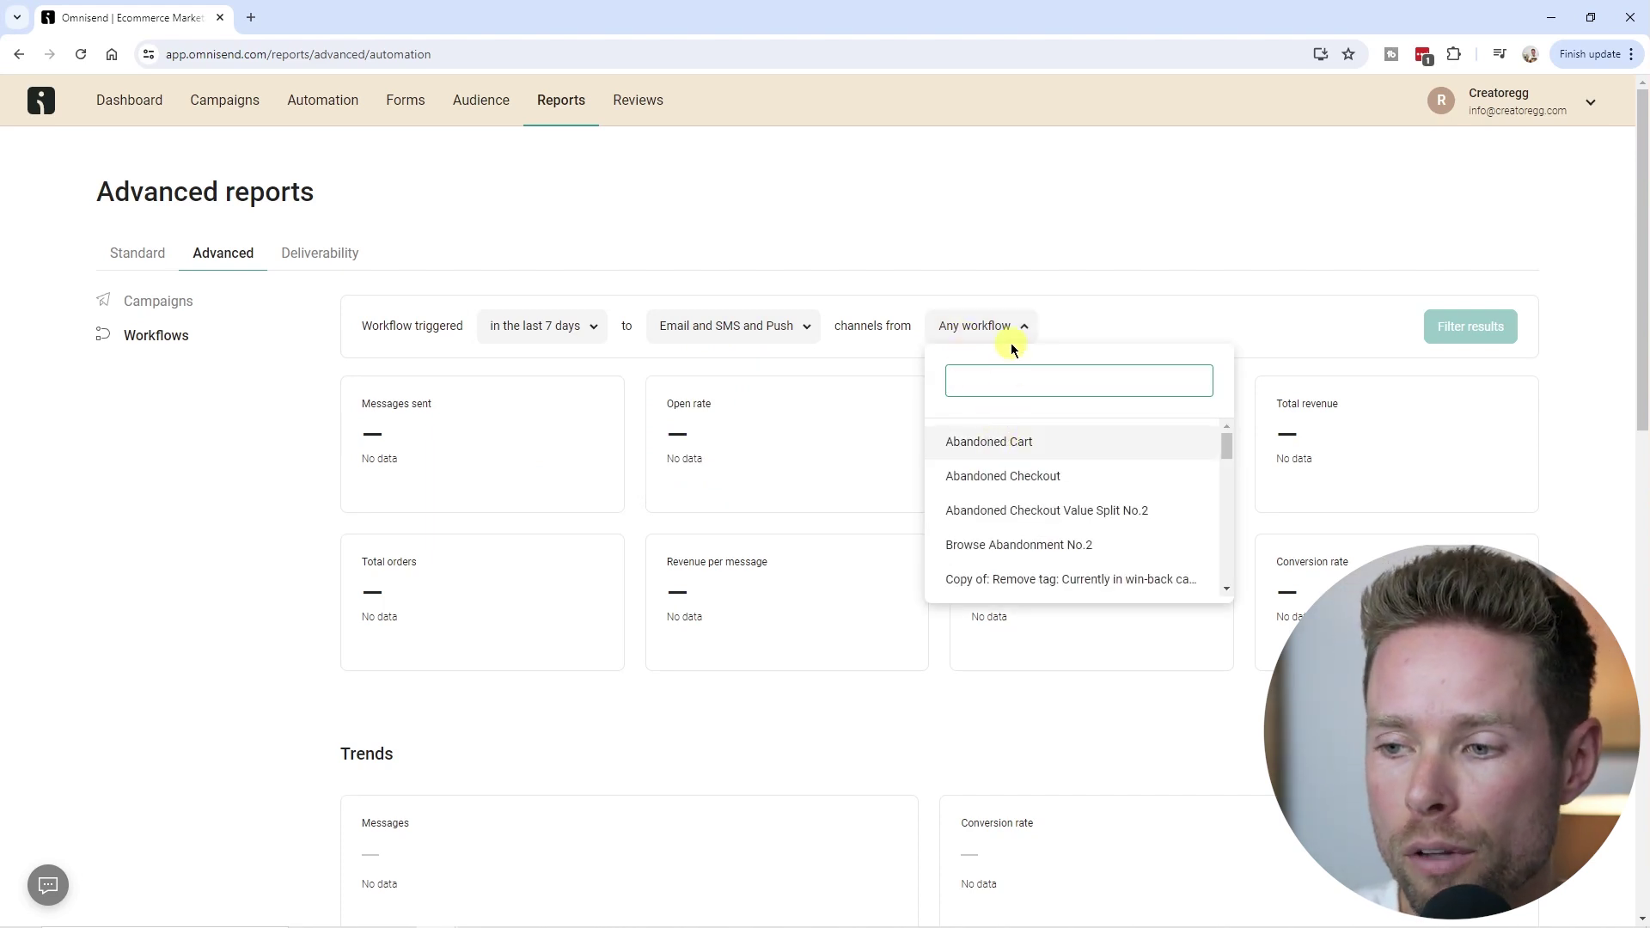
pyautogui.click(1065, 335)
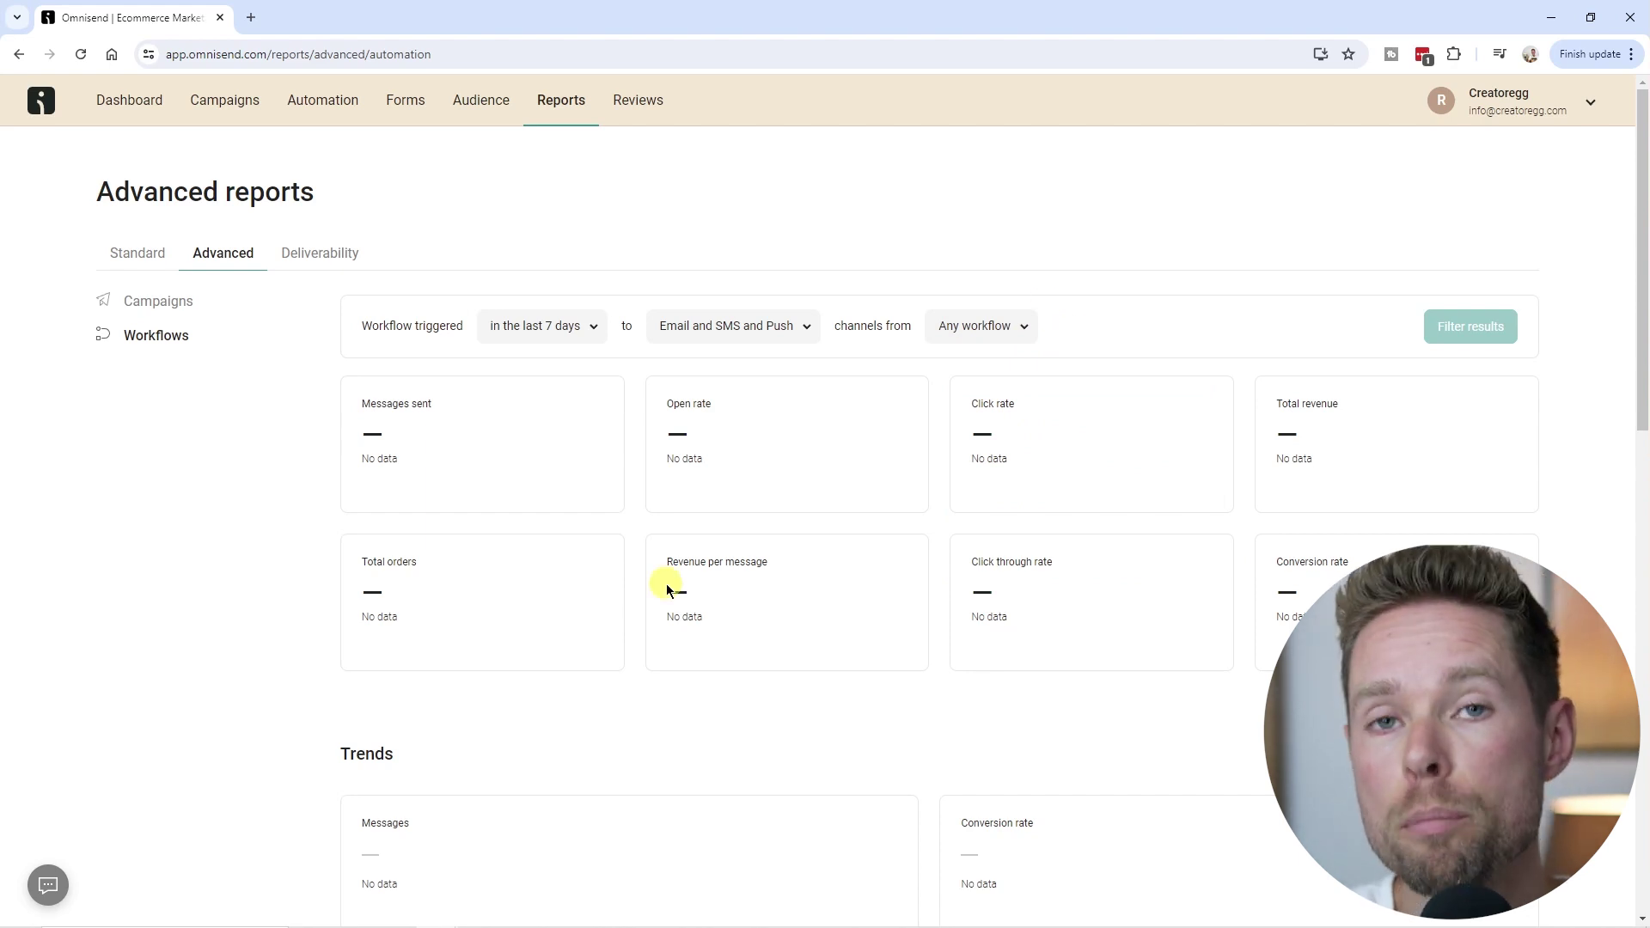
# Step: Review the workflow report's rankings by total revenue, conversion rate, open rate, click through rate and revenue per message sent
pyautogui.scroll(-8, 662, 516)
pyautogui.tripleClick(652, 350)
pyautogui.scroll(-2, 616, 446)
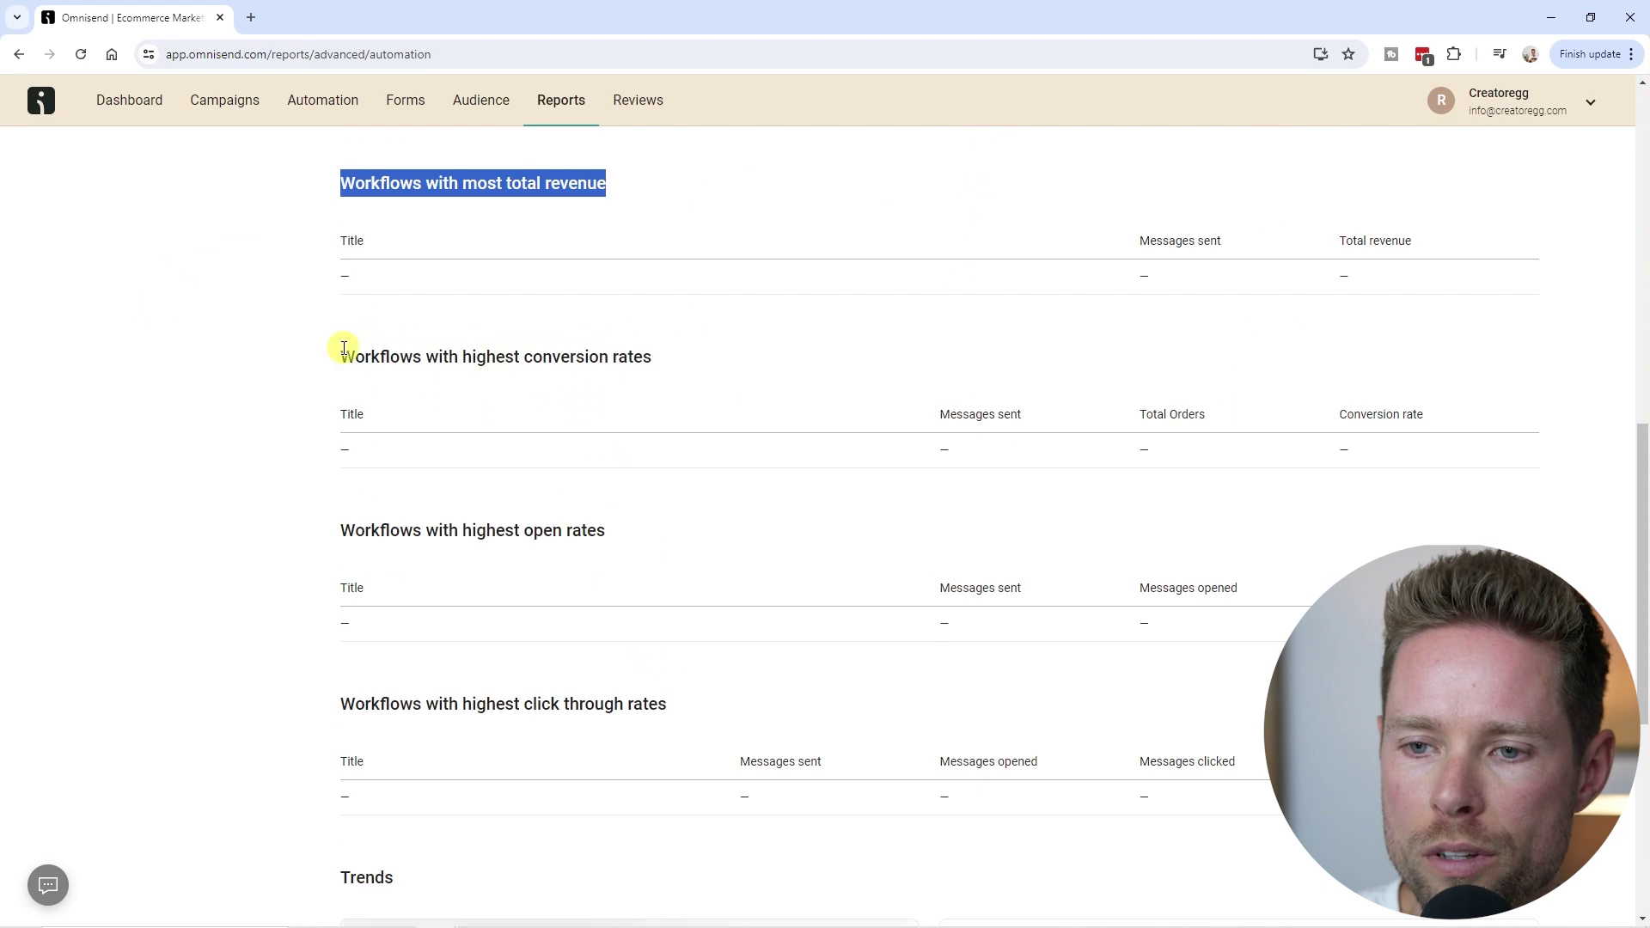
pyautogui.moveTo(341, 357); pyautogui.dragTo(682, 361)
pyautogui.scroll(-1, 681, 361)
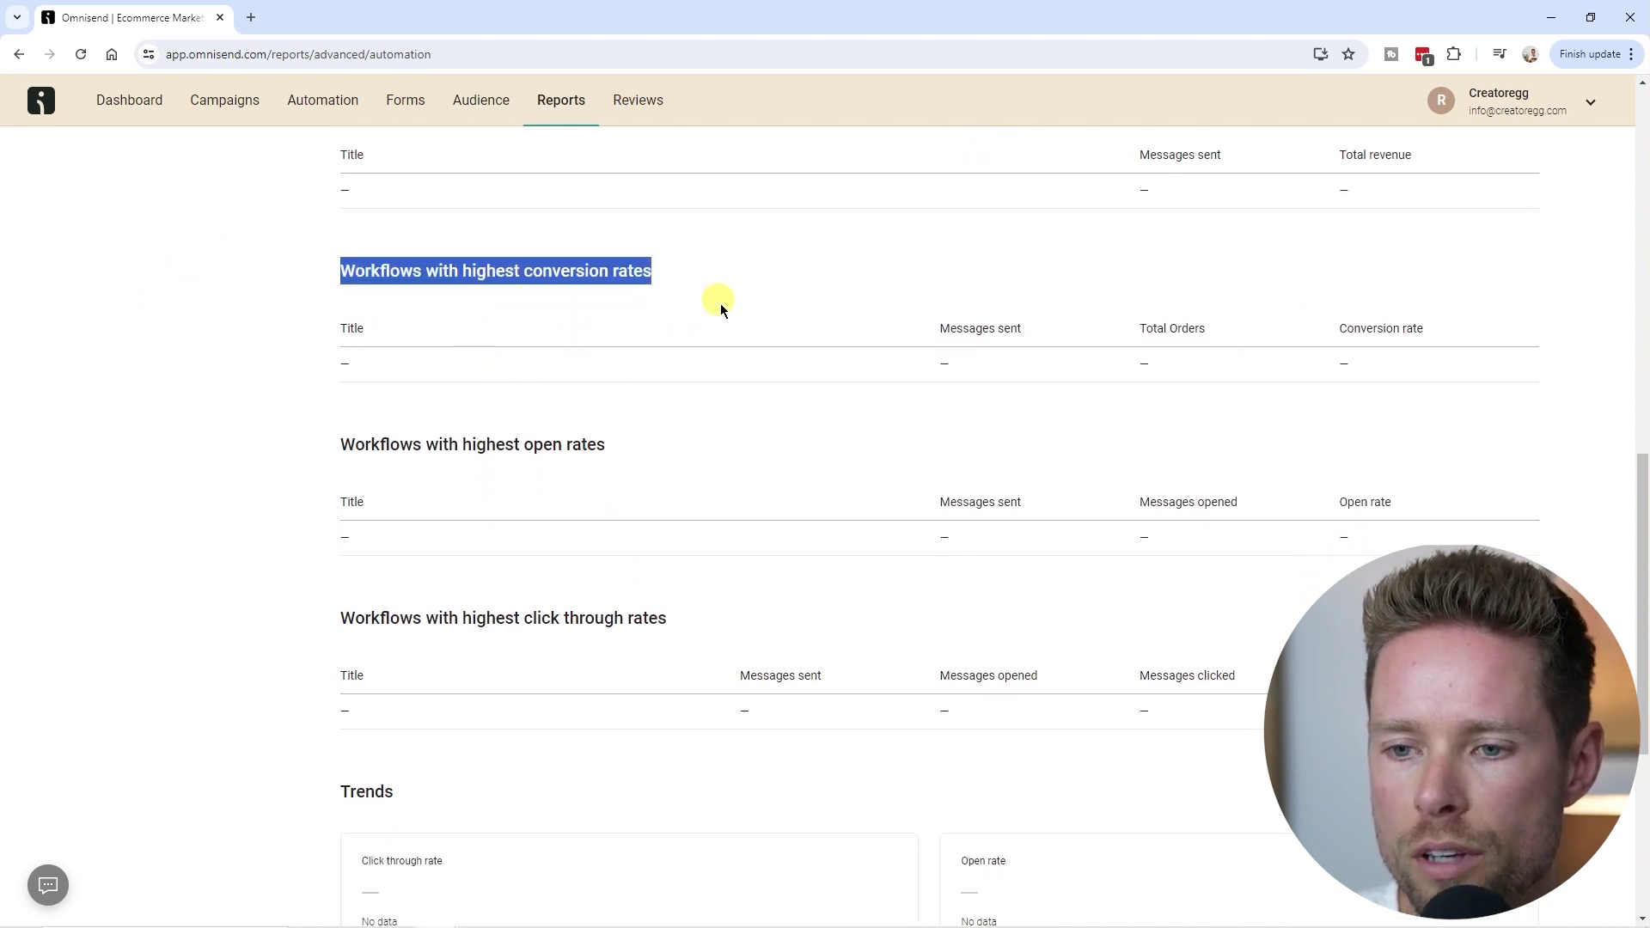
pyautogui.scroll(-2, 534, 393)
pyautogui.moveTo(322, 290); pyautogui.dragTo(674, 275)
pyautogui.scroll(-2, 509, 344)
pyautogui.moveTo(380, 274); pyautogui.dragTo(674, 275)
pyautogui.scroll(-3, 542, 361)
pyautogui.moveTo(380, 586); pyautogui.dragTo(727, 587)
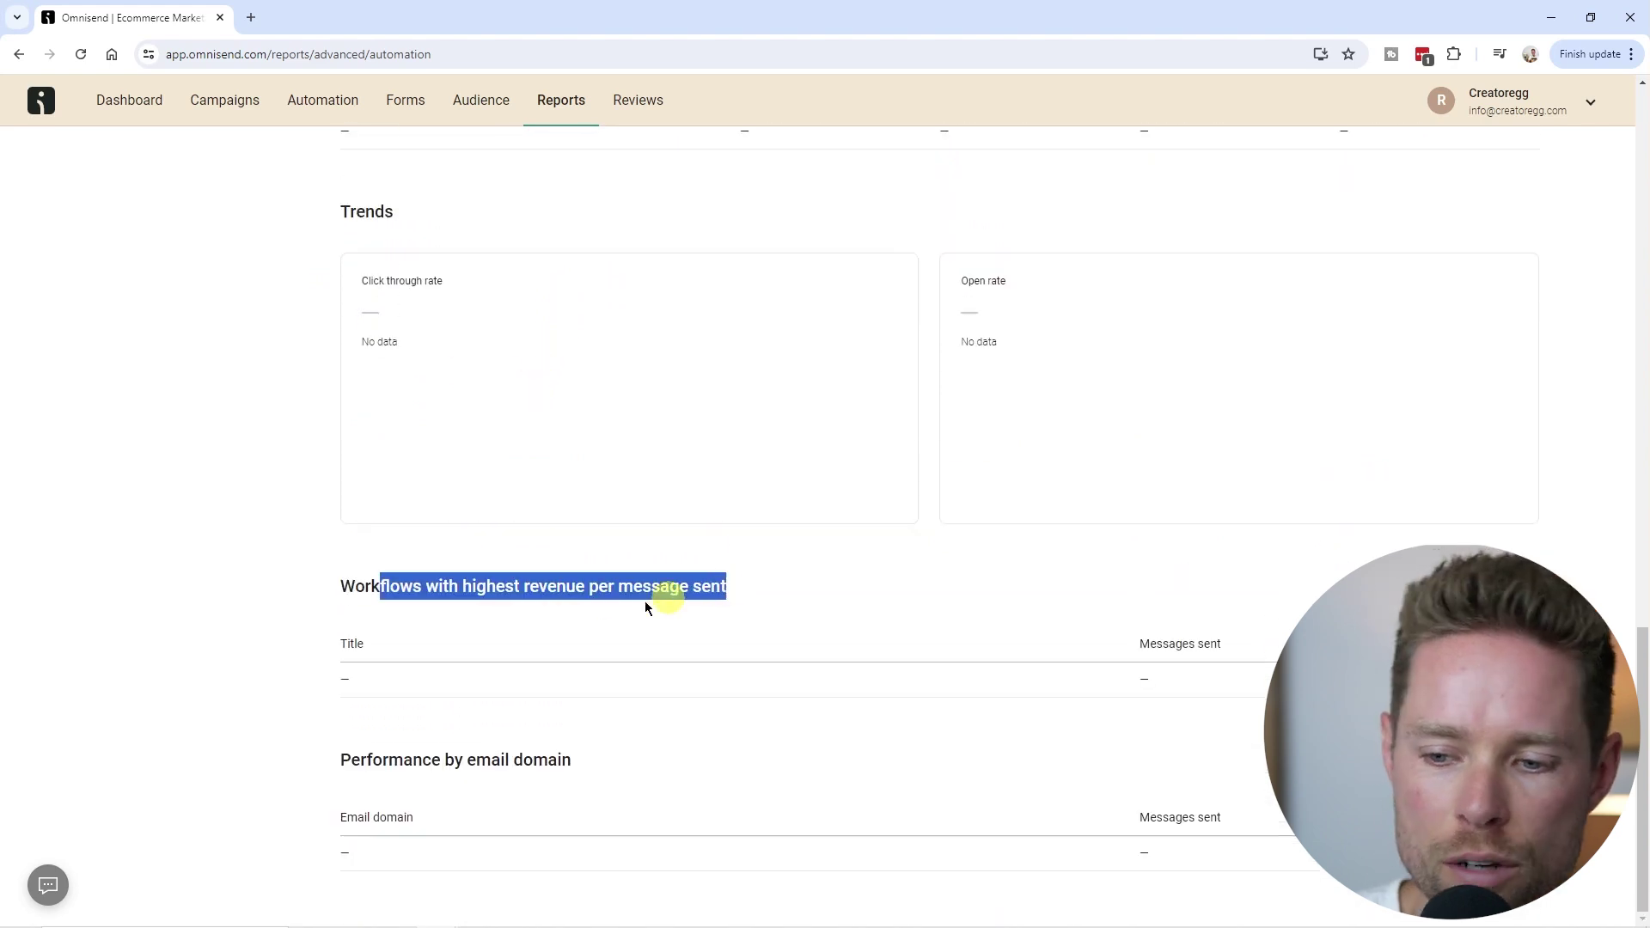
pyautogui.scroll(15, 424, 759)
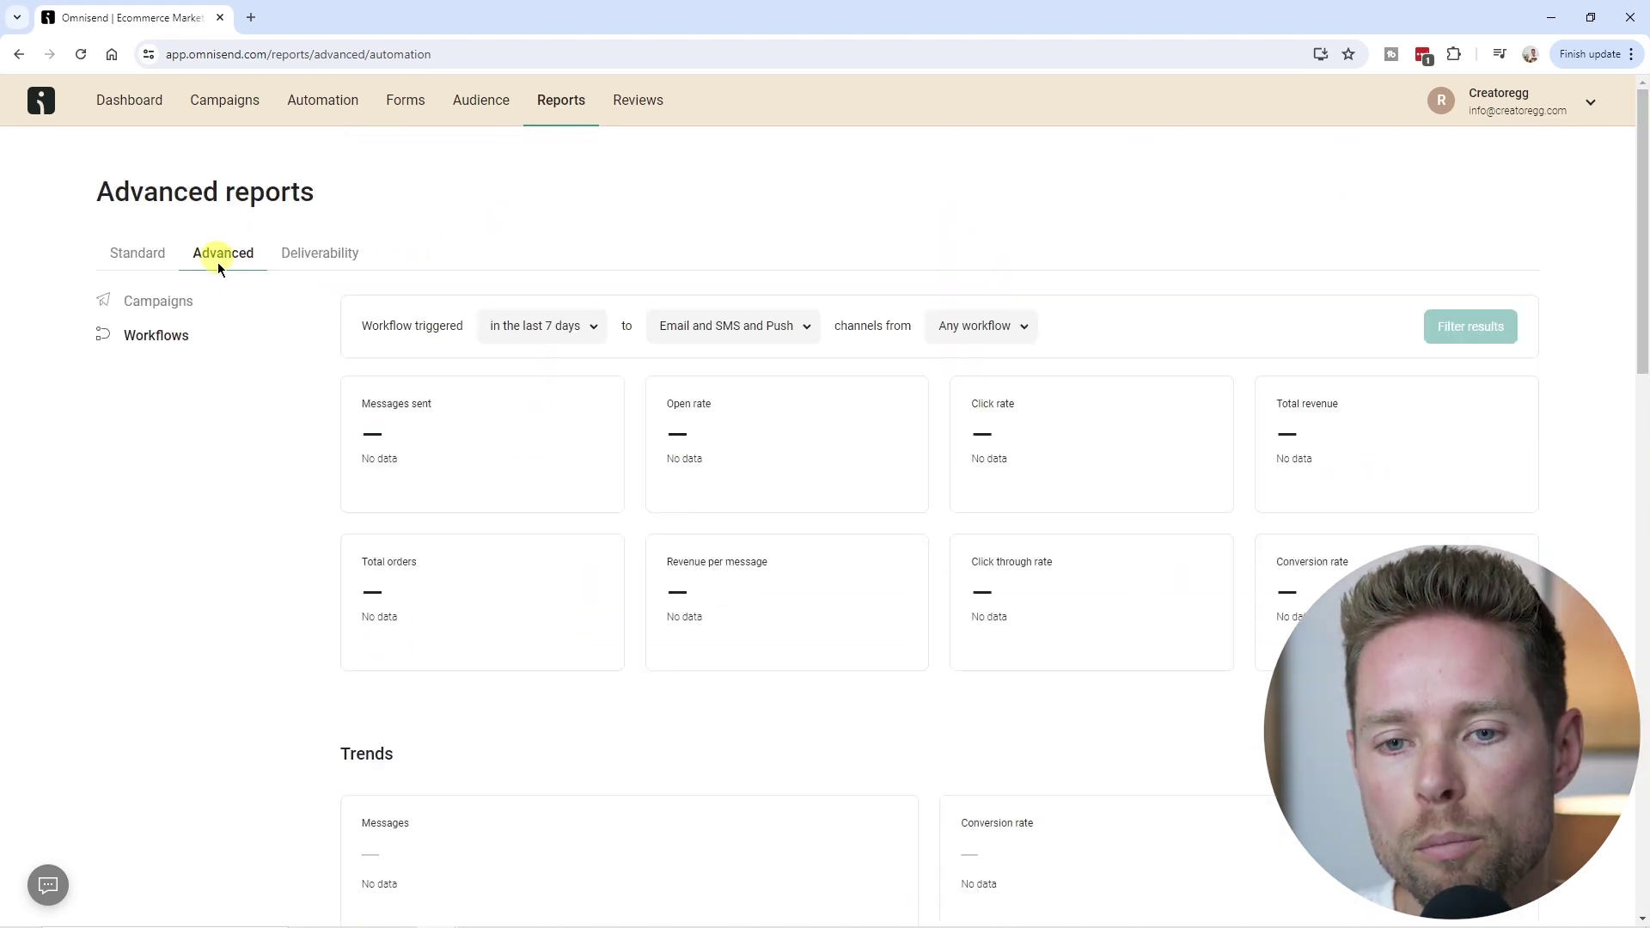
# Step: Open the email deliverability report and check the period options for the sender domains performance
pyautogui.click(340, 263)
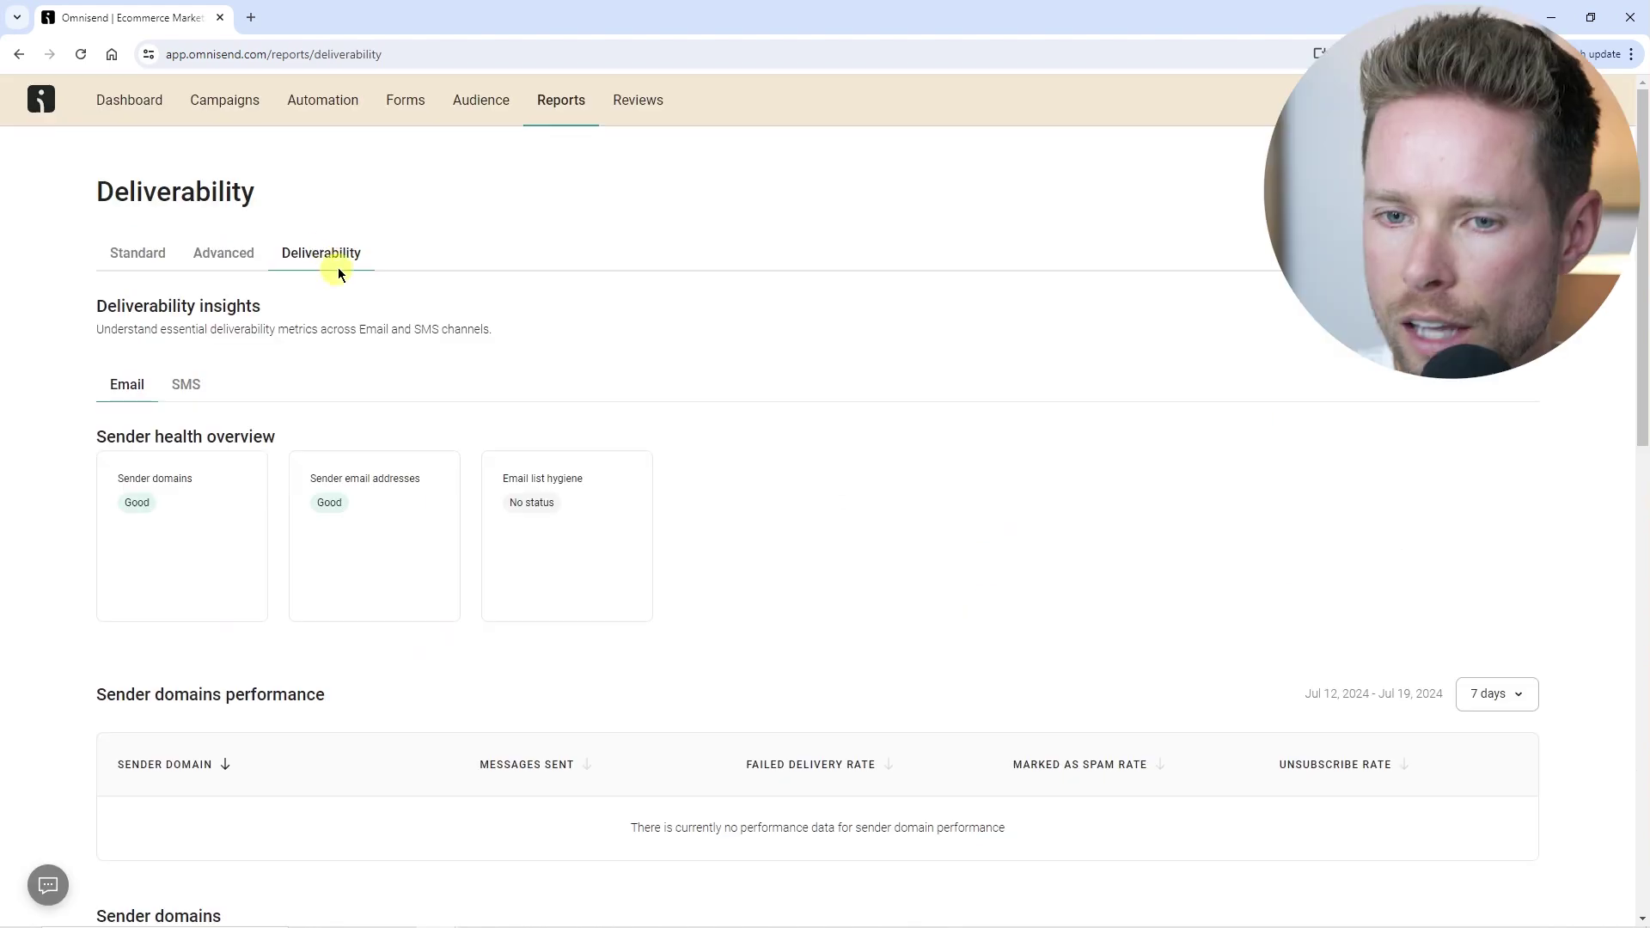
pyautogui.scroll(-1, 816, 421)
pyautogui.scroll(1, 623, 641)
pyautogui.scroll(-1, 1498, 678)
pyautogui.click(1506, 617)
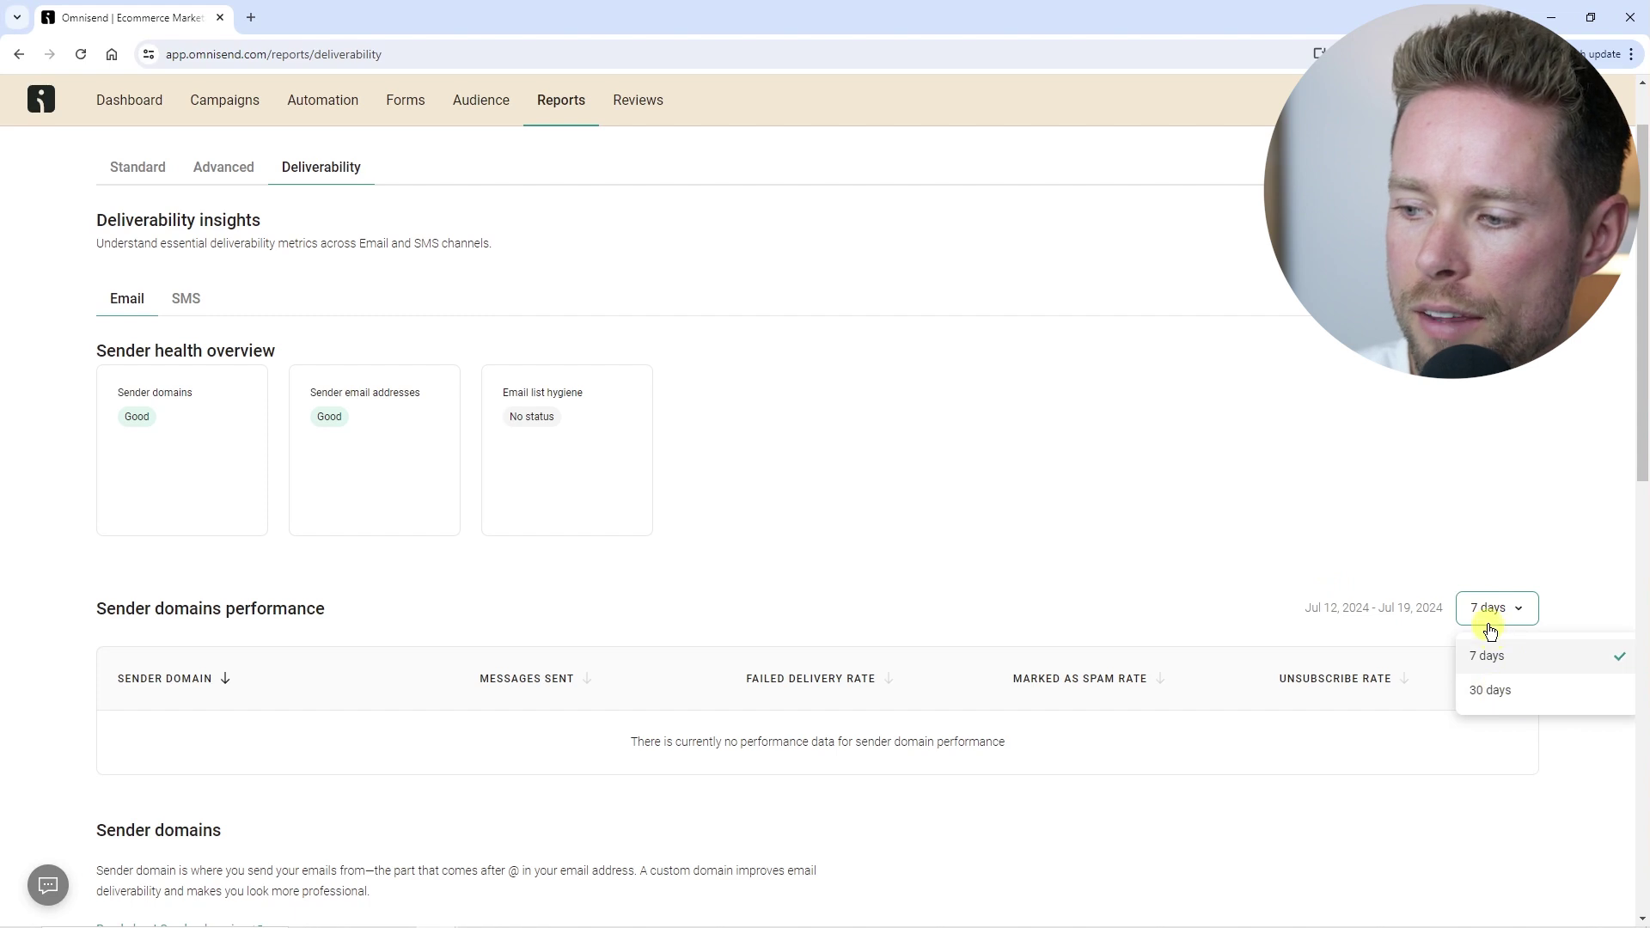
# Step: Compare the advanced campaign report's date range options with the period options of the deliverability report's sender domains performance
pyautogui.click(225, 166)
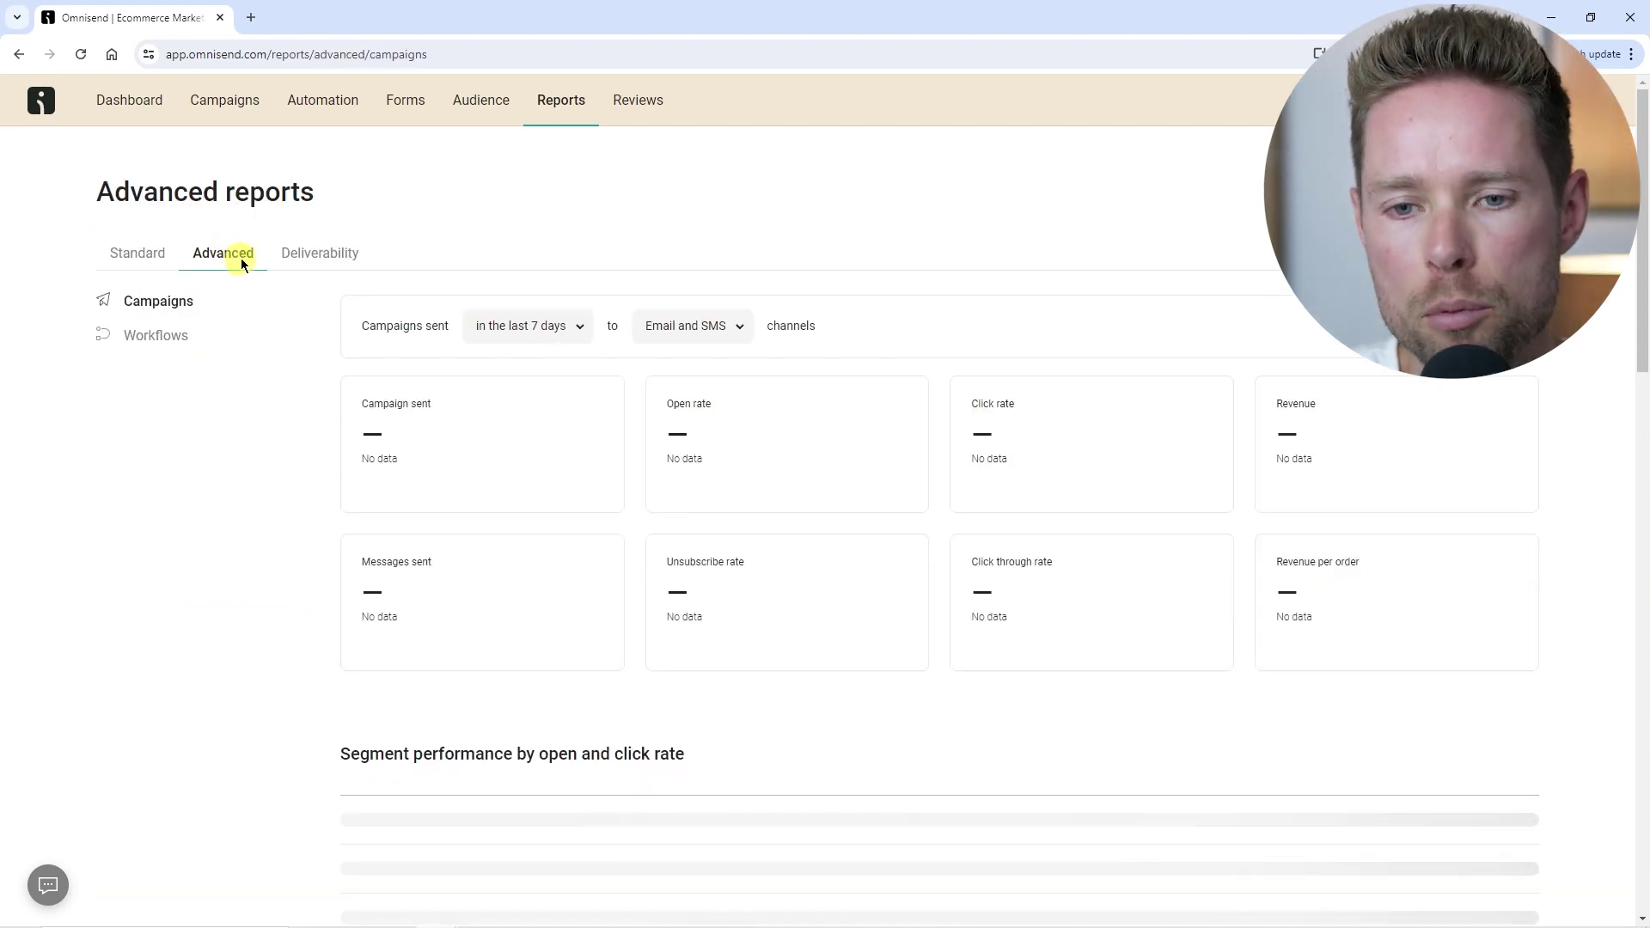
pyautogui.click(517, 326)
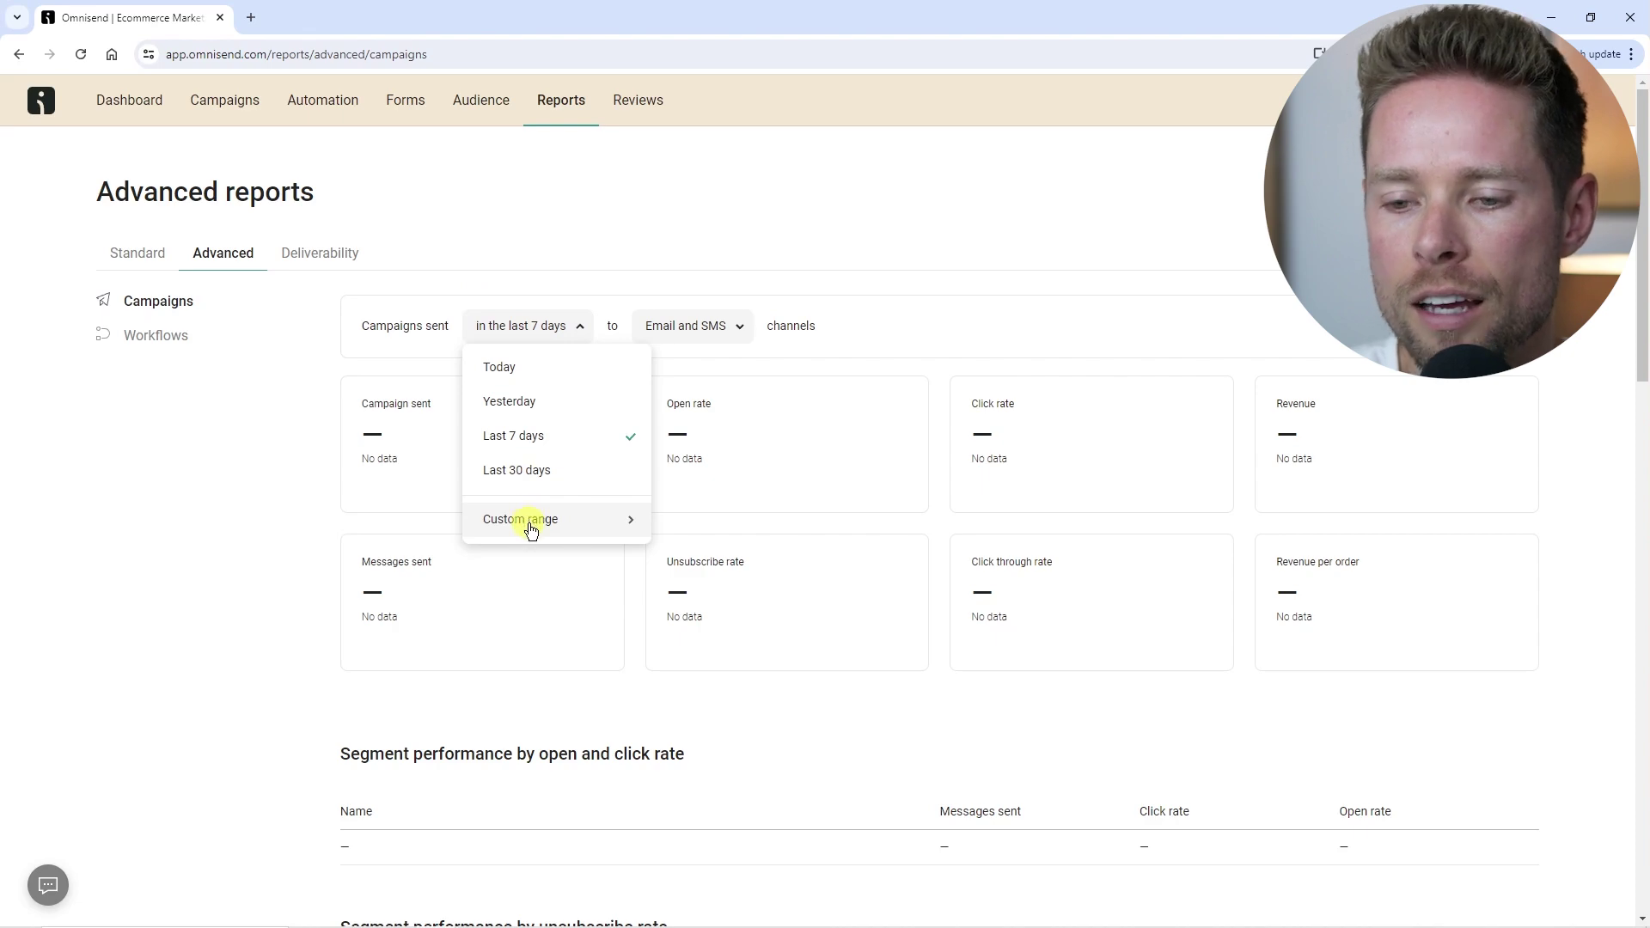
pyautogui.click(319, 252)
pyautogui.scroll(-2, 1014, 409)
pyautogui.click(1525, 524)
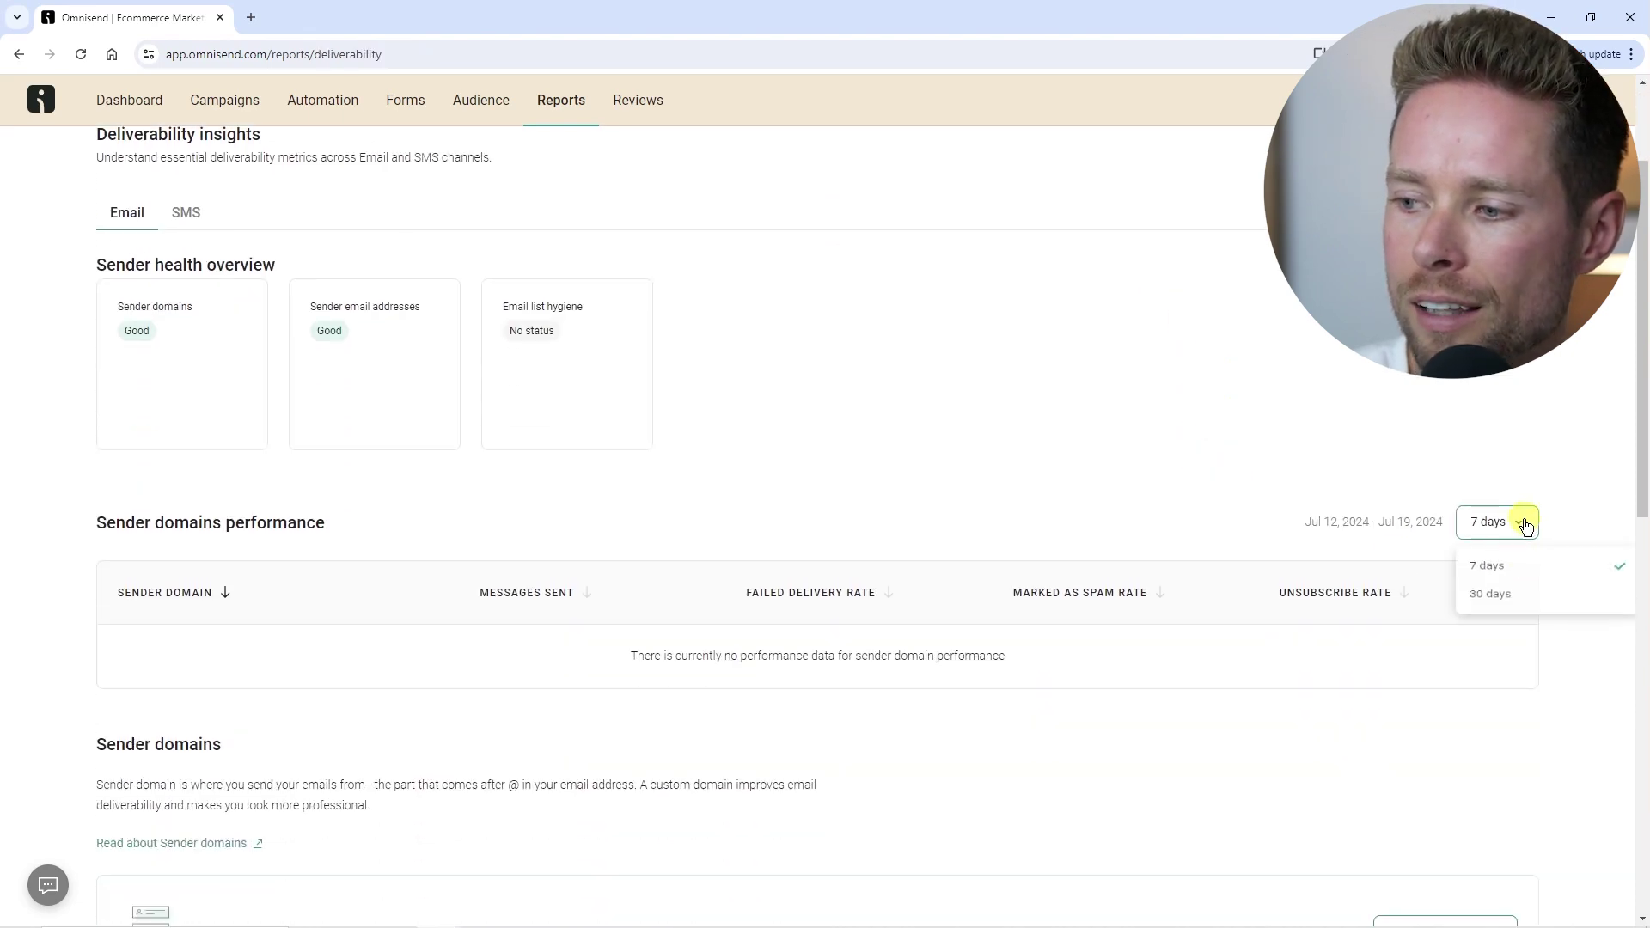
pyautogui.scroll(-5, 755, 512)
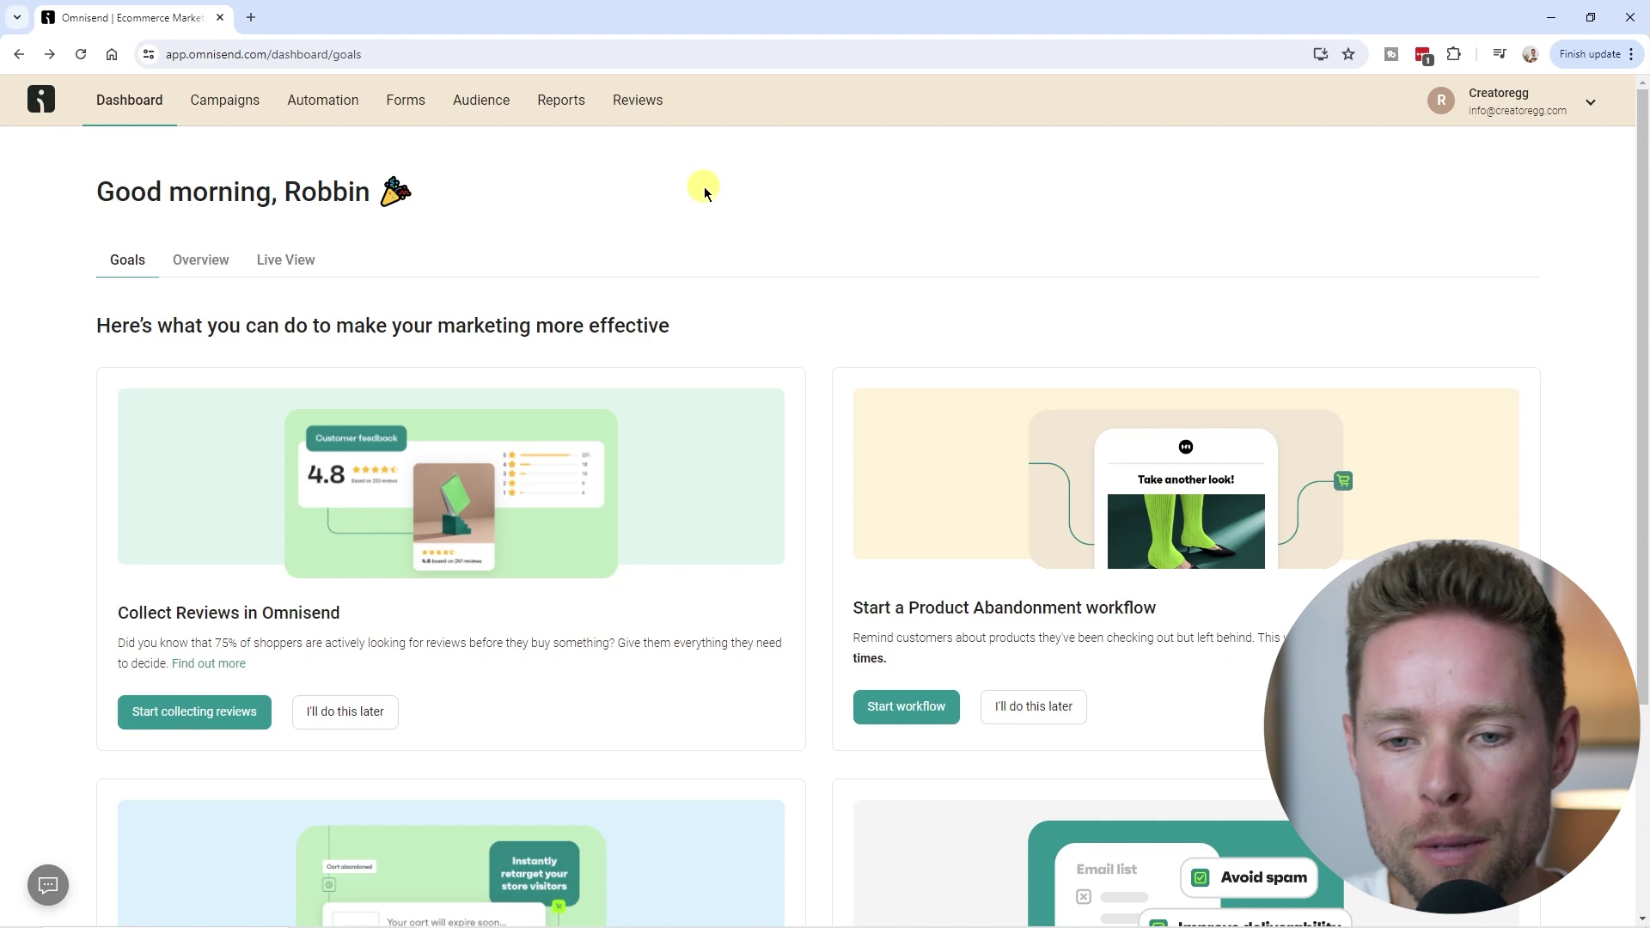